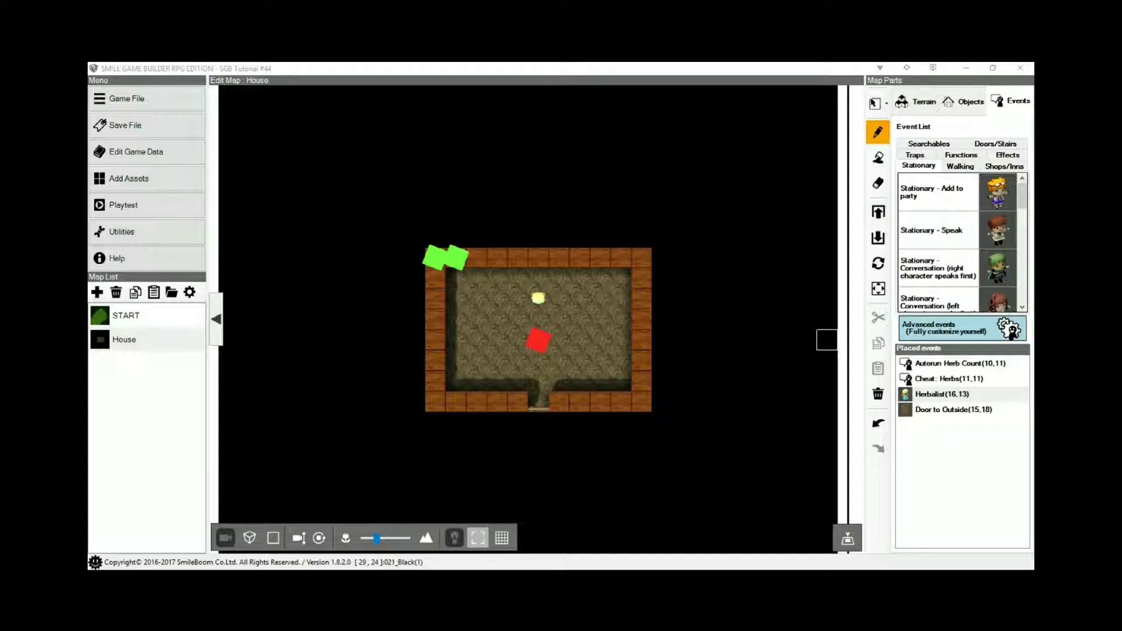
Preview the digit 9, Separator and Herb images among the game image assets and close the resource archive.
left_click_drag(917, 327, 829, 309)
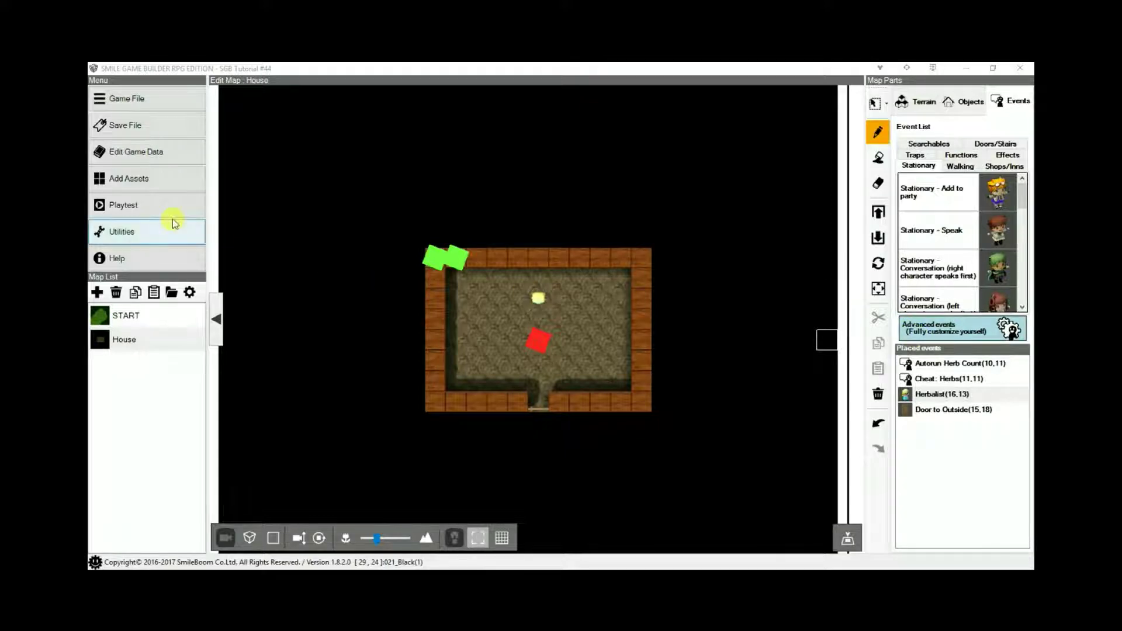
left_click(139, 182)
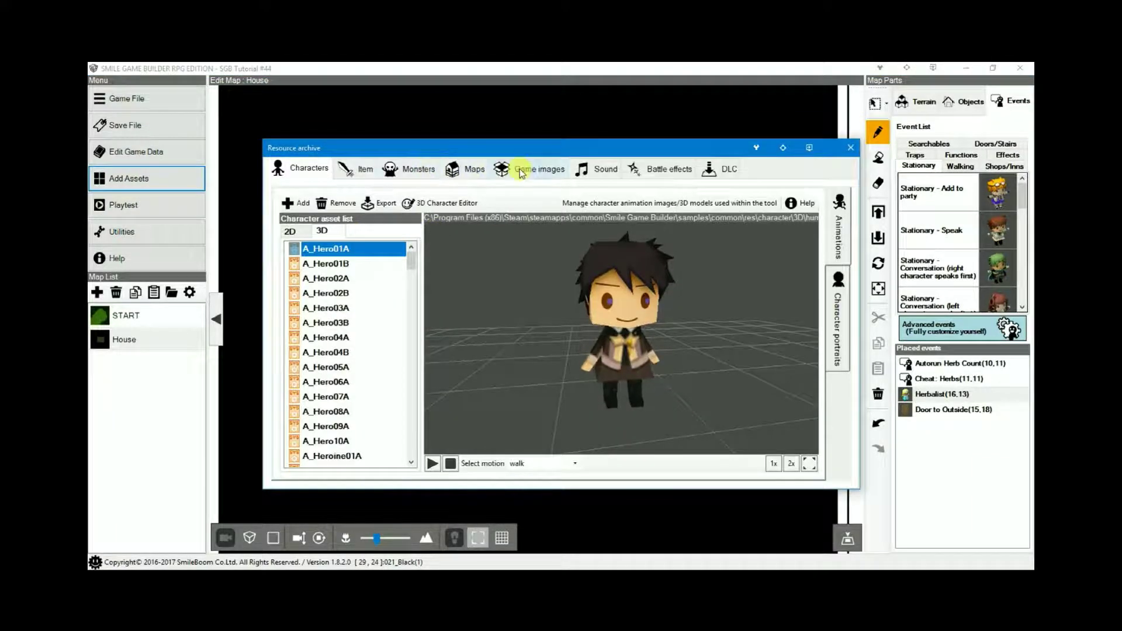
left_click(526, 168)
left_click(814, 278)
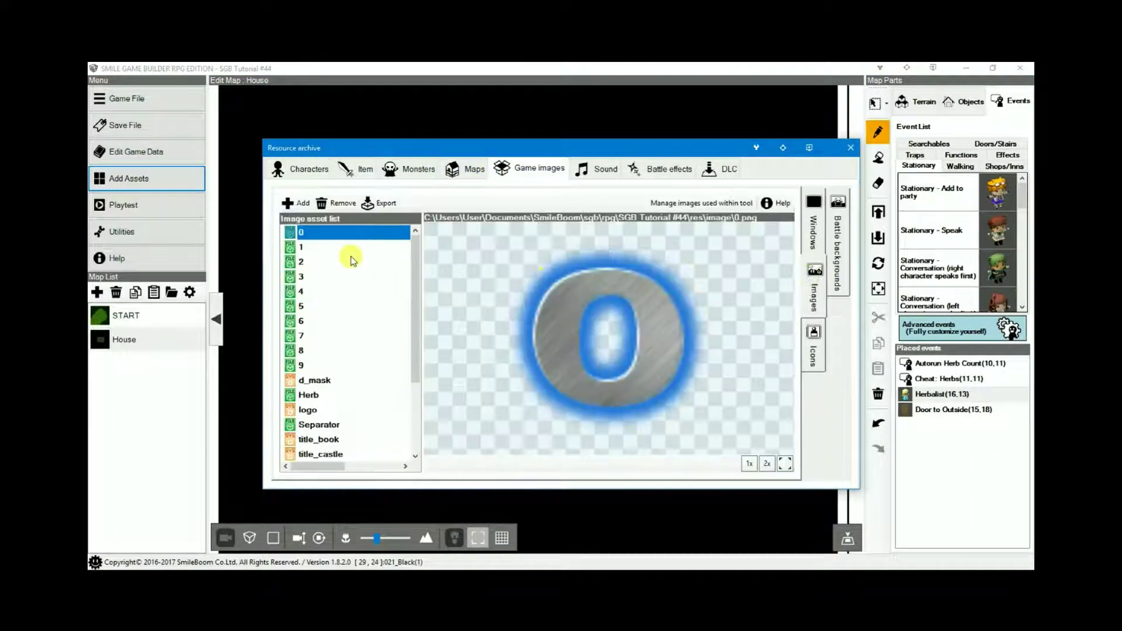
left_click(305, 366)
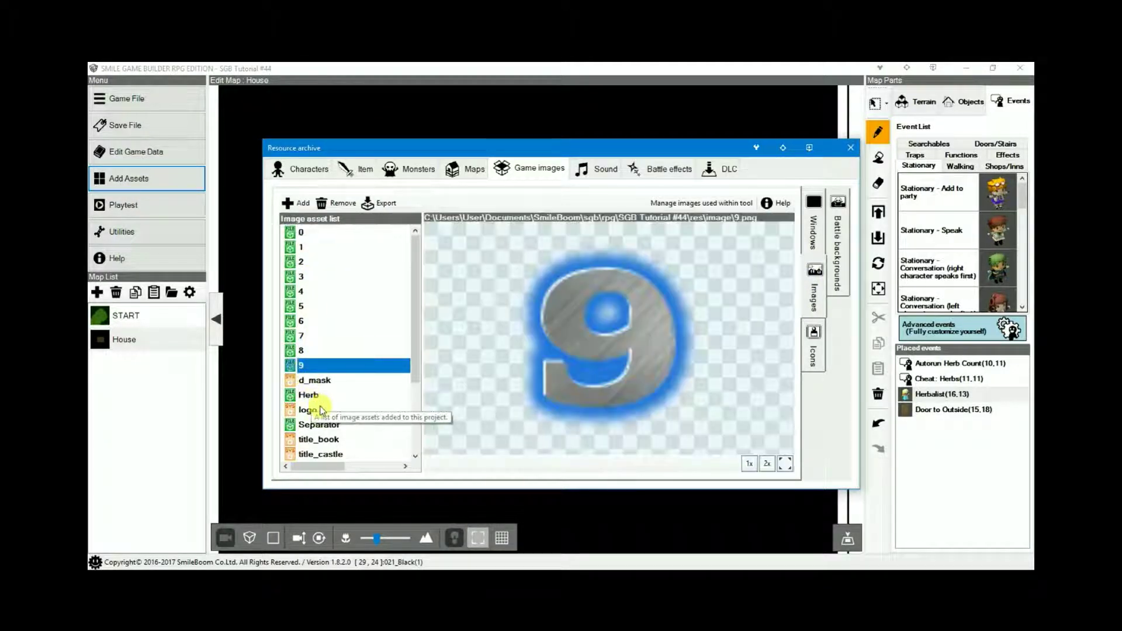
left_click(321, 426)
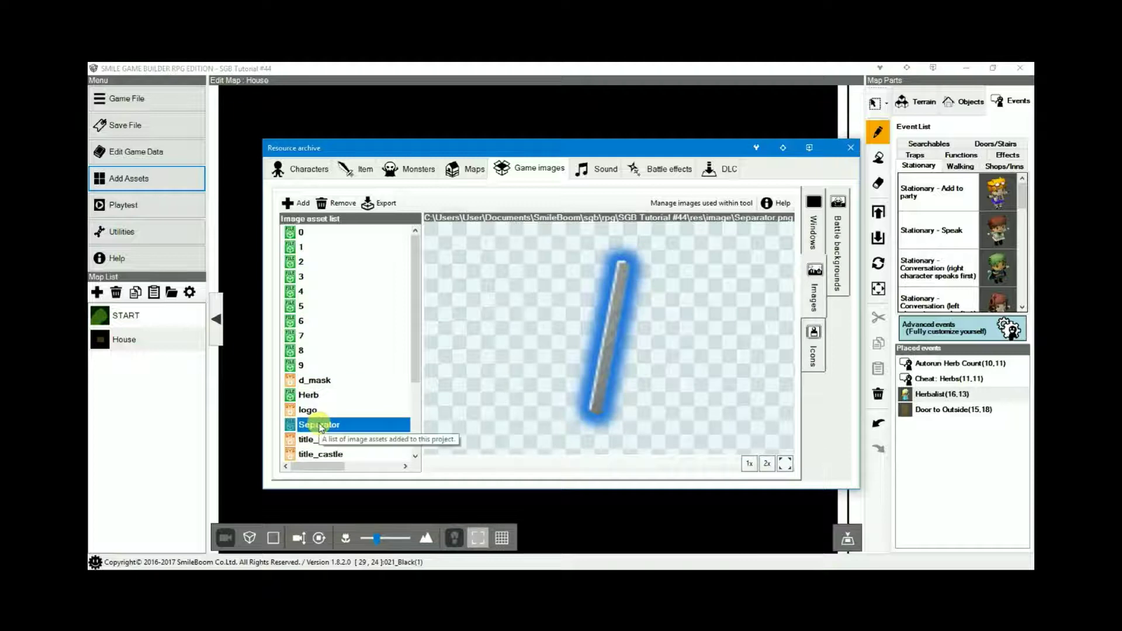
left_click(302, 396)
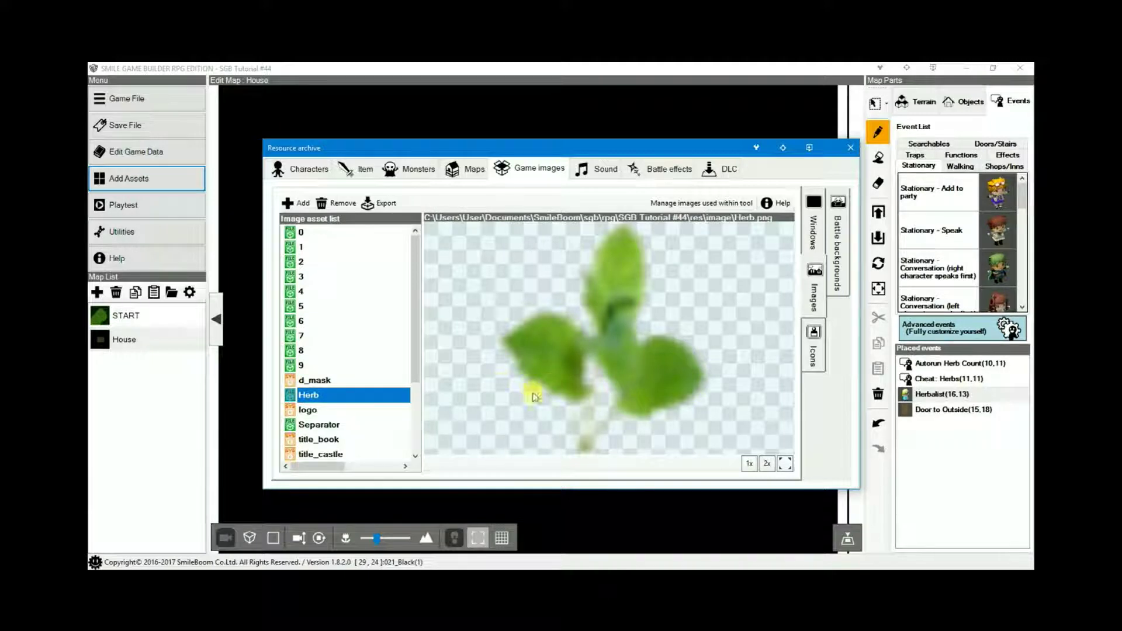
left_click(850, 147)
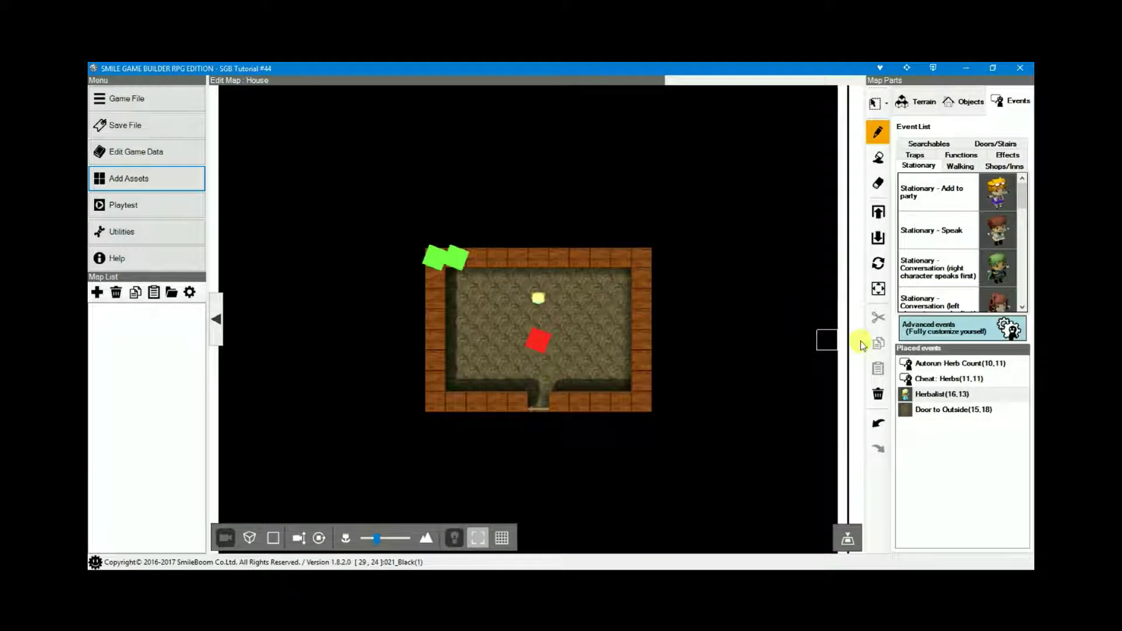
Open the Autorun Herb Count event and examine its chain of # Herbs variable checks and display images from 0 to 4.
double_click(922, 365)
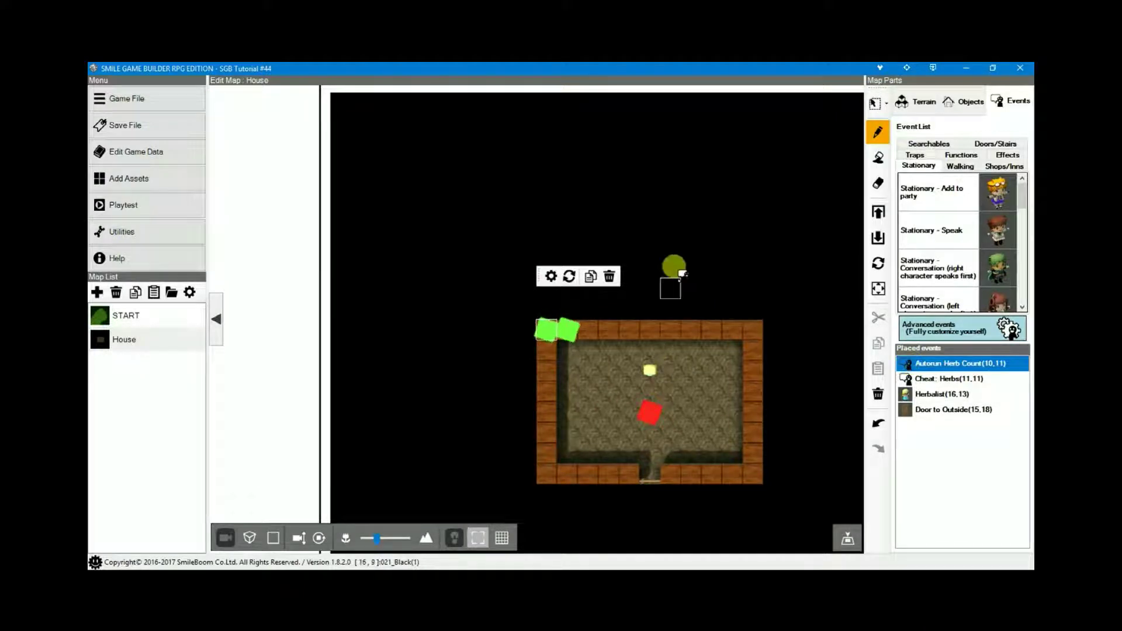
double_click(906, 366)
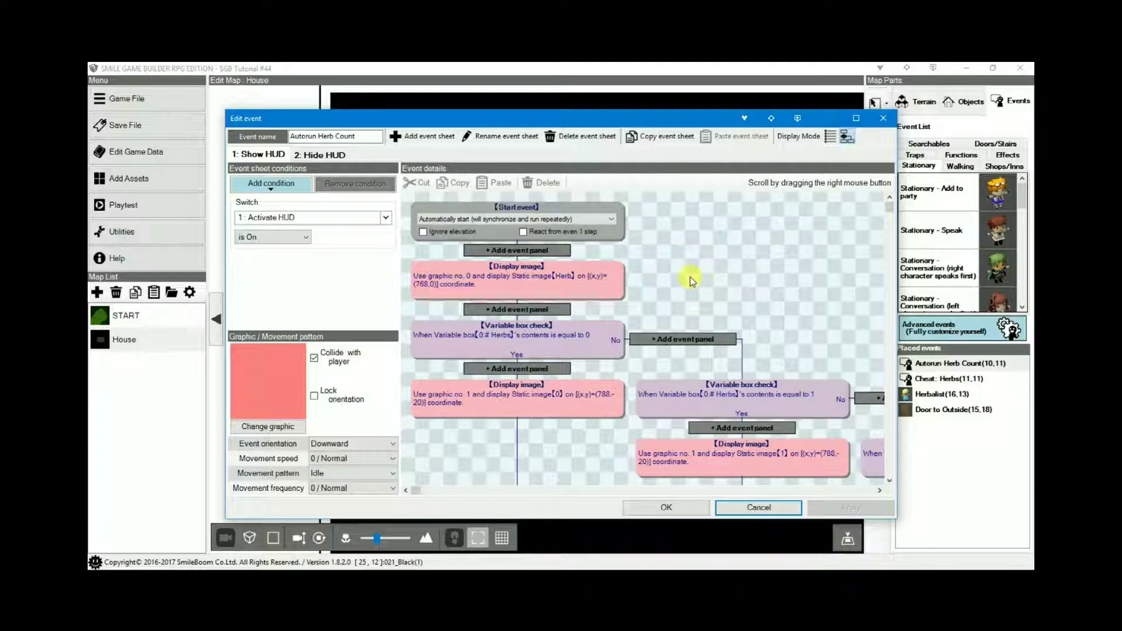
right_click_drag(689, 276, 707, 255)
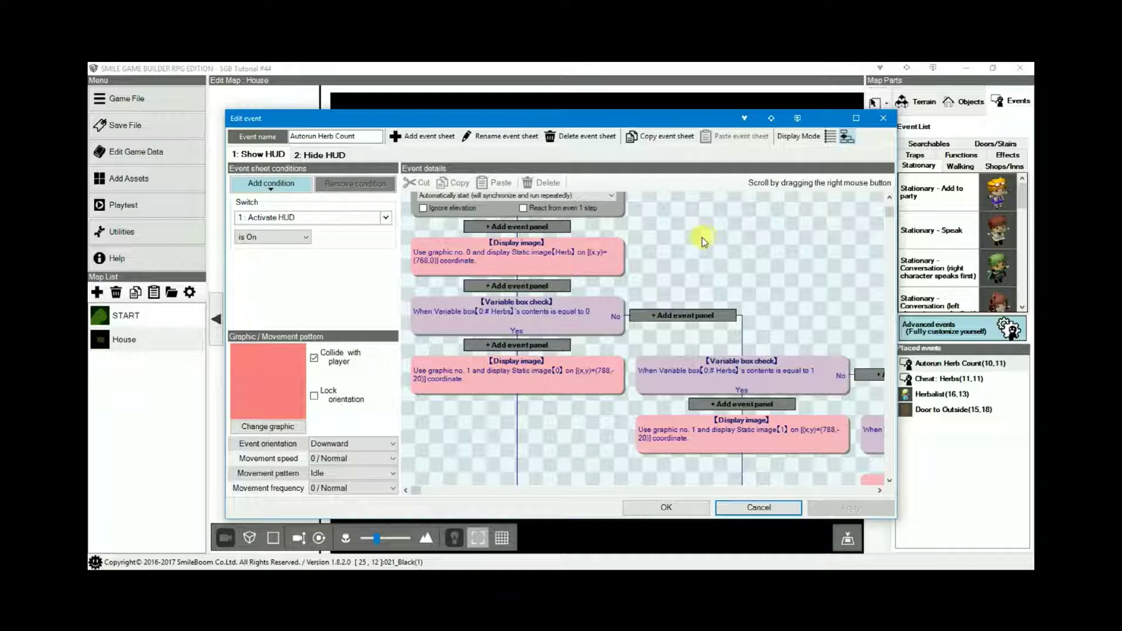
right_click_drag(699, 238, 549, 162)
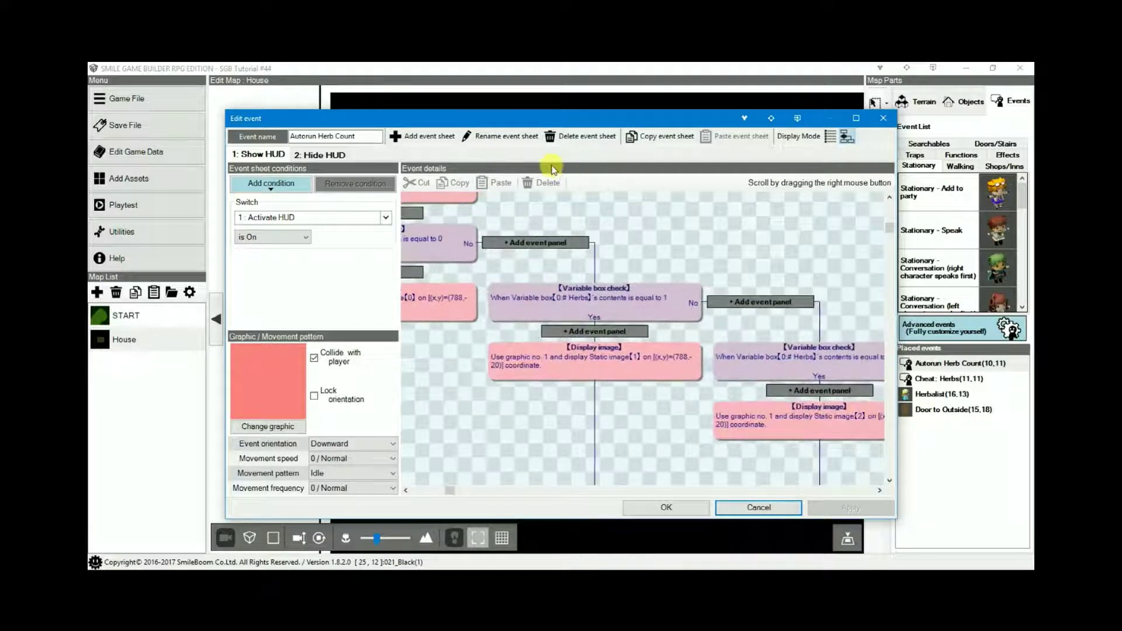
right_click_drag(797, 256, 573, 189)
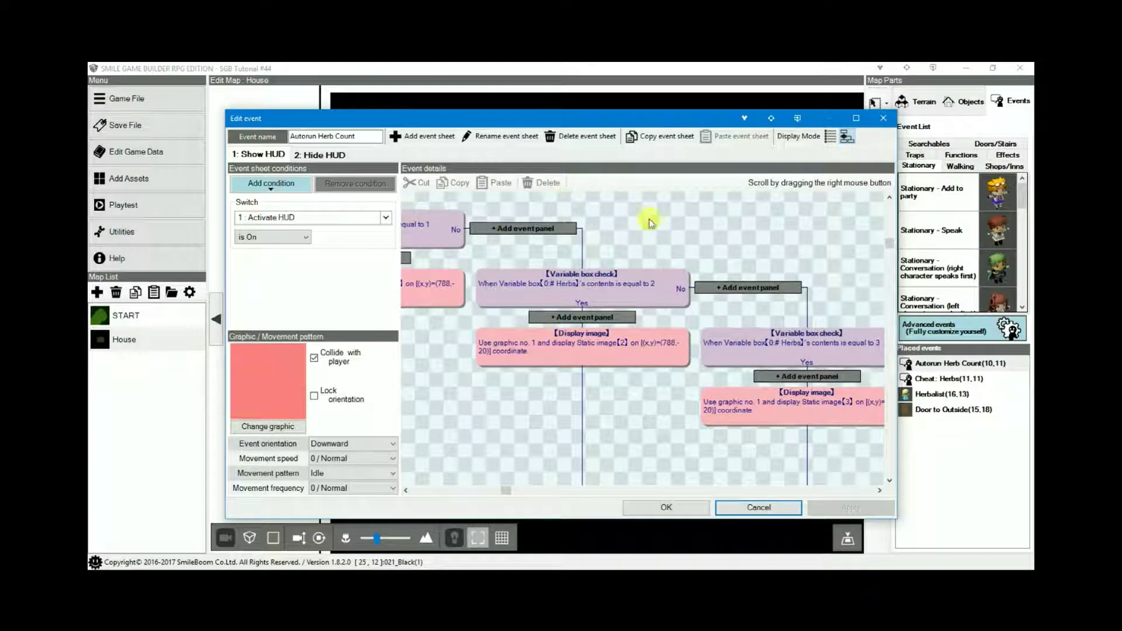
right_click_drag(739, 258, 694, 223)
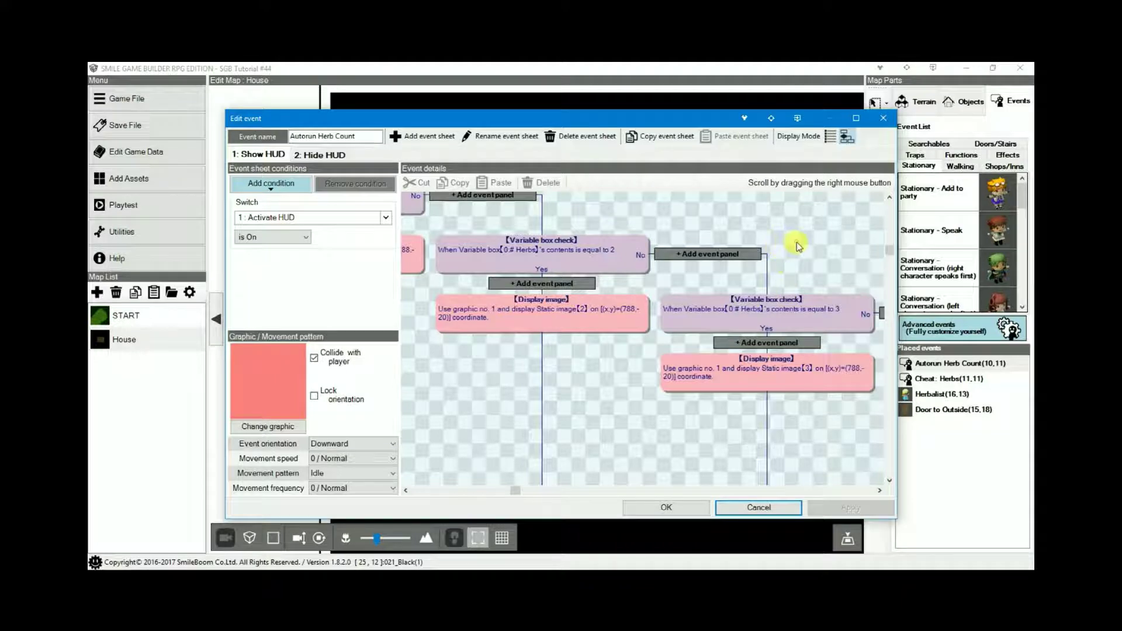
right_click_drag(794, 243, 700, 206)
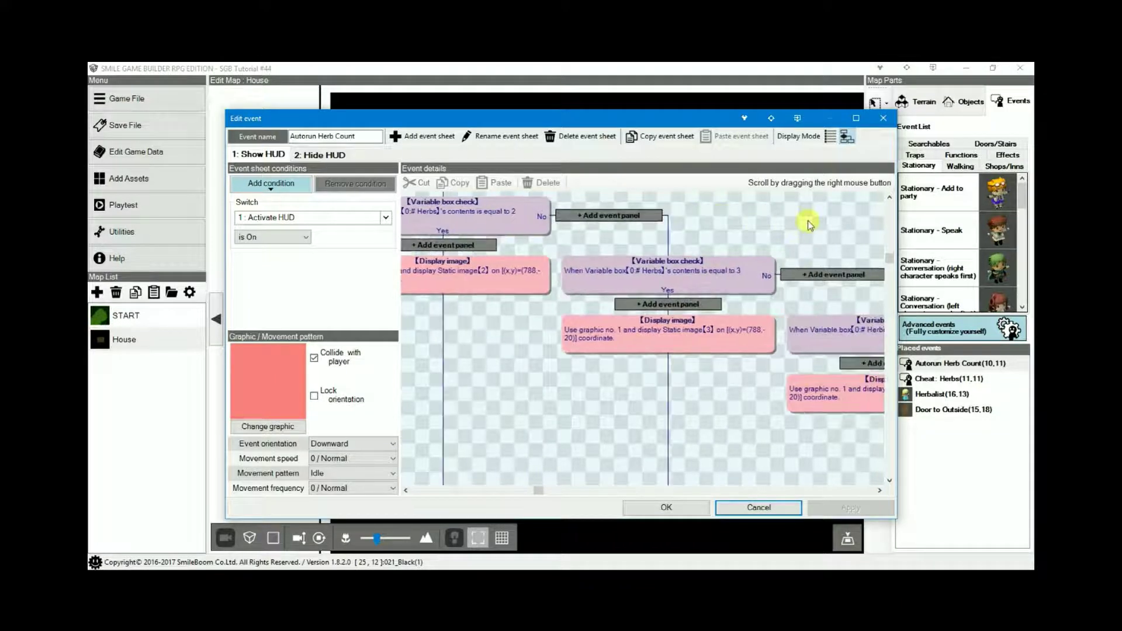
right_click_drag(808, 220, 643, 188)
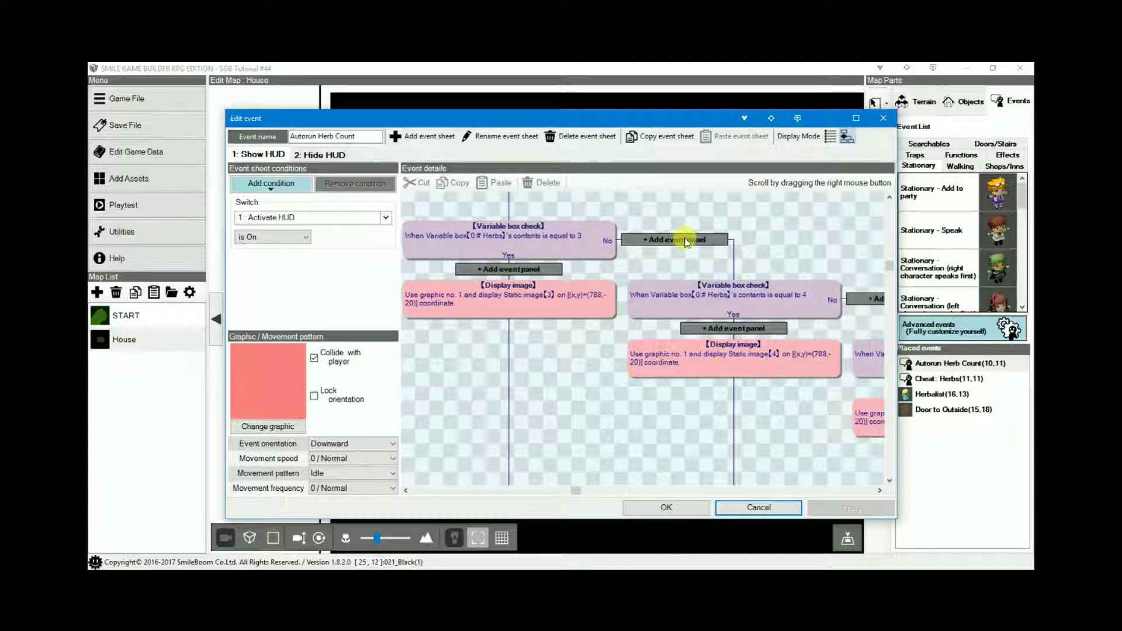
Try adding a Check held items panel for Medicinal herb, amount 3, ahead of the check for 4 herbs, and delete it.
left_click(683, 240)
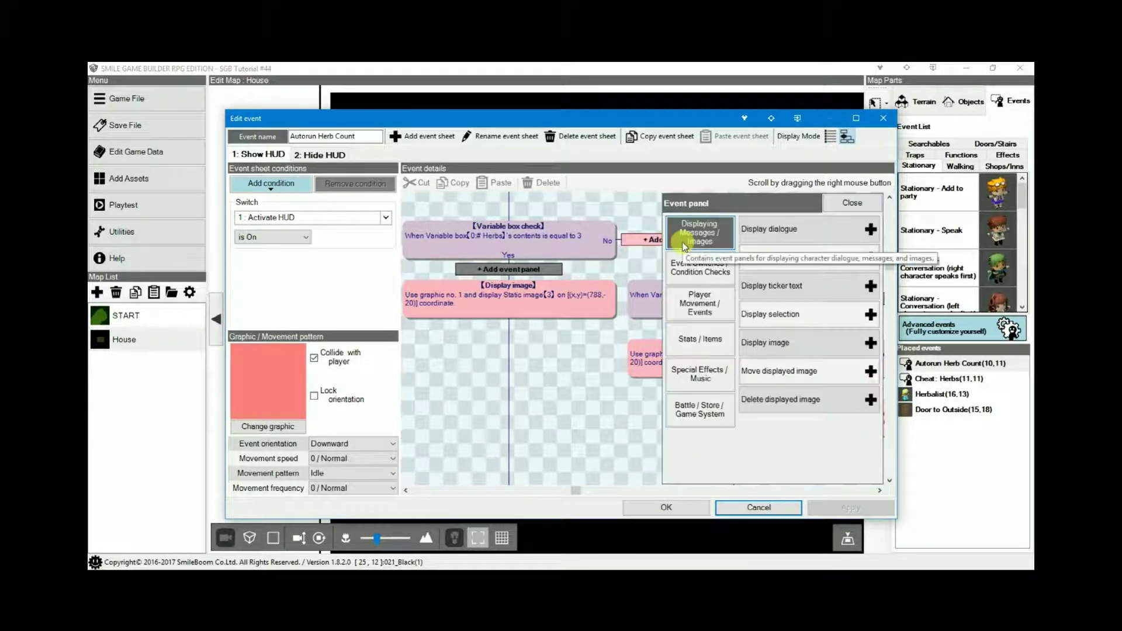
left_click(708, 273)
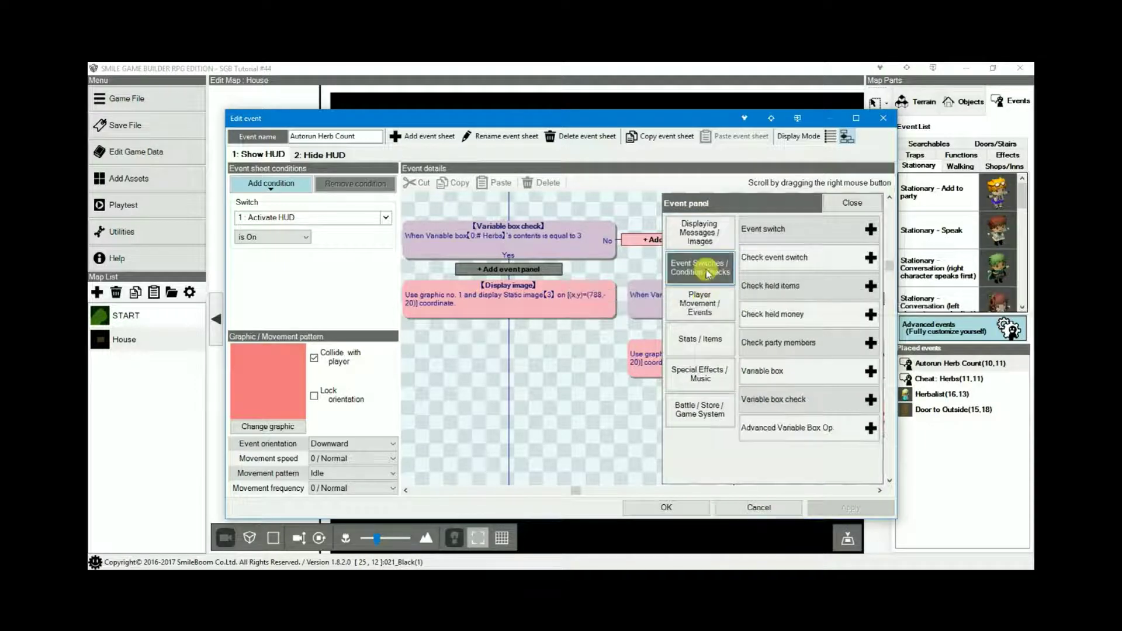
left_click(782, 287)
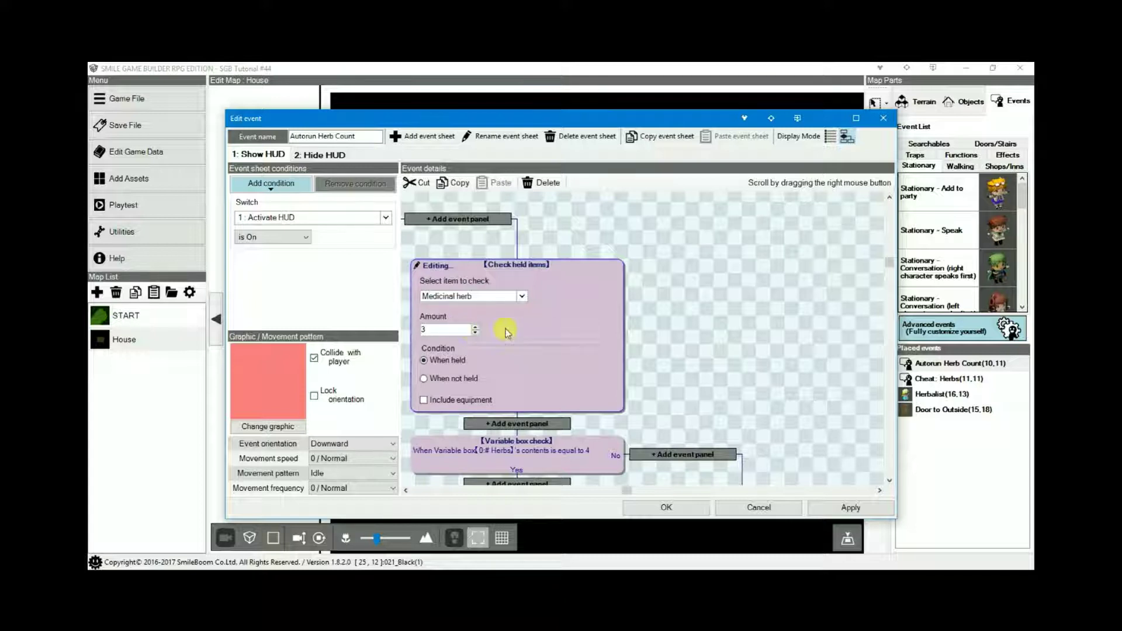
left_click(560, 184)
left_click(561, 183)
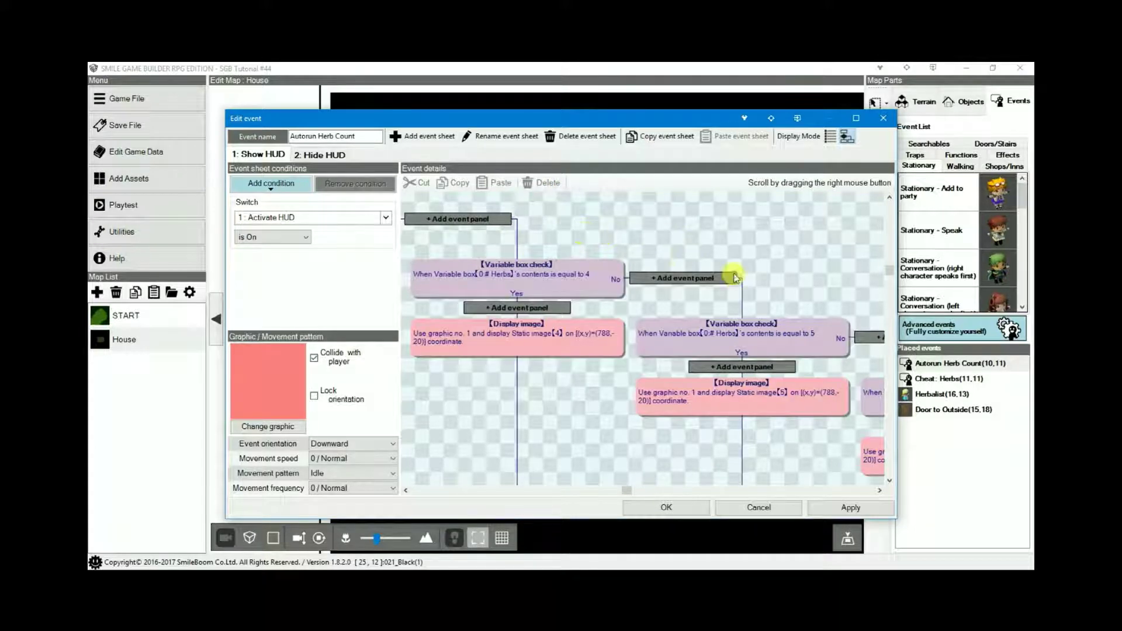
Examine the # Herbs checks for 5 through 7 and switch the event details to list display.
right_click_drag(731, 275, 593, 215)
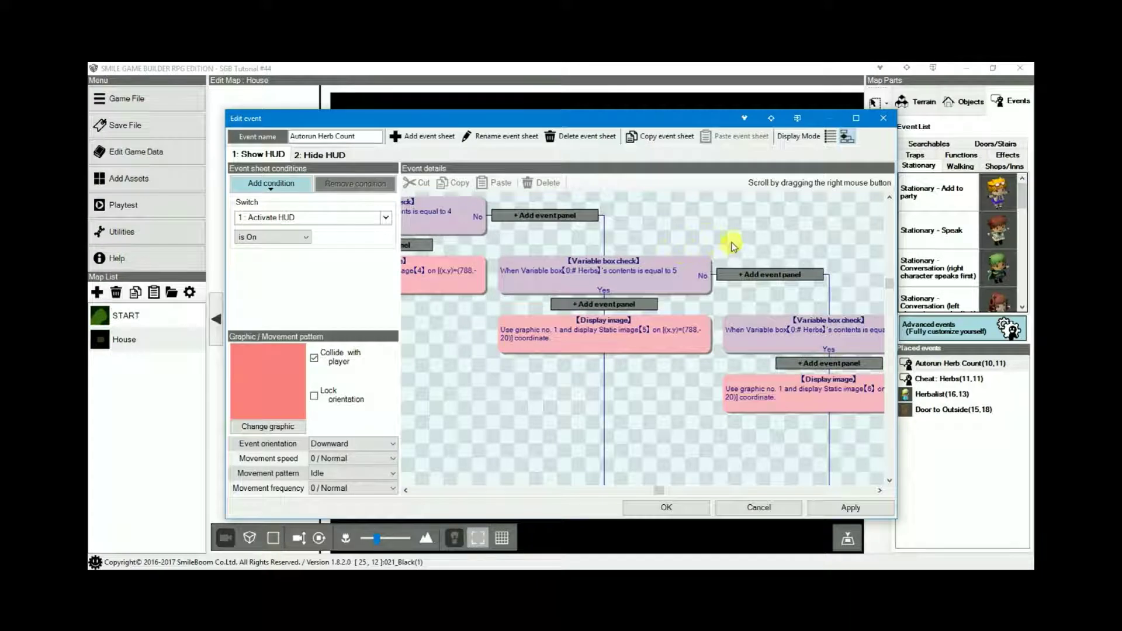
right_click_drag(734, 244, 602, 199)
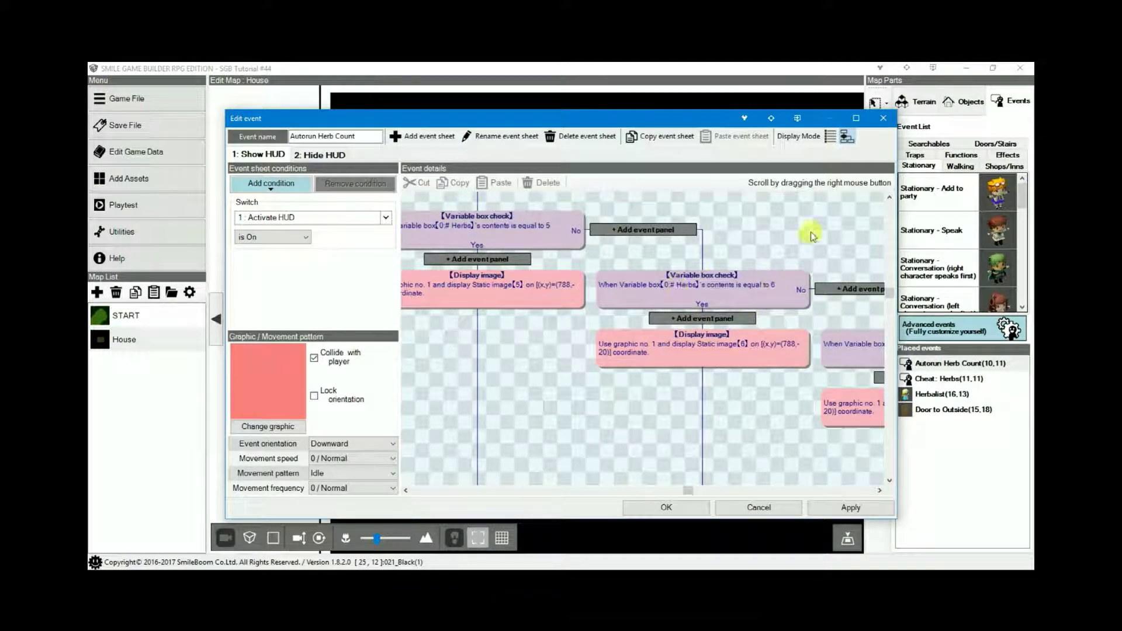
right_click_drag(836, 238, 681, 326)
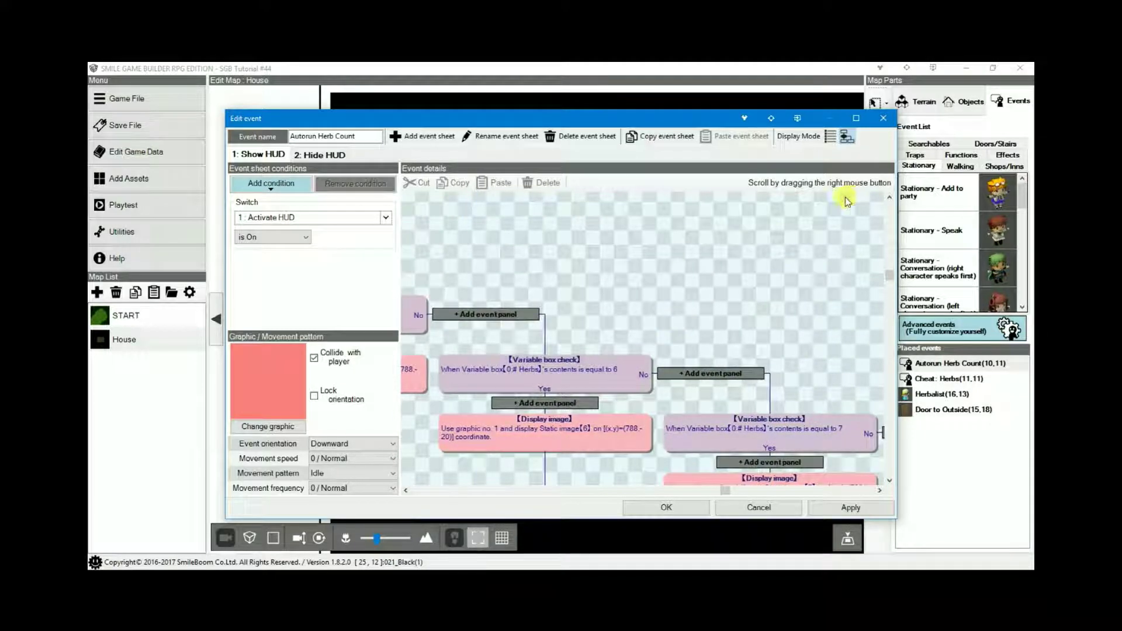
left_click(830, 139)
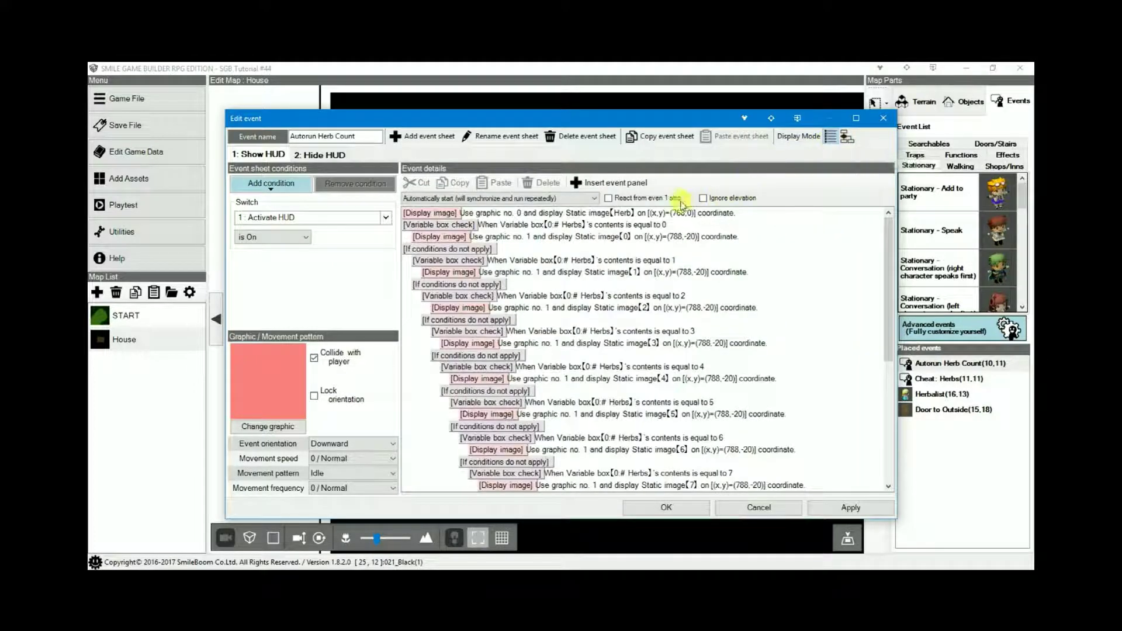
Cut the nested variable check block starting at # Herbs equal to 1 and paste it at the remaining "If conditions do not apply" line.
left_click(493, 238)
left_click(503, 261)
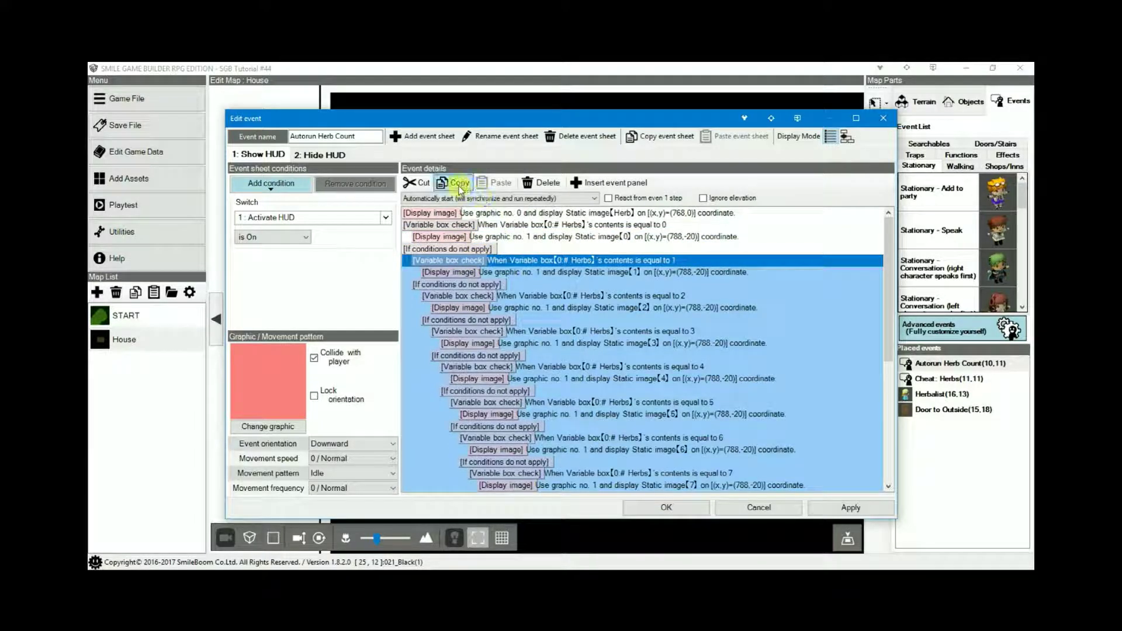
left_click(416, 182)
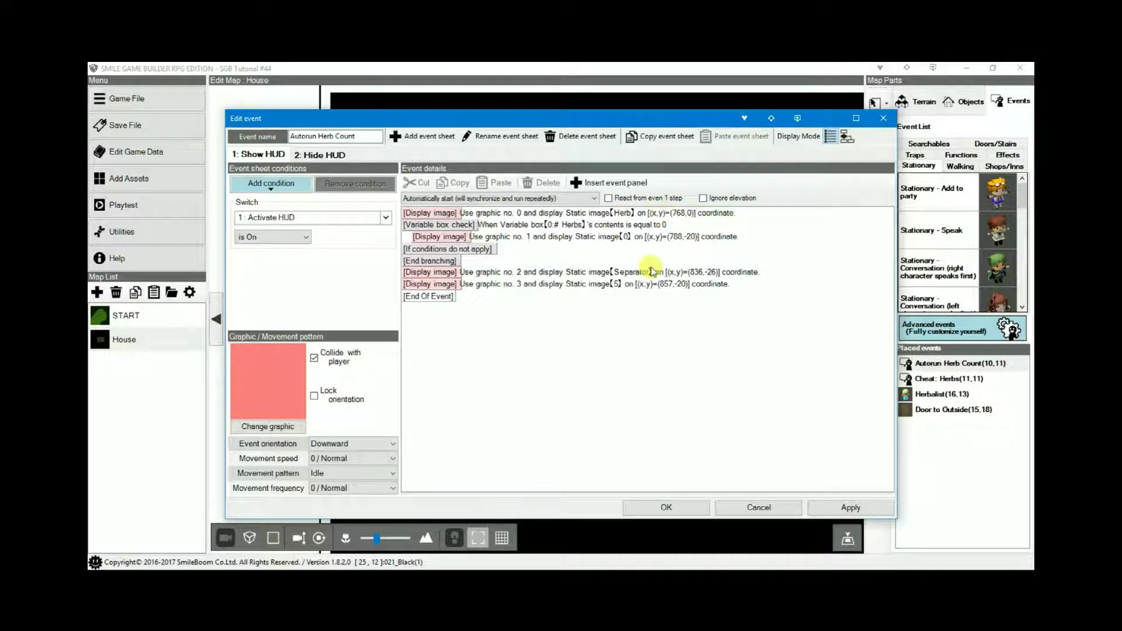
left_click(474, 250)
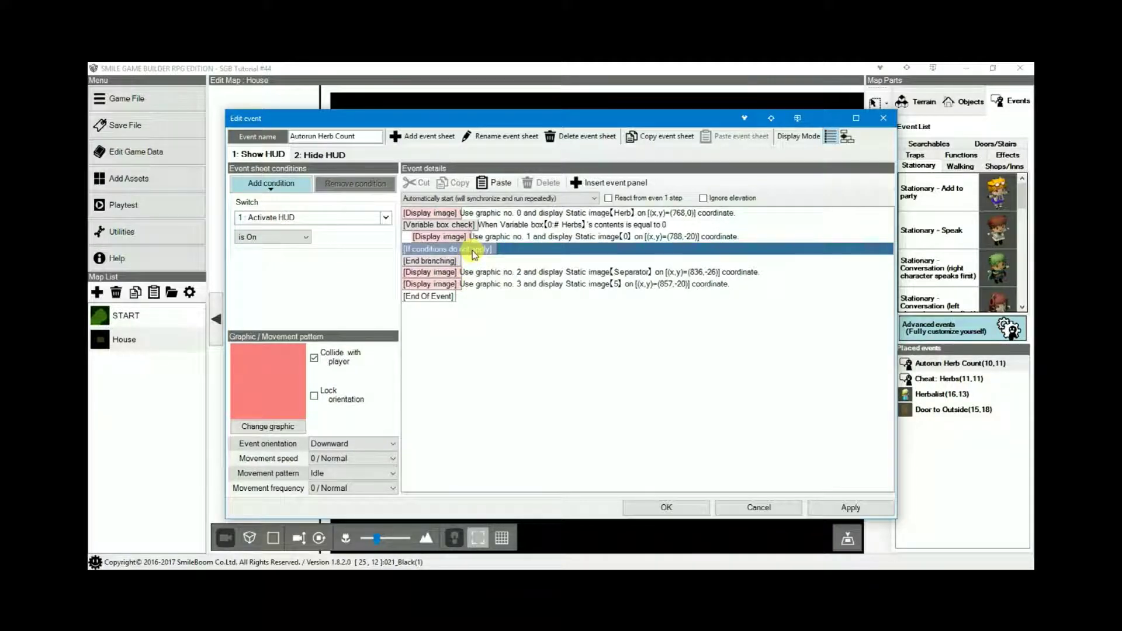
left_click(499, 184)
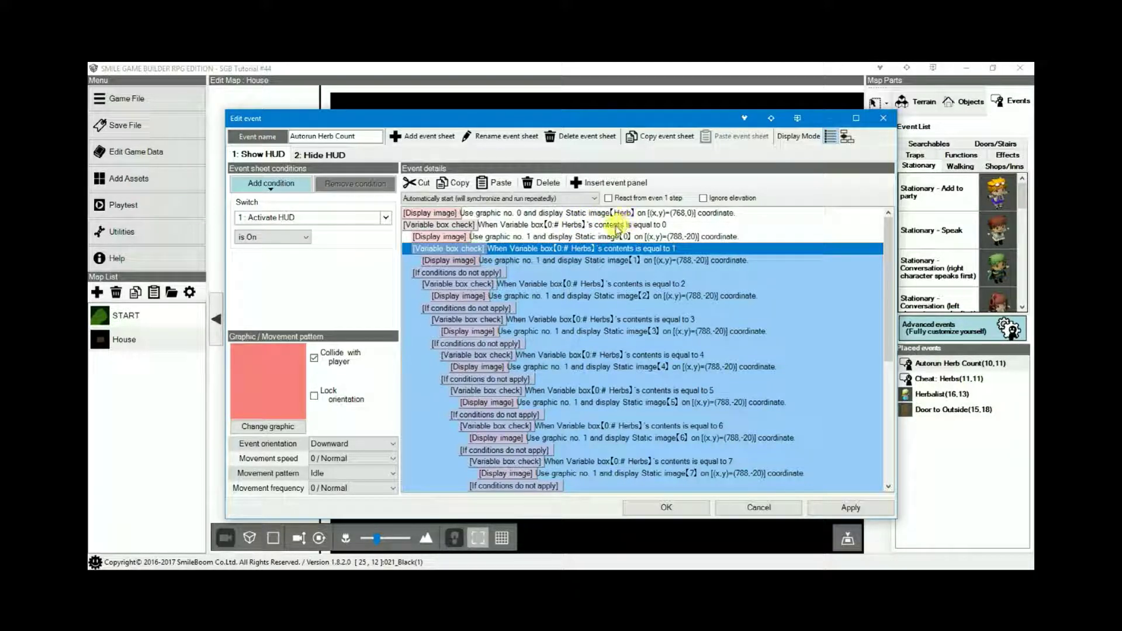
Examine the pasted # Herbs checks through 9 and the Separator and digit 5 display image commands at the end of the event.
scroll(646, 258, "down", 7)
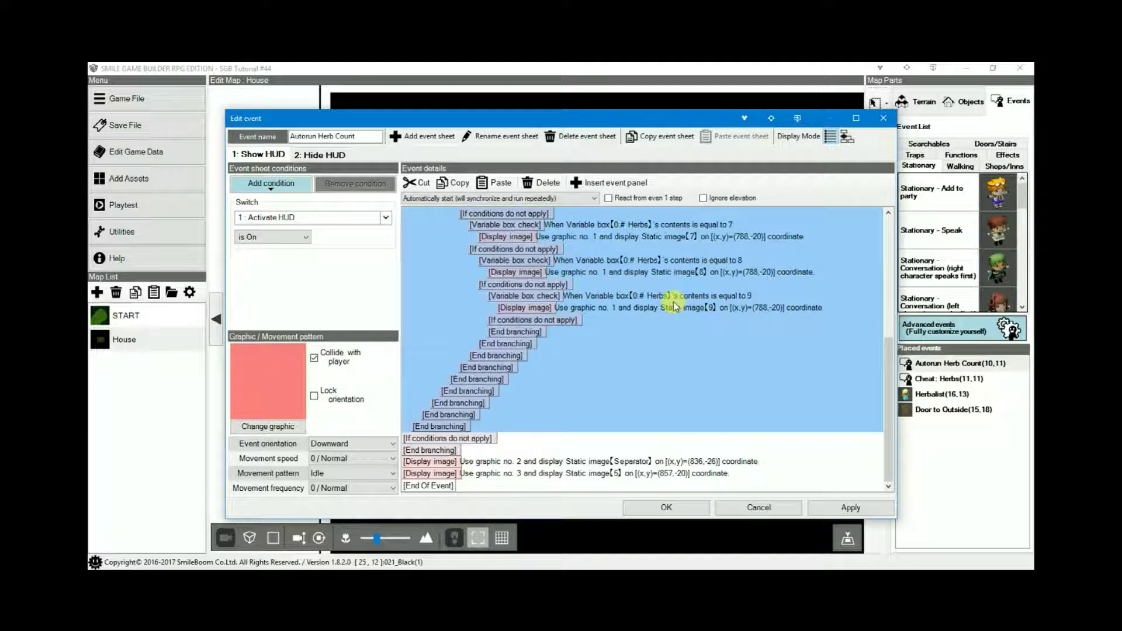
scroll(675, 306, "up", 2)
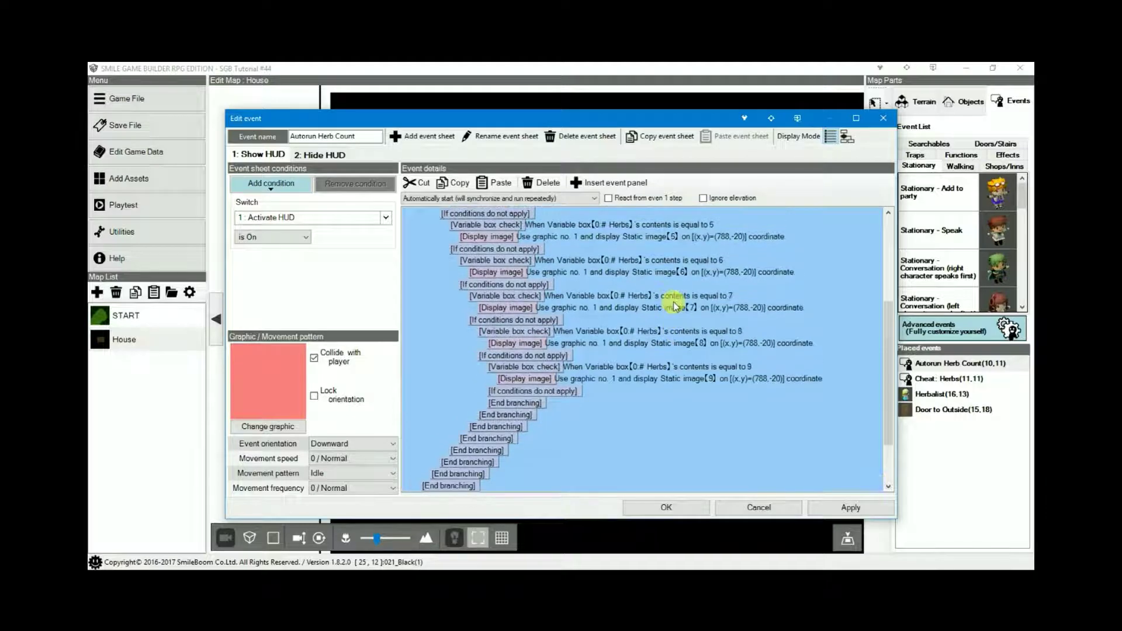
scroll(675, 306, "up", 5)
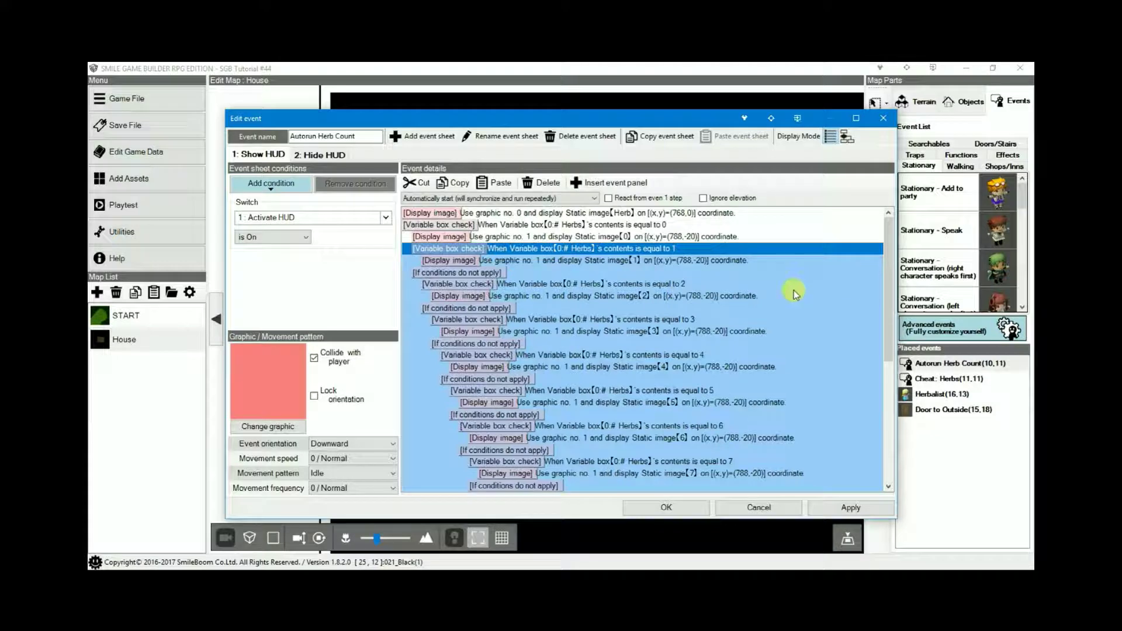
scroll(792, 290, "down", 2)
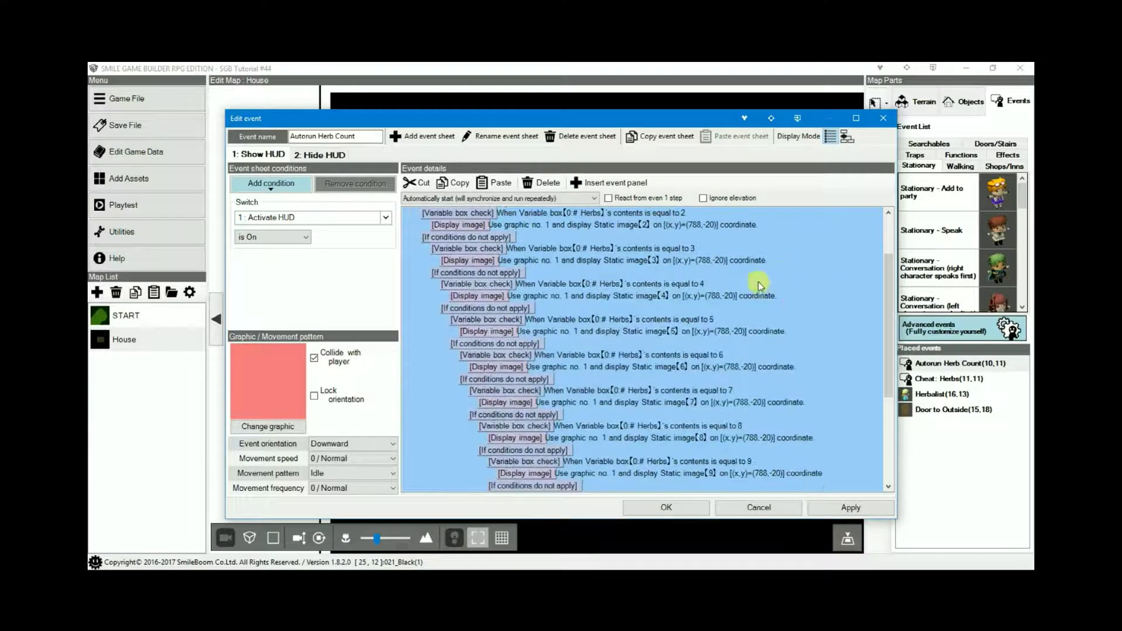
scroll(758, 284, "down", 1)
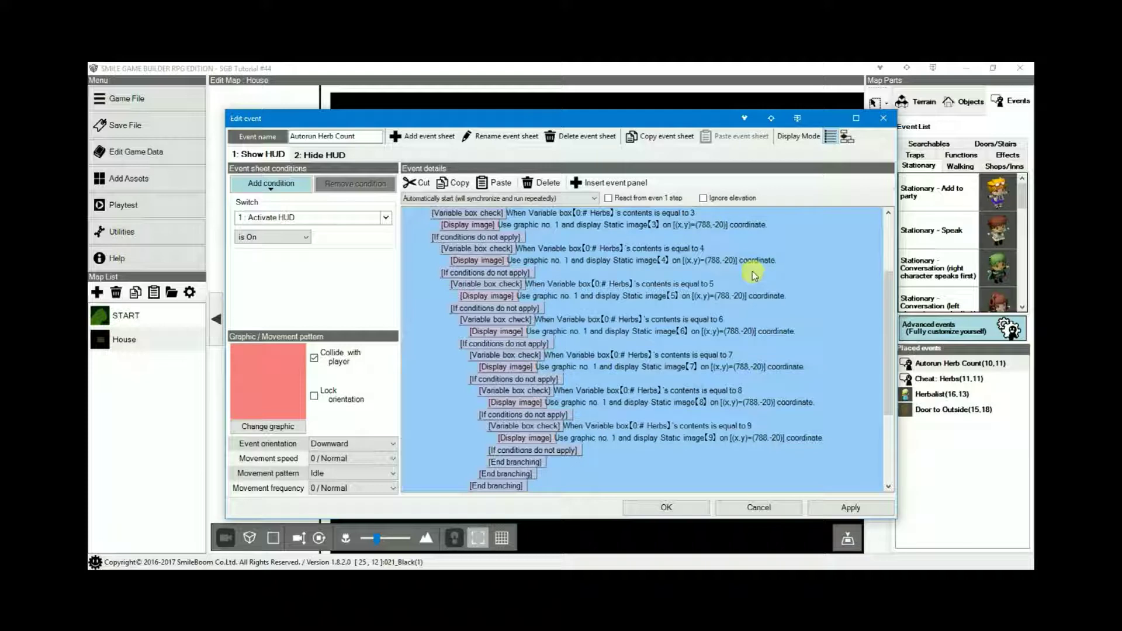
scroll(754, 275, "down", 1)
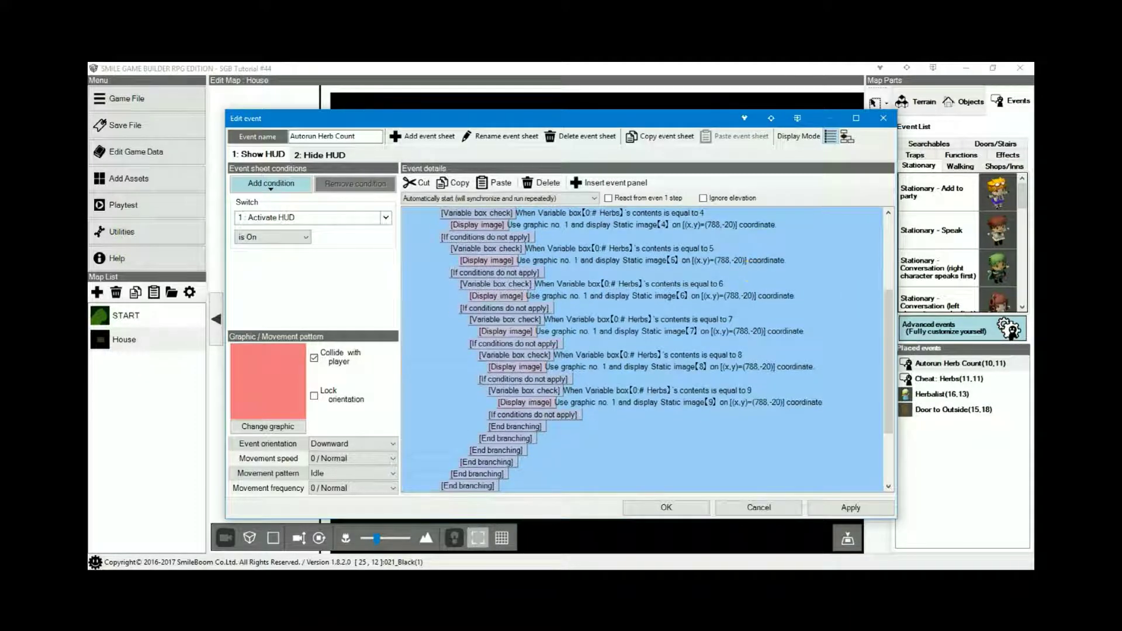
scroll(756, 381, "down", 3)
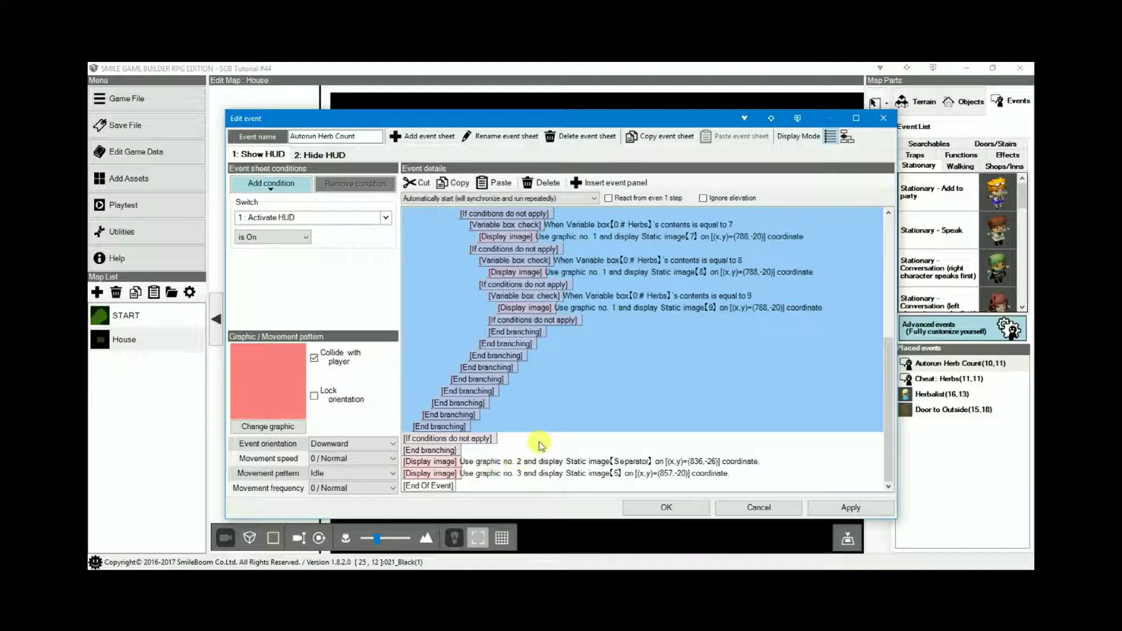
left_click(517, 462)
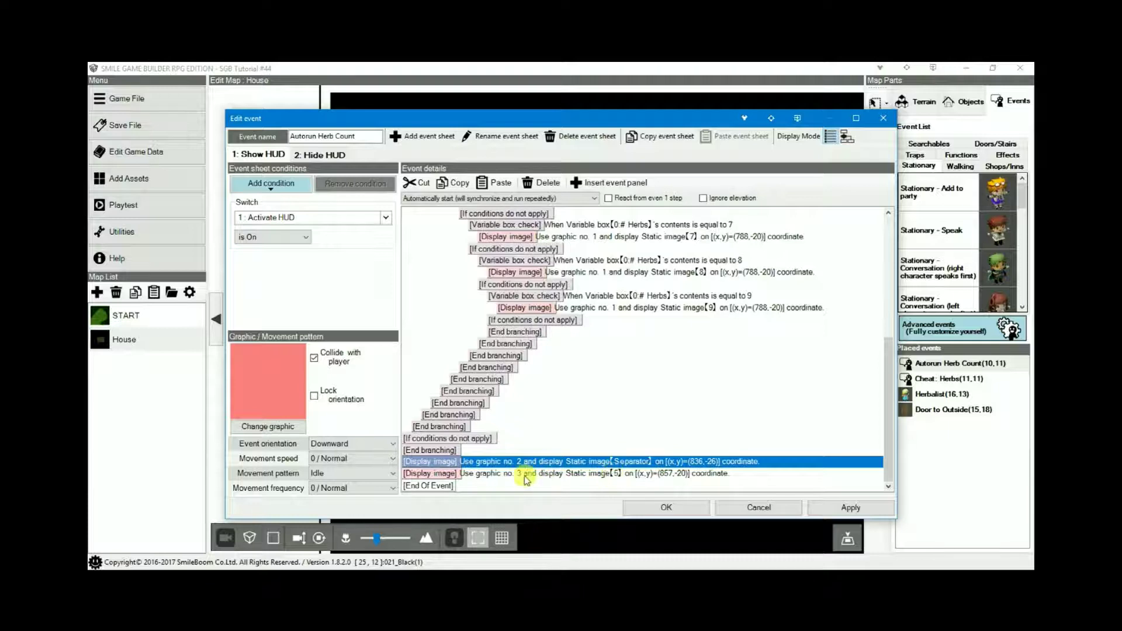
Examine the final digit 5 image command and the Hide HUD sheet's delete image commands for graphics 0 through 3, and cancel out of the event.
left_click(527, 474)
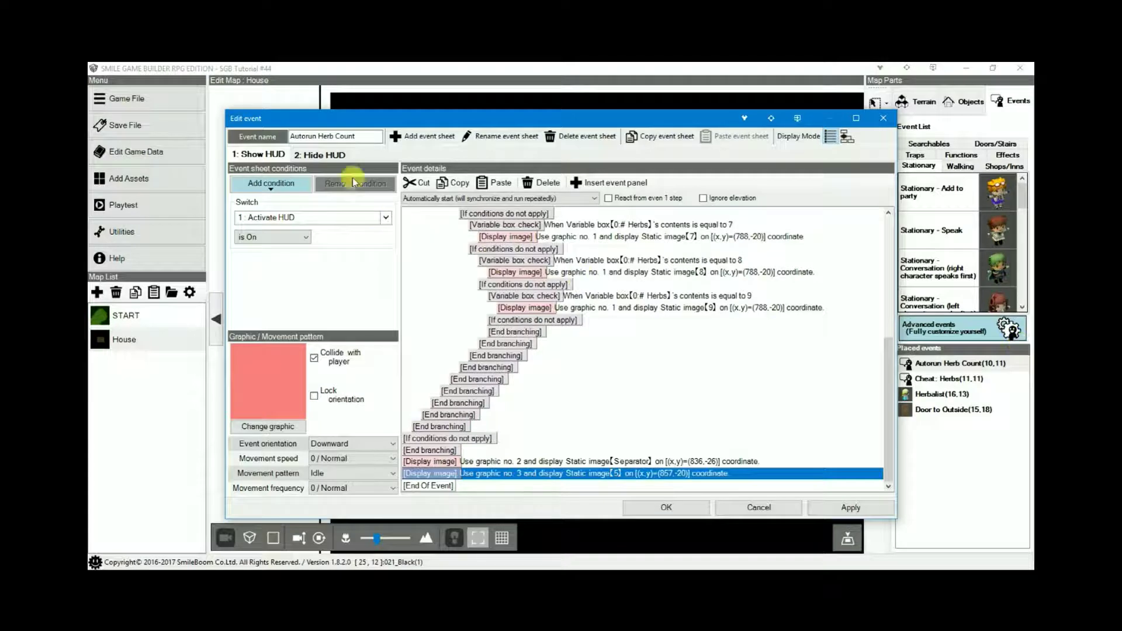
left_click(331, 157)
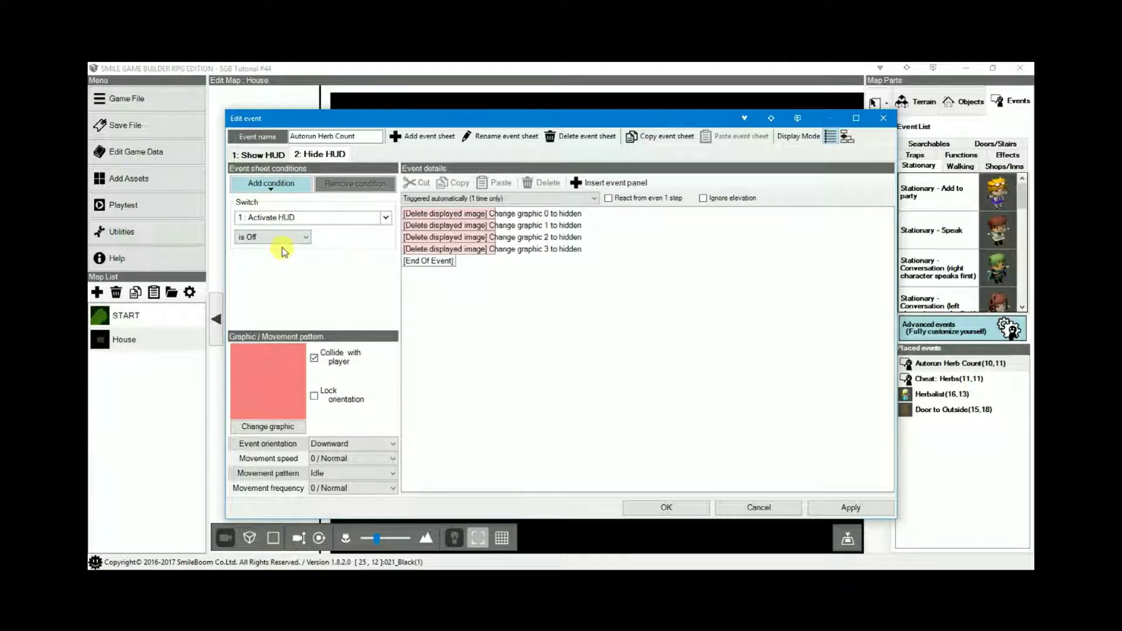
left_click(537, 218)
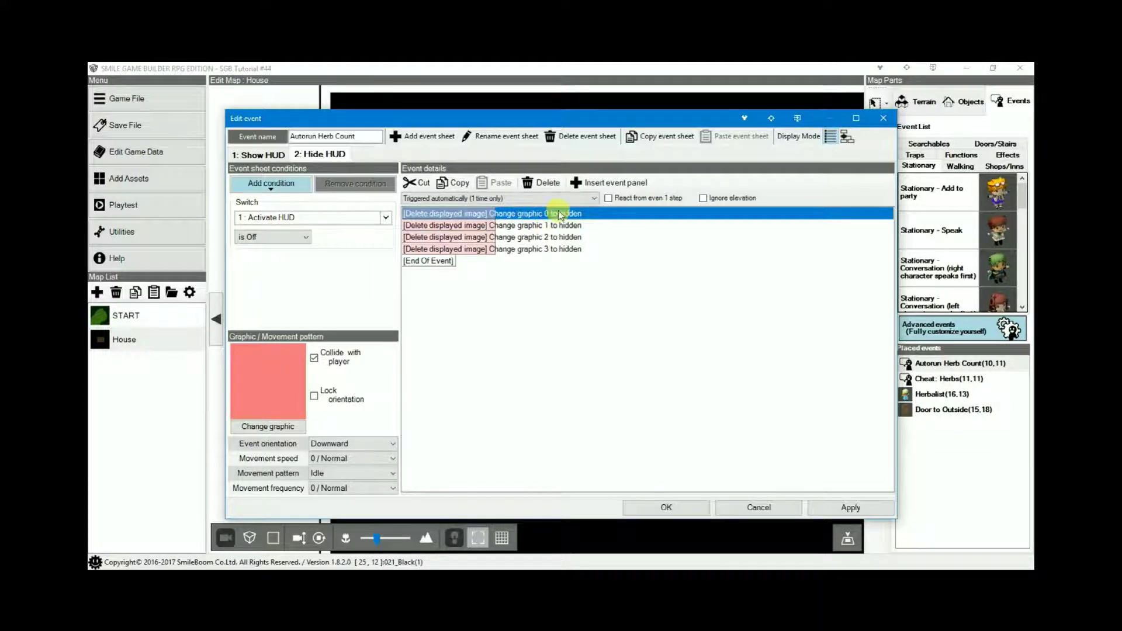
left_click(541, 228)
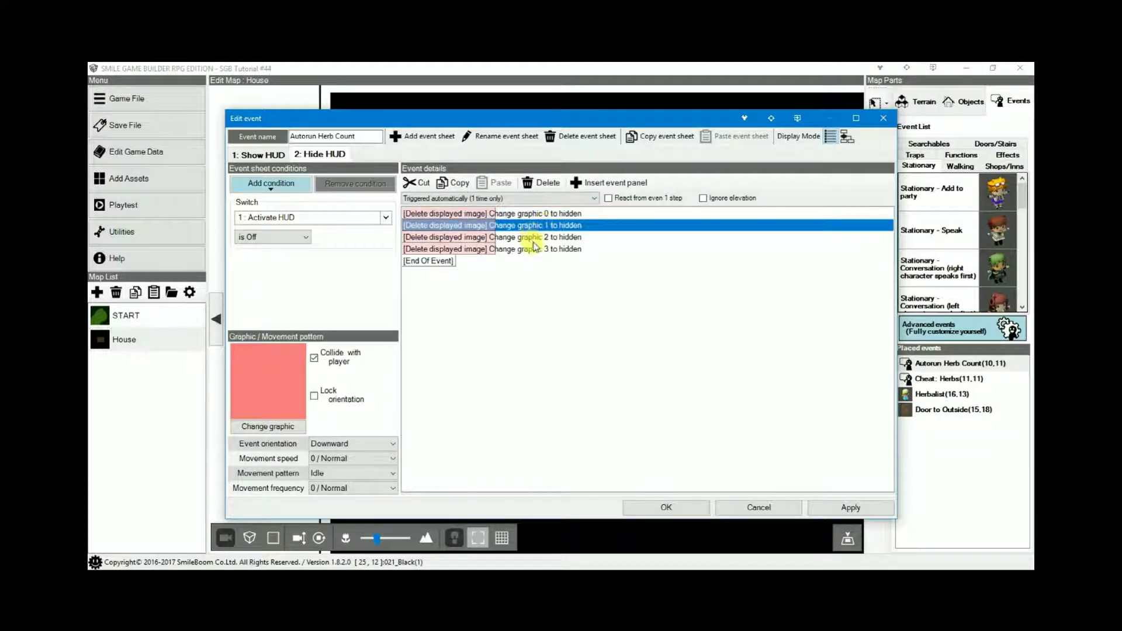
left_click(541, 240)
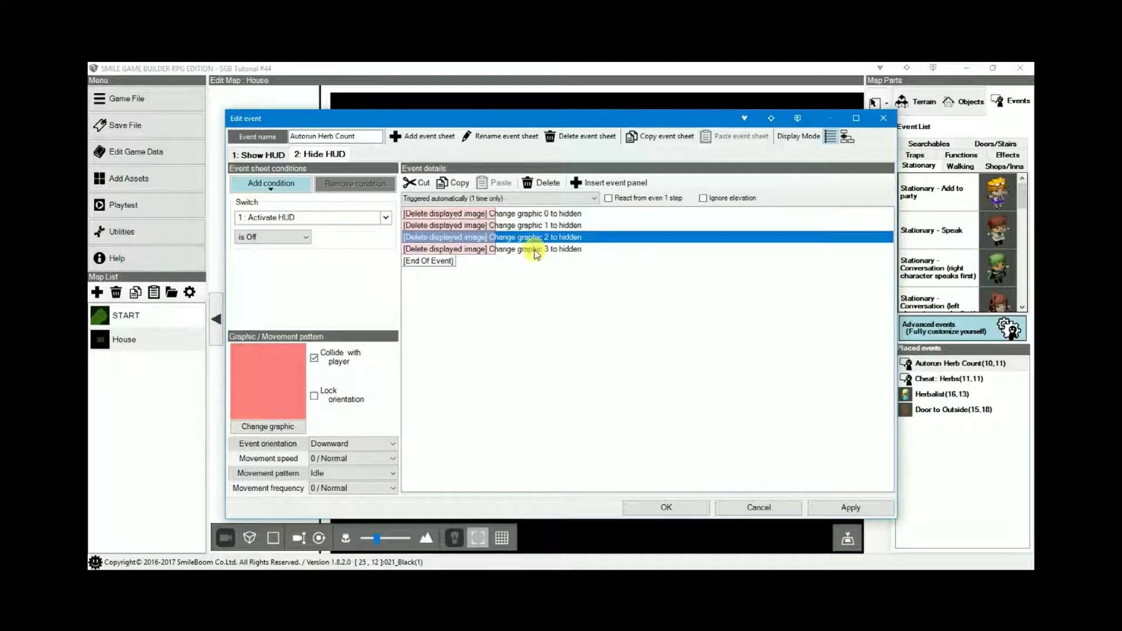
left_click(536, 251)
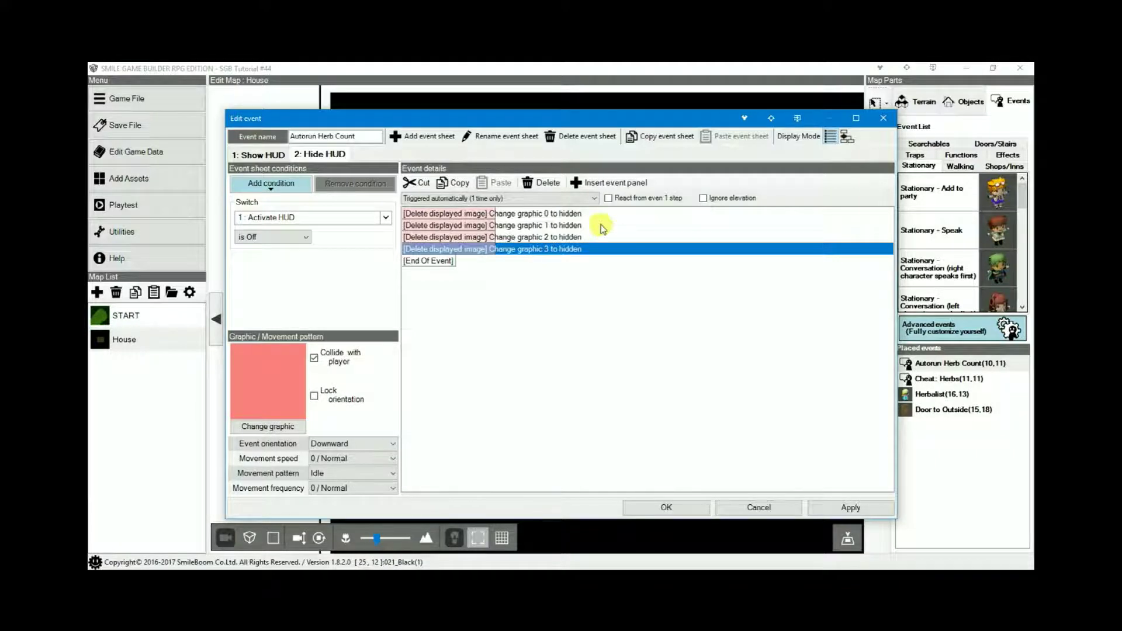
left_click(549, 237)
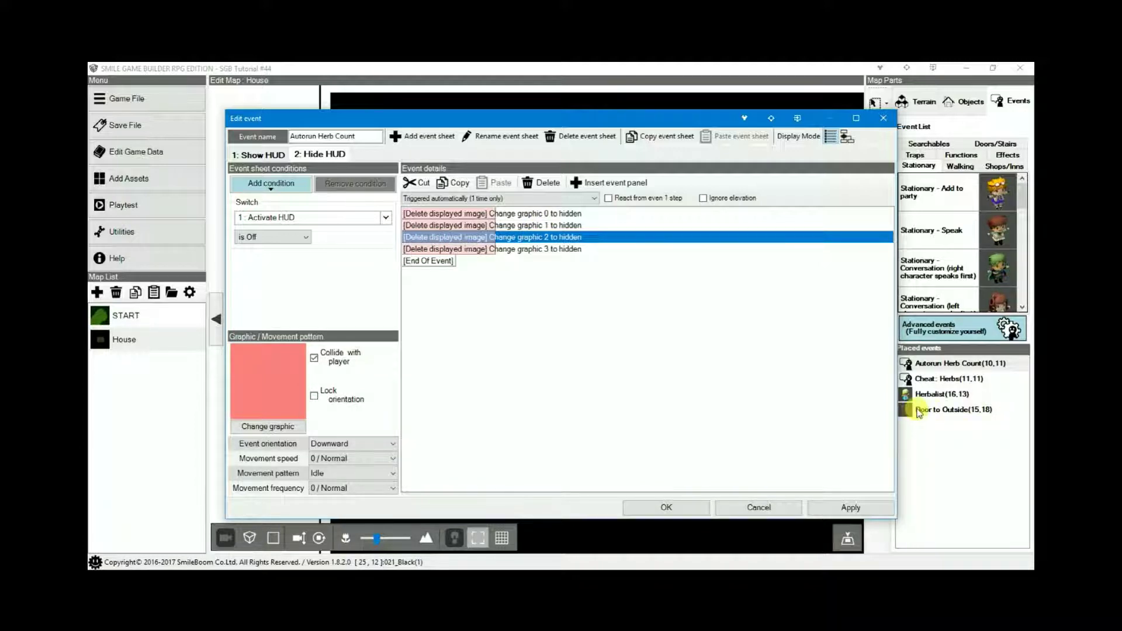
left_click(777, 510)
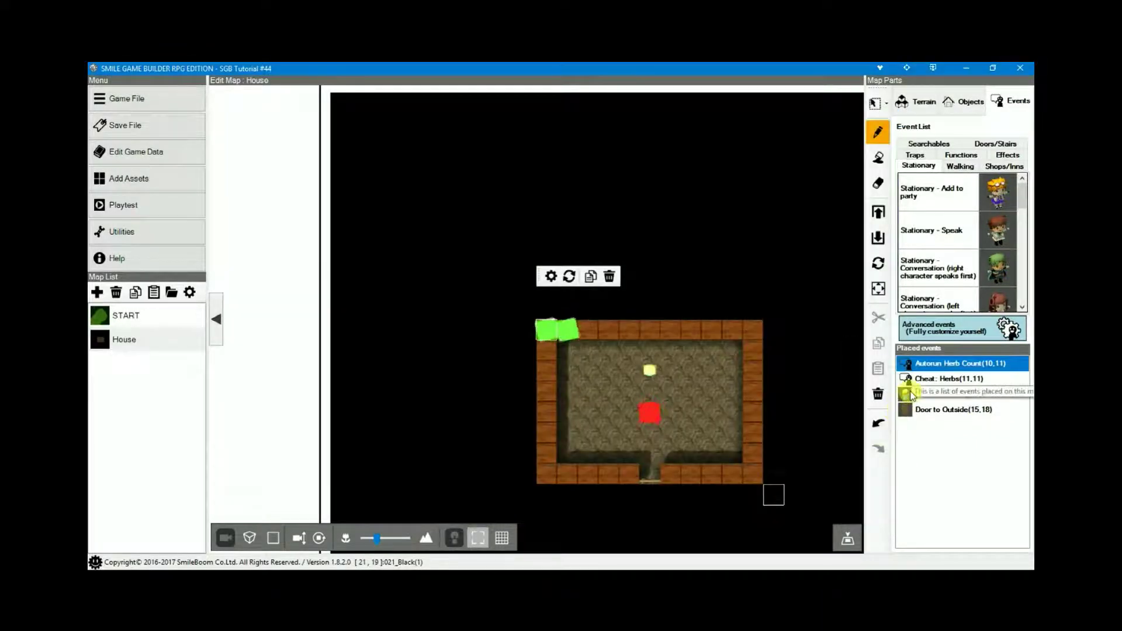
Open the placed Herbalist event and show its Collect Herbs sheet as a flowchart of event panels.
left_click(909, 397)
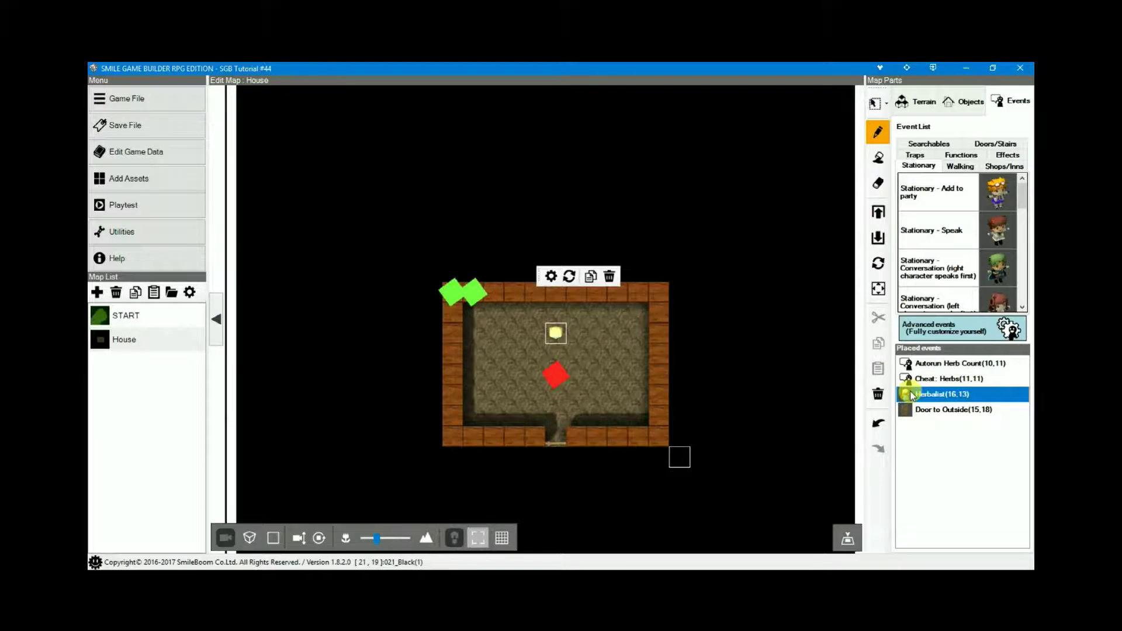
double_click(911, 395)
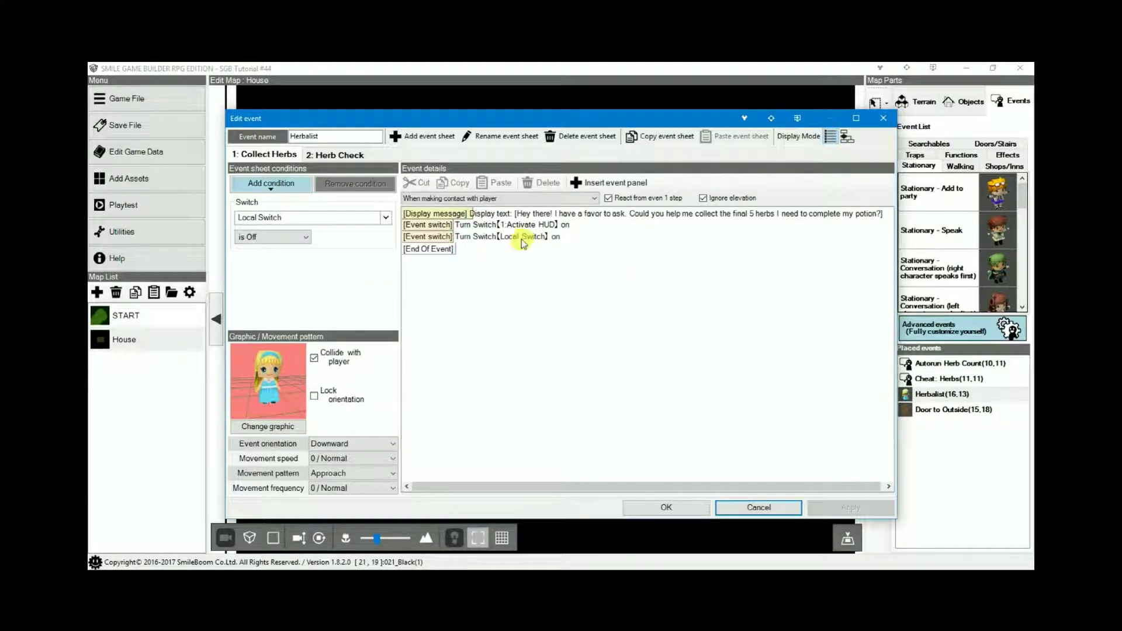
left_click(846, 137)
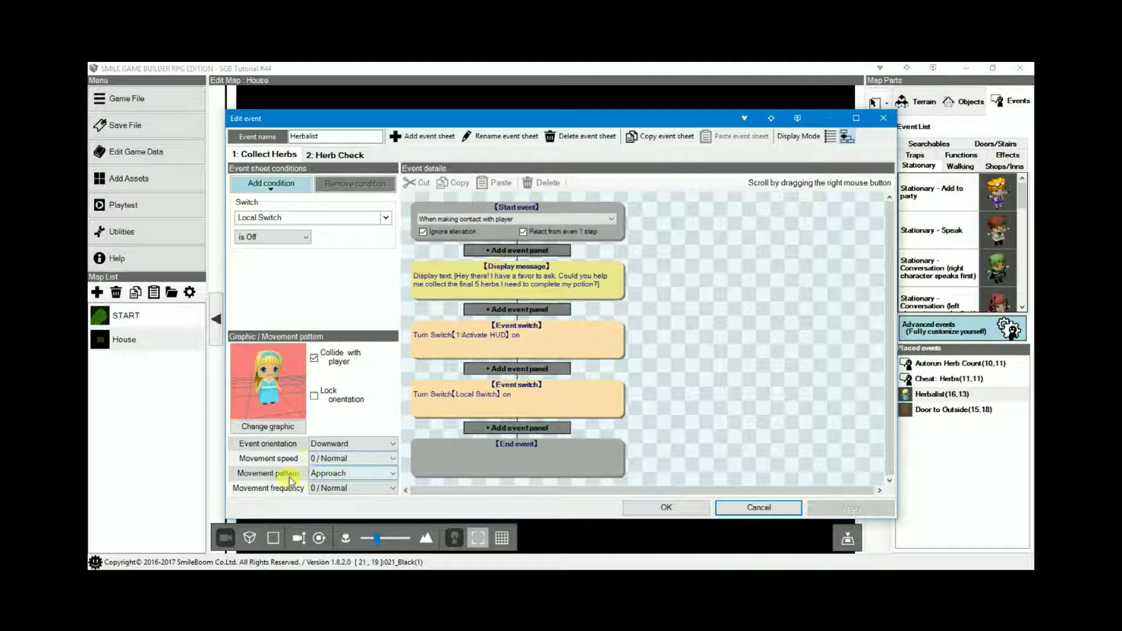
mouse_move(358, 484)
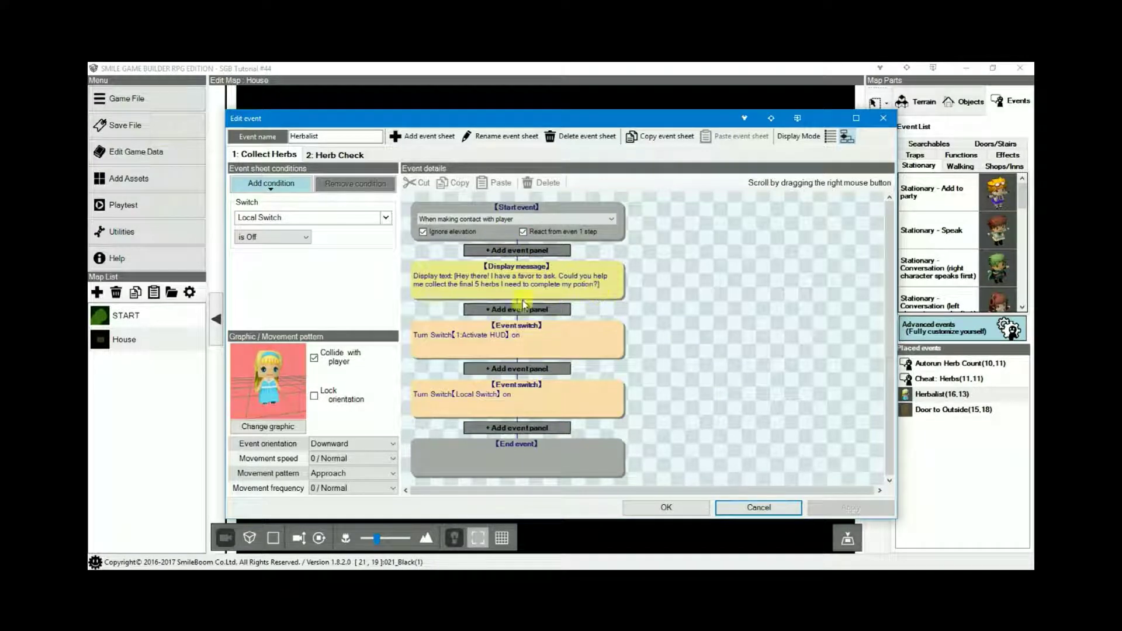
Replace the herb number in the Collect Herbs display message with \Variable[1].
left_click(478, 286)
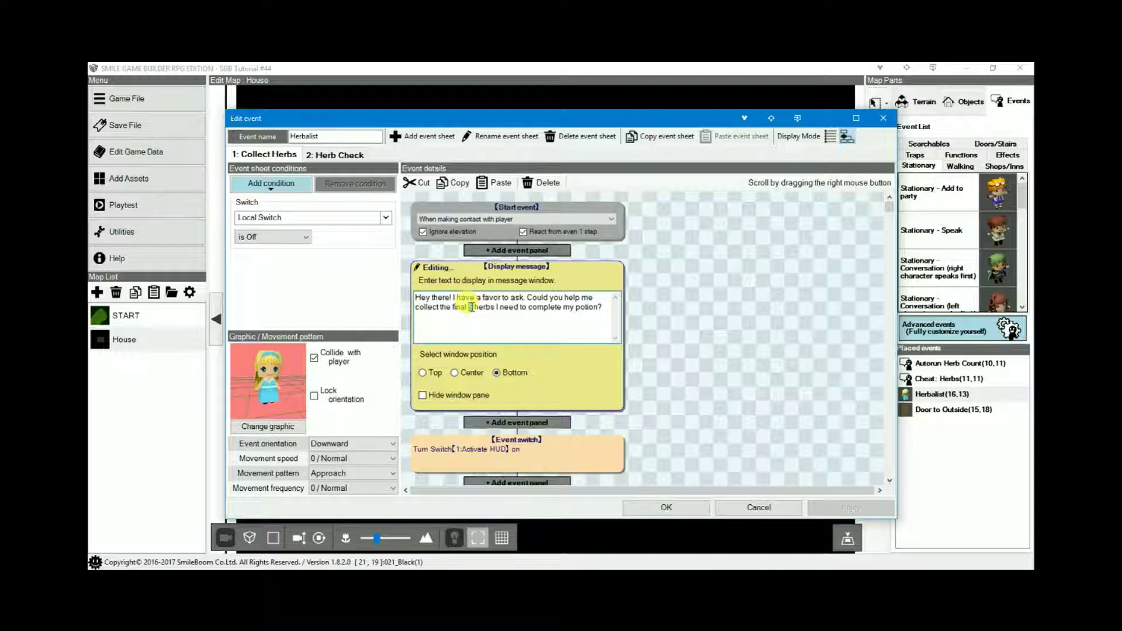
left_click(470, 307)
type("\\")
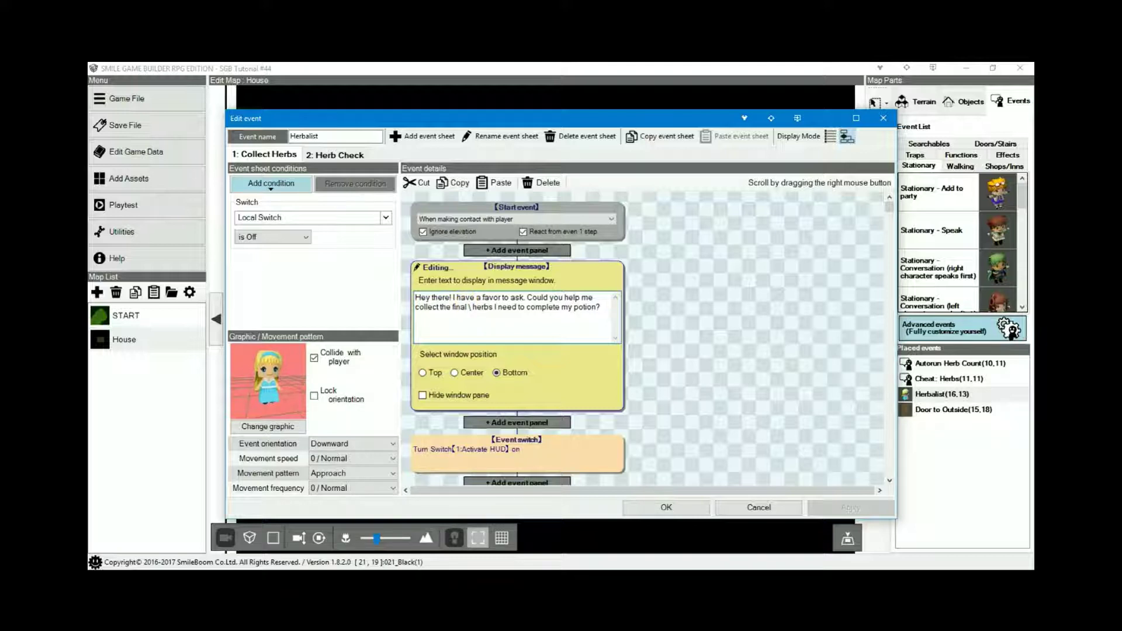
type("Var")
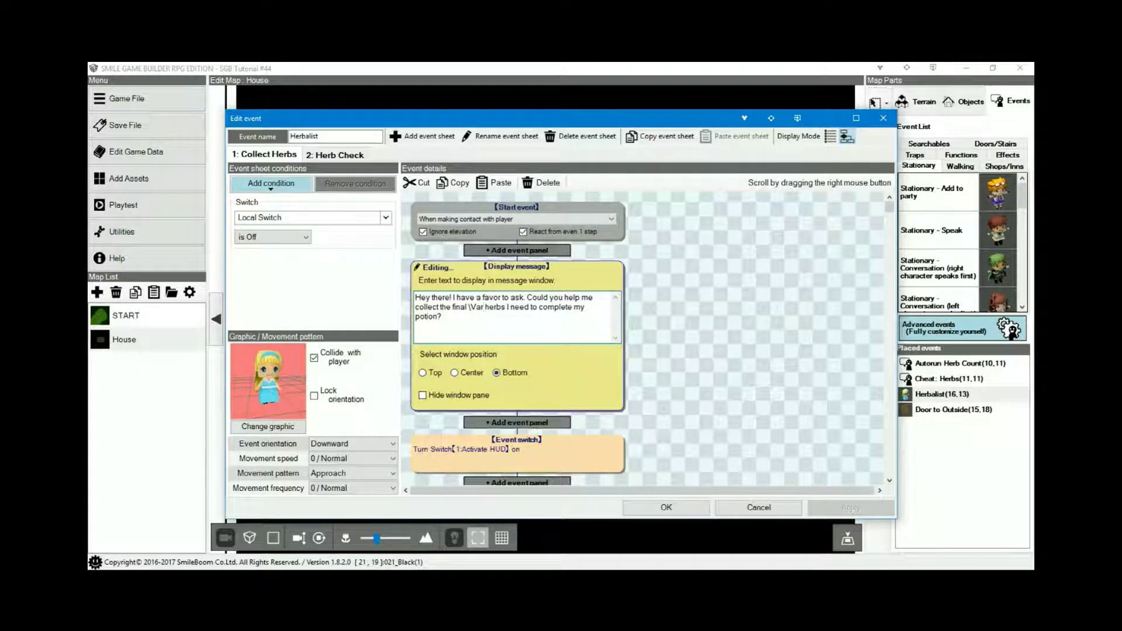
type("iable[1]")
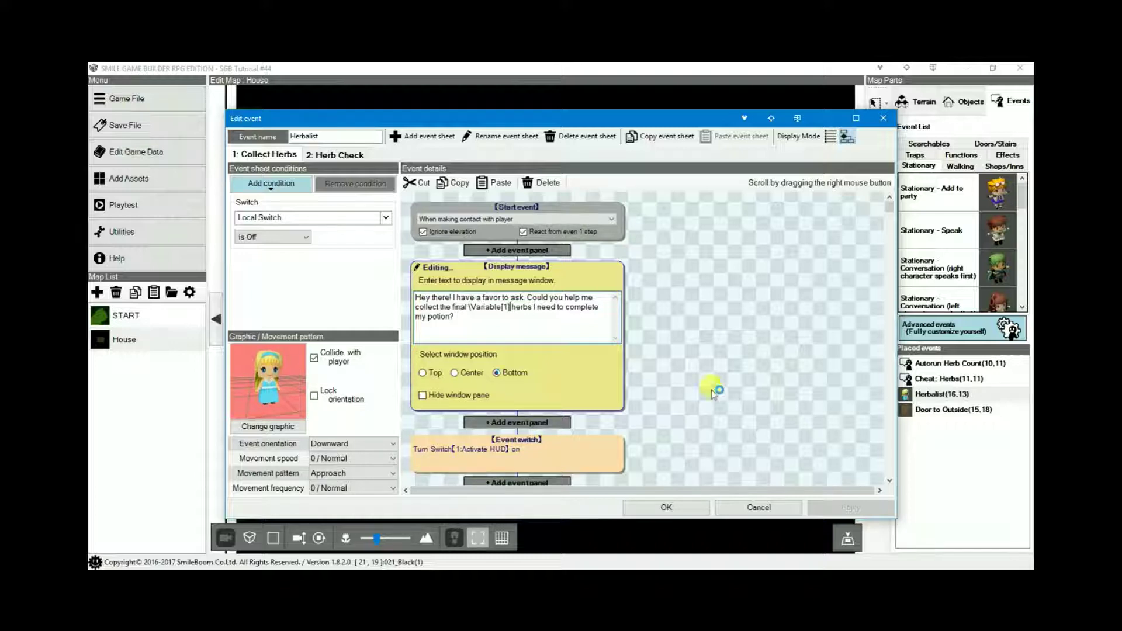
left_click(682, 354)
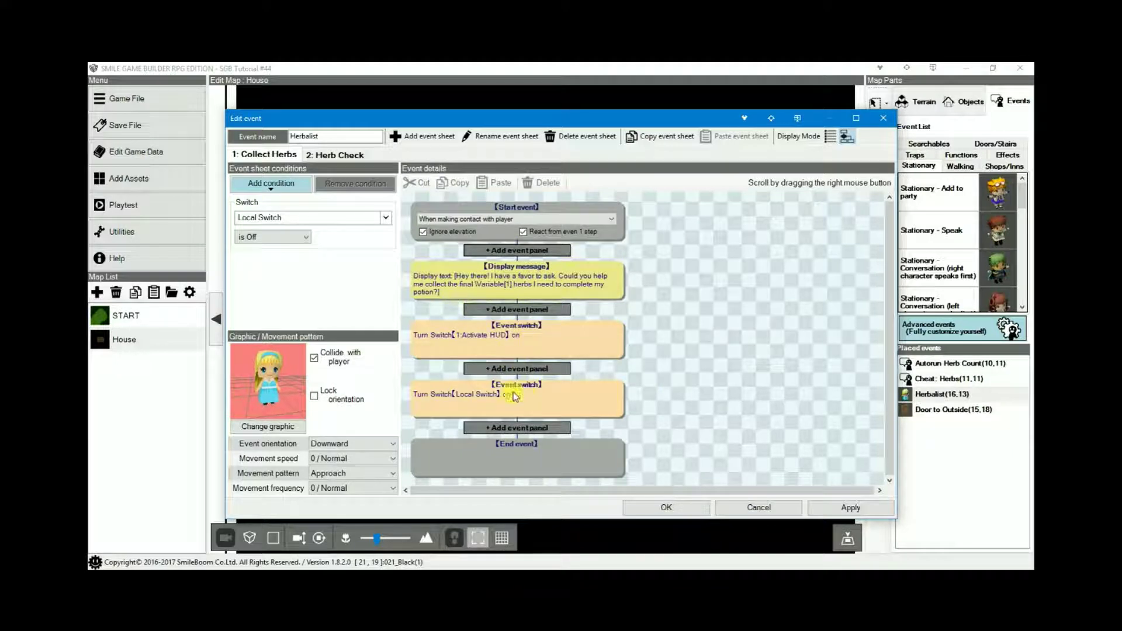
Examine the Herb Check sheet's Medicinal herb check and the panels of its Yes branch down to the Activate HUD switch.
left_click(354, 156)
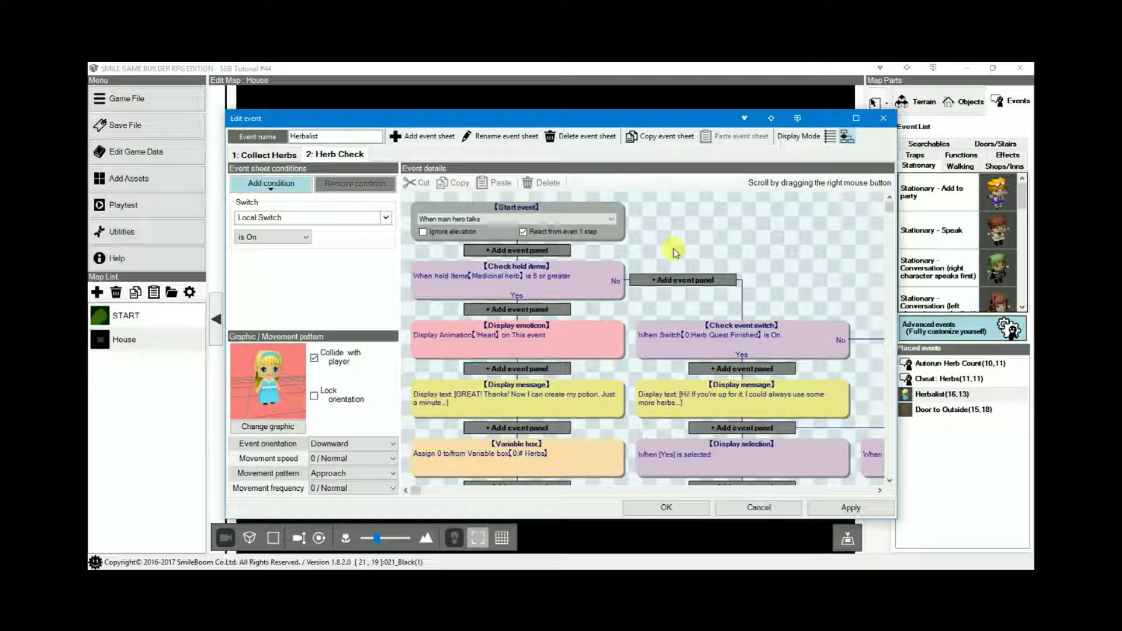
right_click_drag(728, 260, 752, 285)
left_click(514, 279)
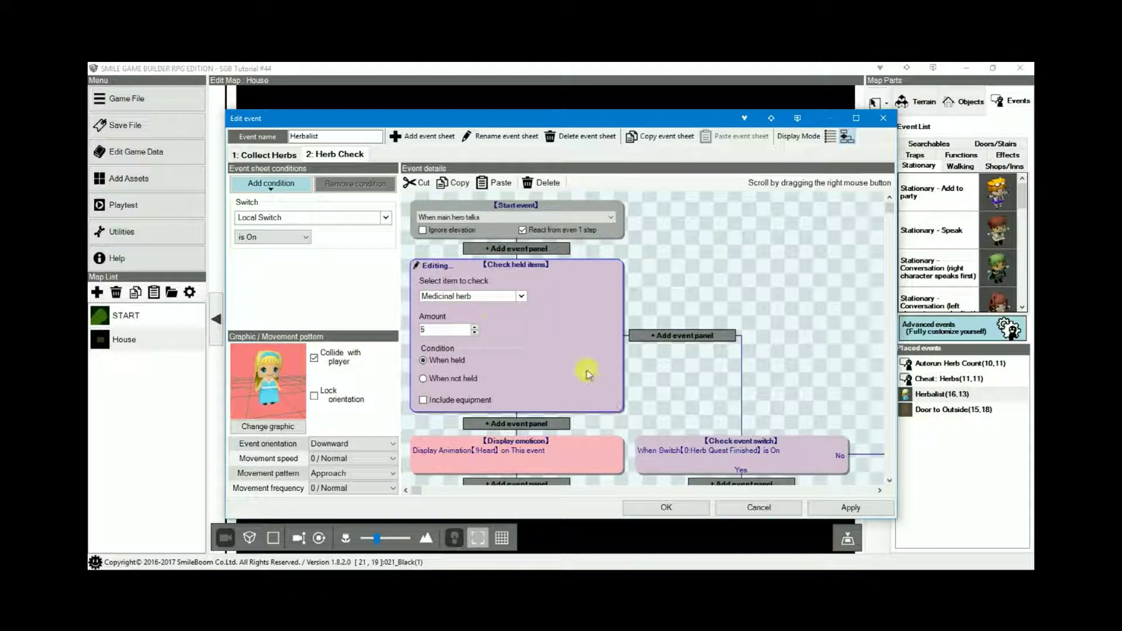
right_click_drag(638, 376, 648, 200)
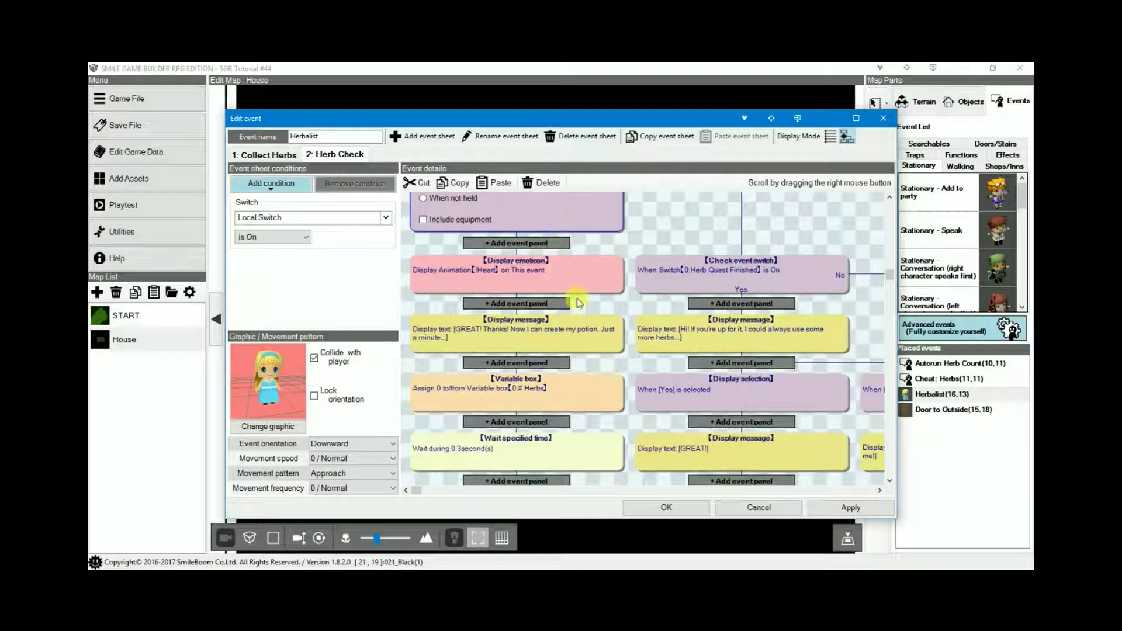
right_click_drag(615, 314, 628, 217)
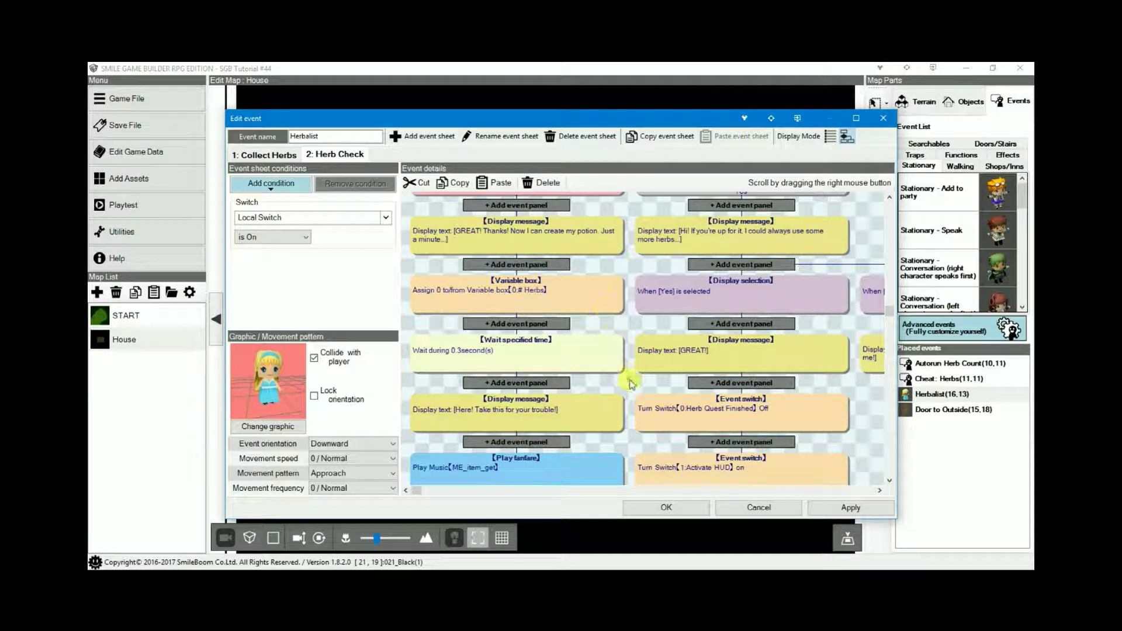
right_click_drag(631, 380, 628, 245)
scroll(627, 240, "down", 1)
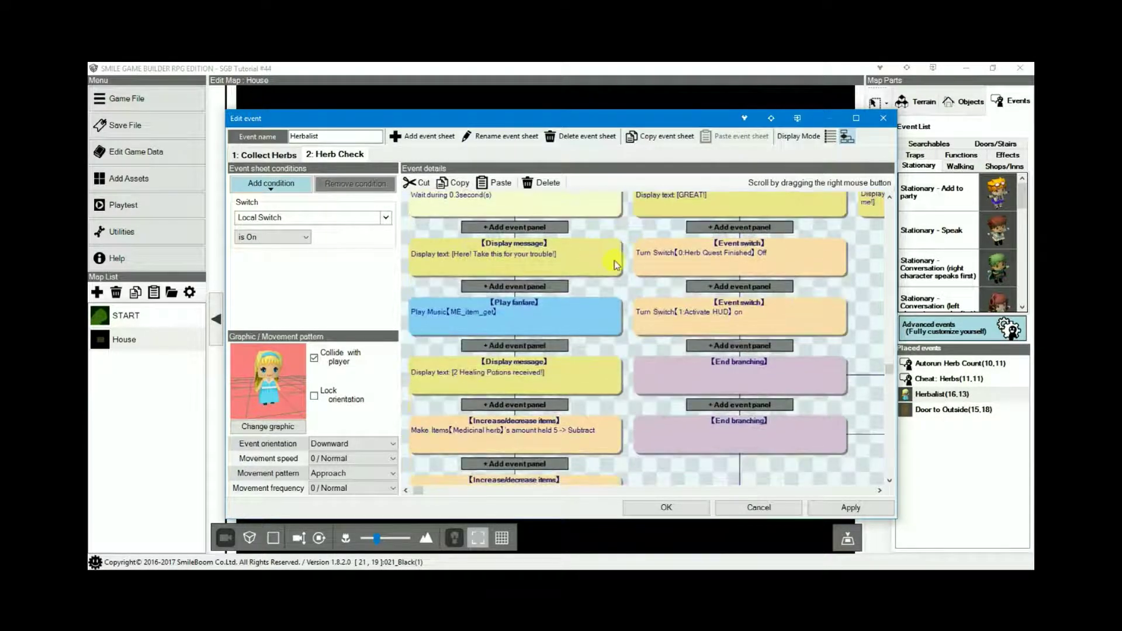
scroll(627, 269, "down", 2)
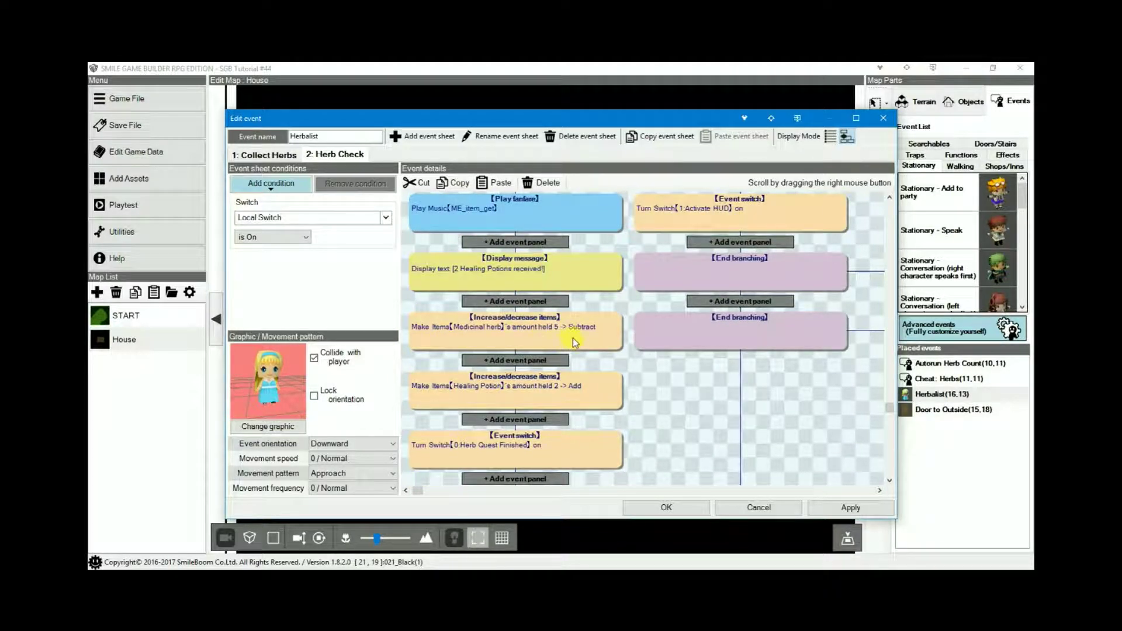
right_click_drag(636, 417, 635, 305)
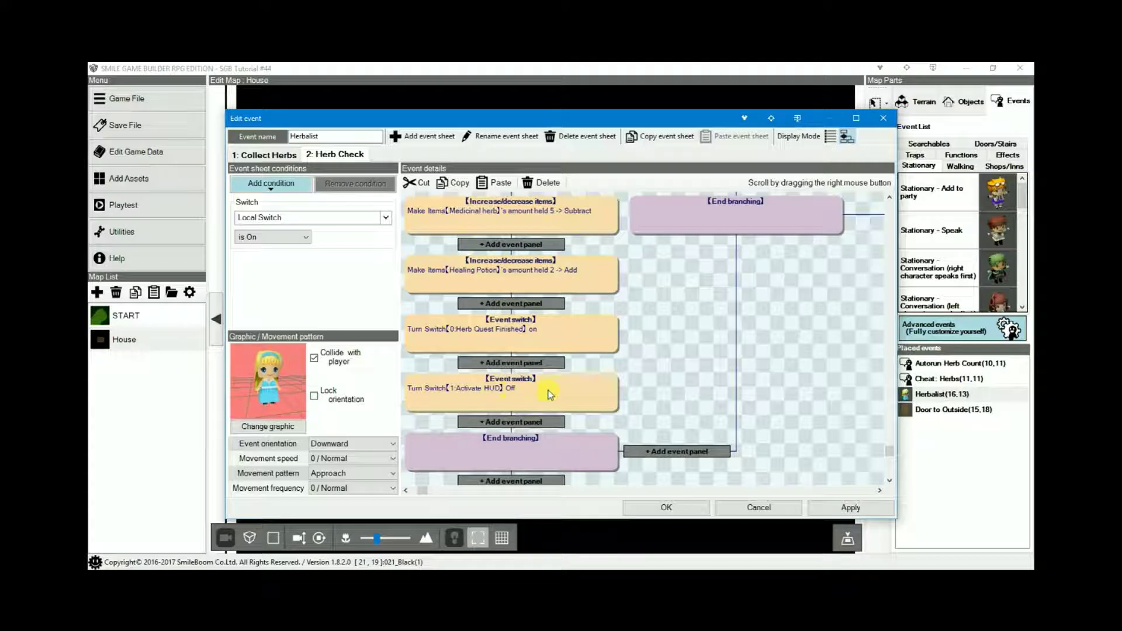
right_click_drag(668, 279, 650, 533)
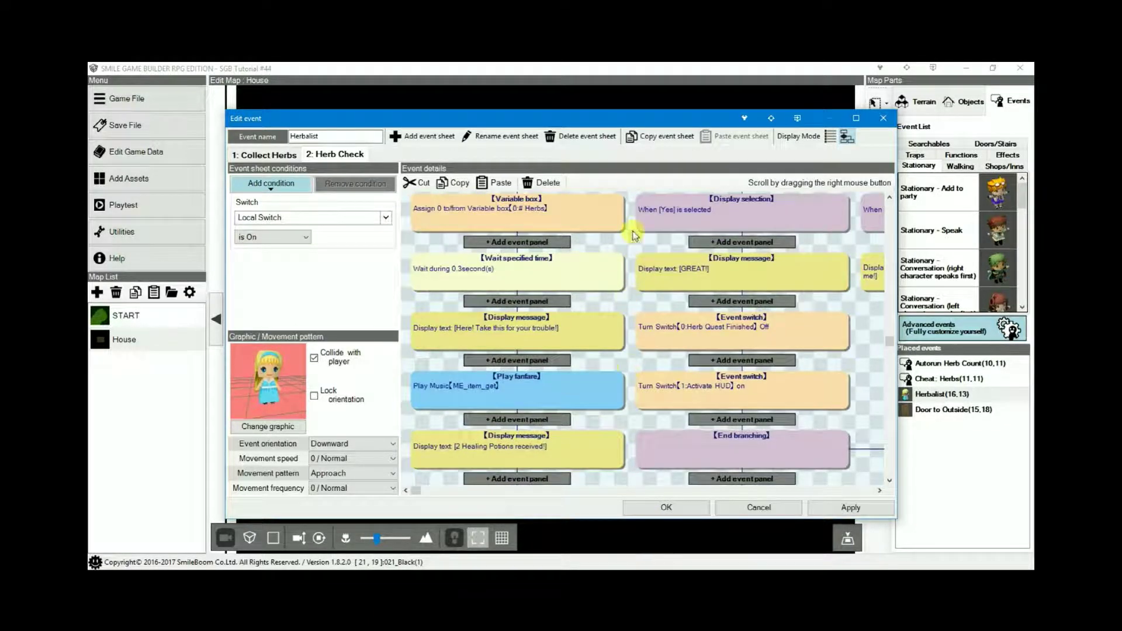
right_click_drag(638, 234, 628, 577)
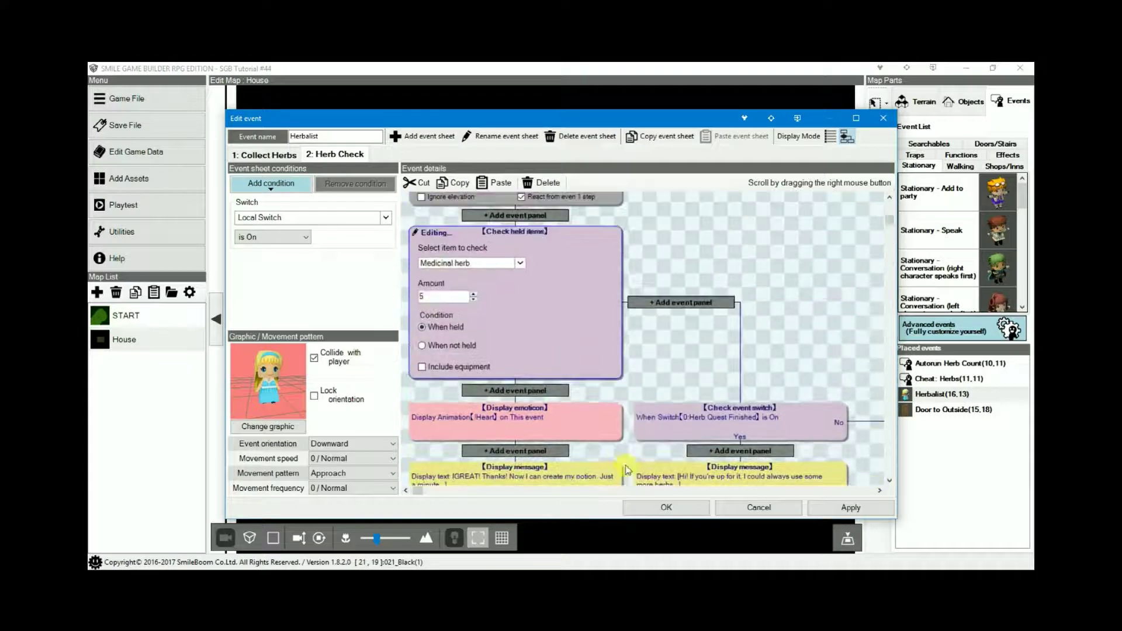
right_click_drag(648, 377, 646, 401)
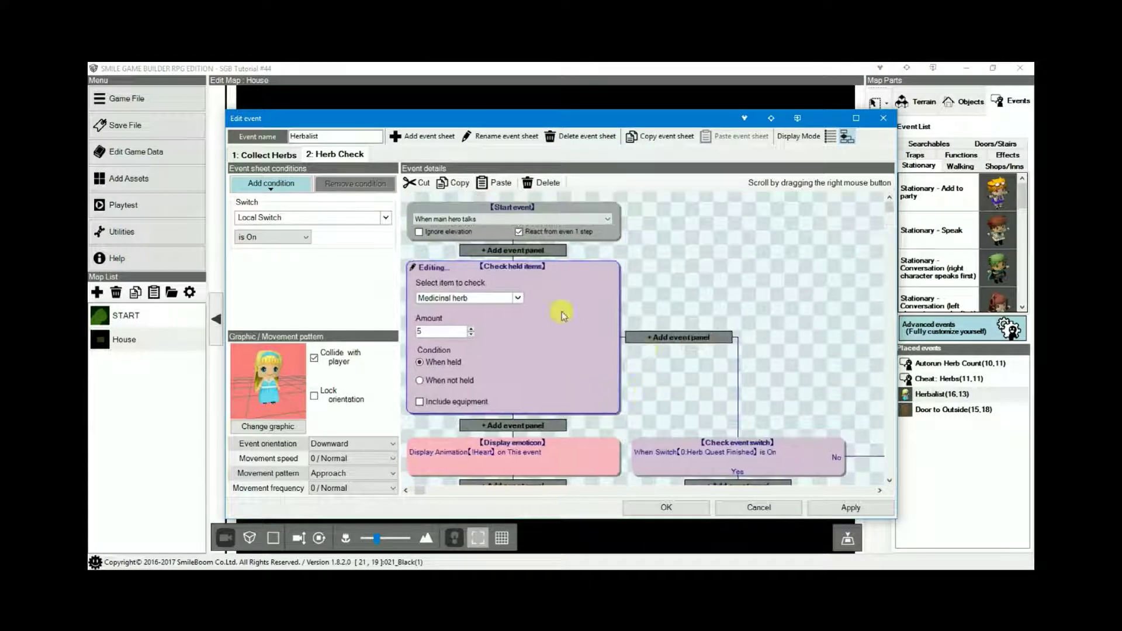
left_click(659, 281)
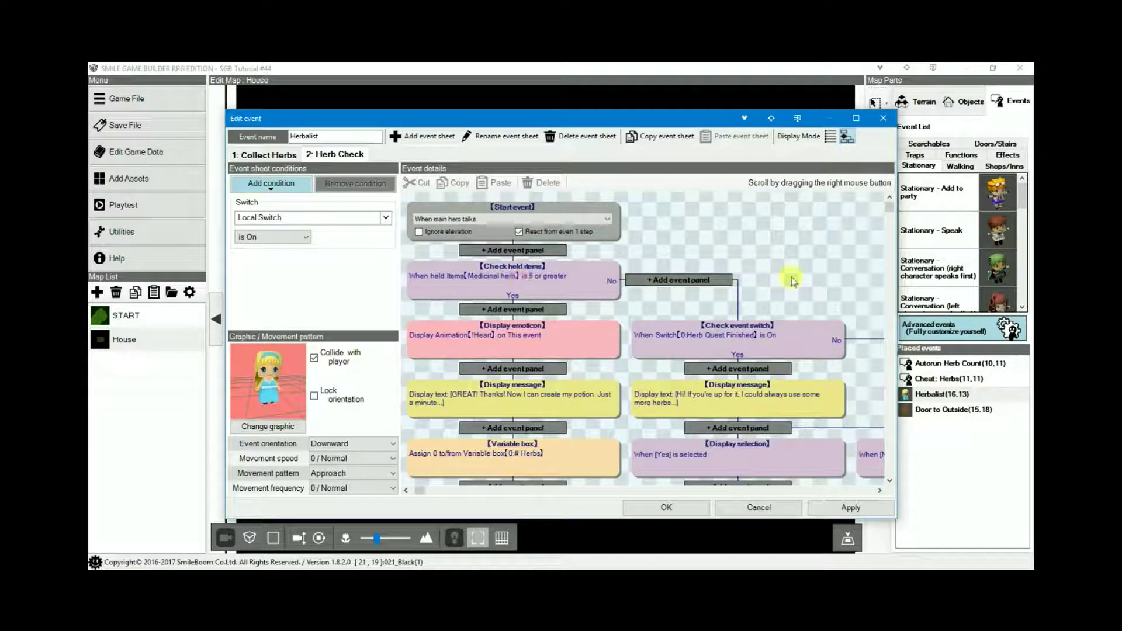
Examine the Herb Check sheet's No branch, covering the Herb Quest Finished switch check and the Yes and No selection panels.
right_click_drag(791, 282, 639, 175)
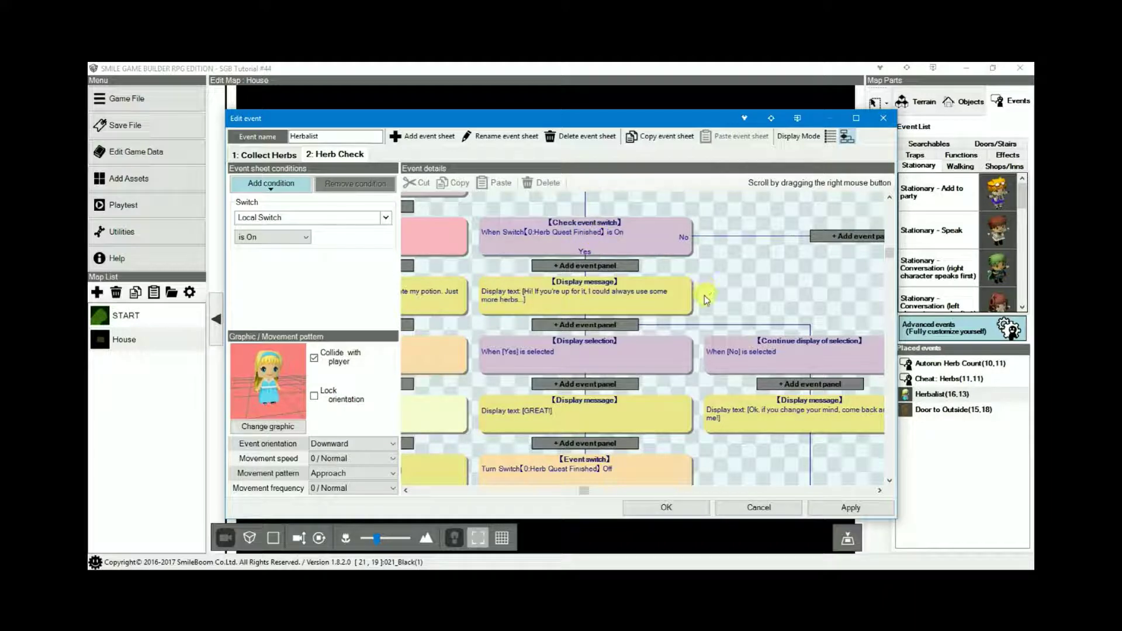
right_click_drag(706, 300, 701, 234)
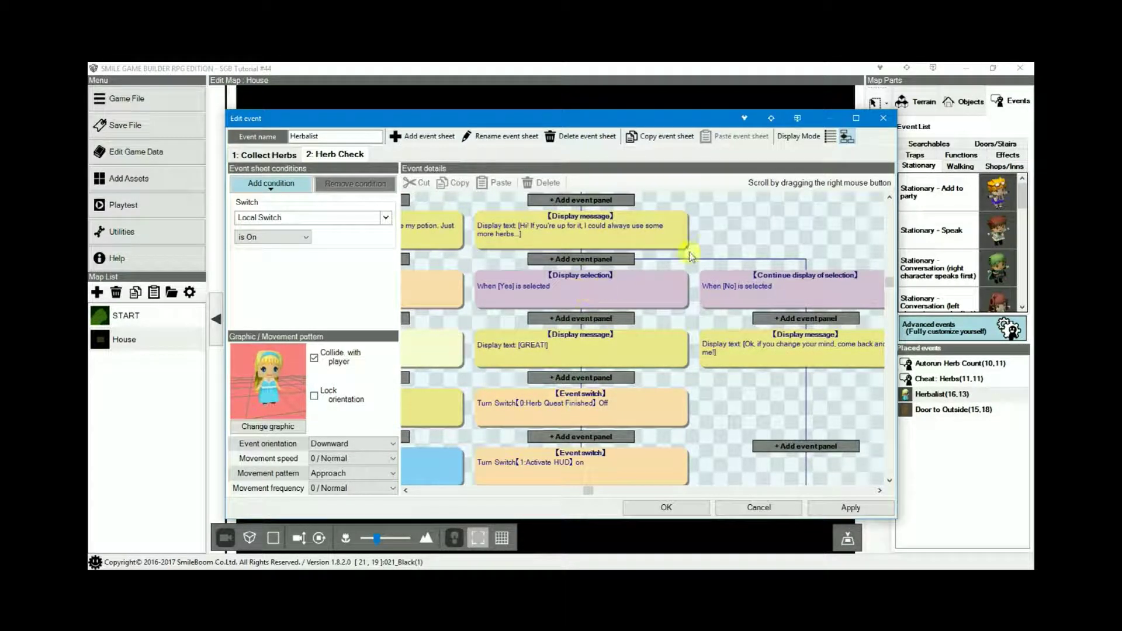
right_click_drag(719, 228, 688, 212)
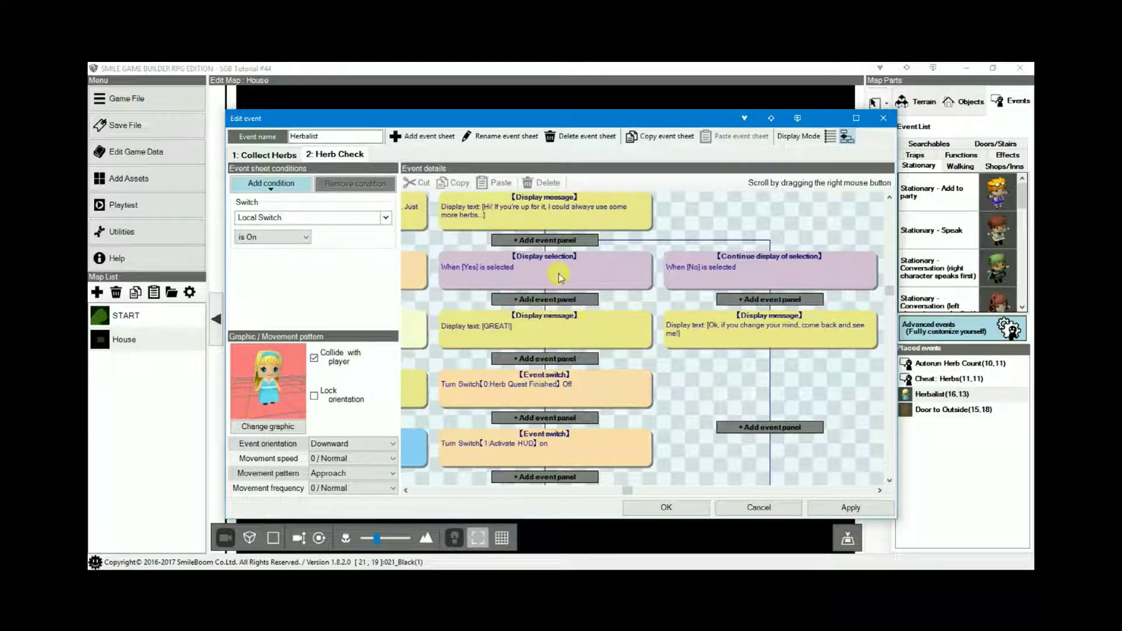
scroll(631, 292, "down", 2)
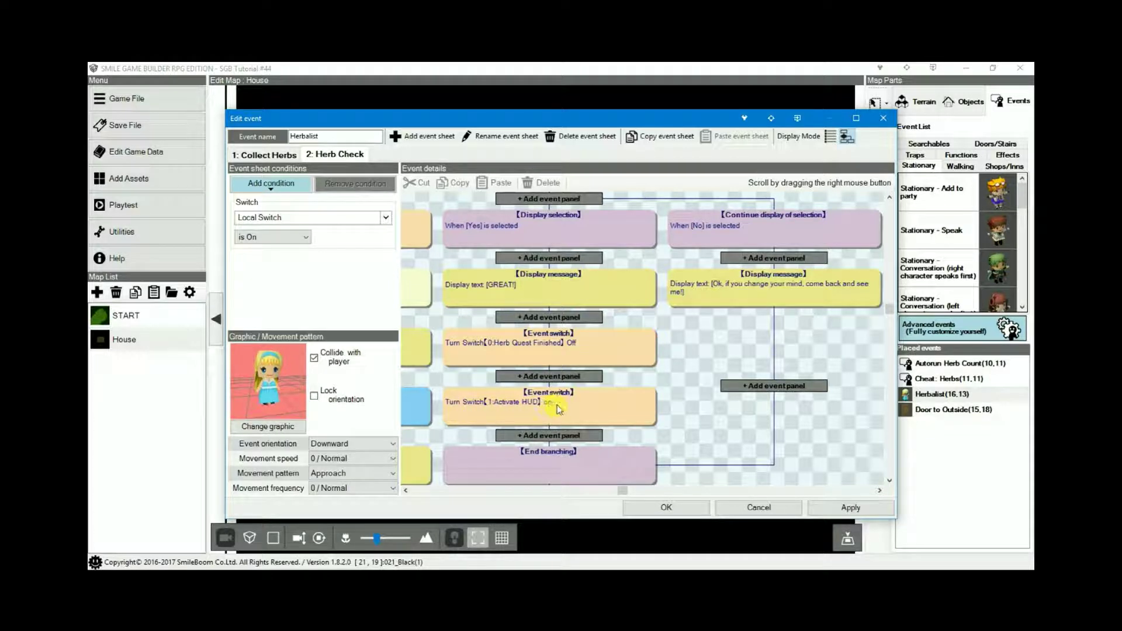
right_click_drag(660, 363, 593, 399)
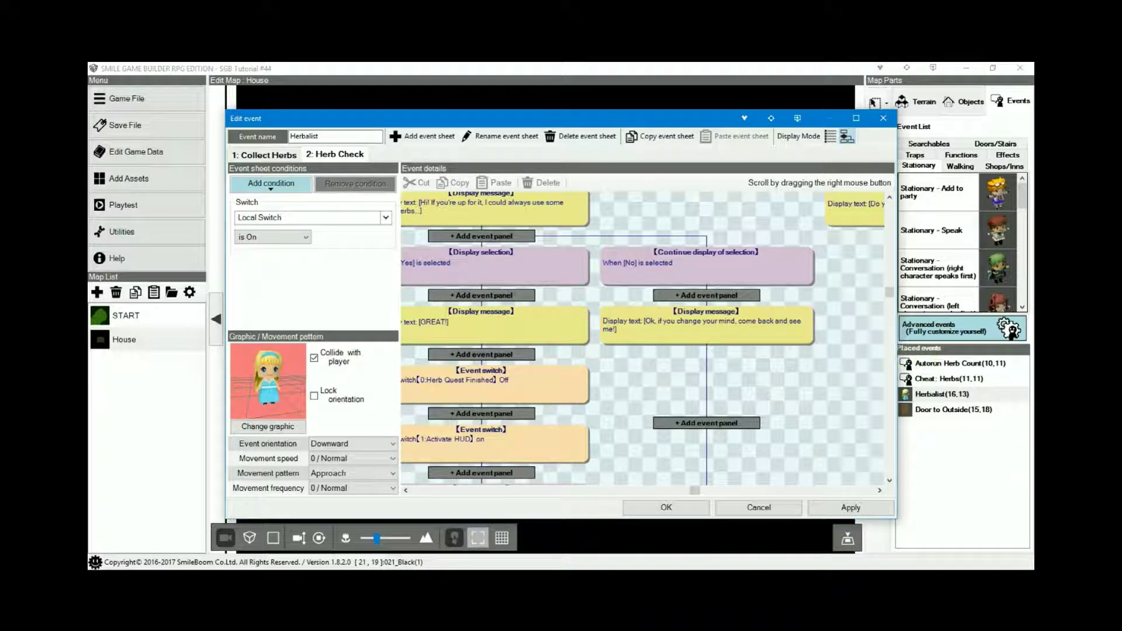
right_click_drag(636, 250, 602, 241)
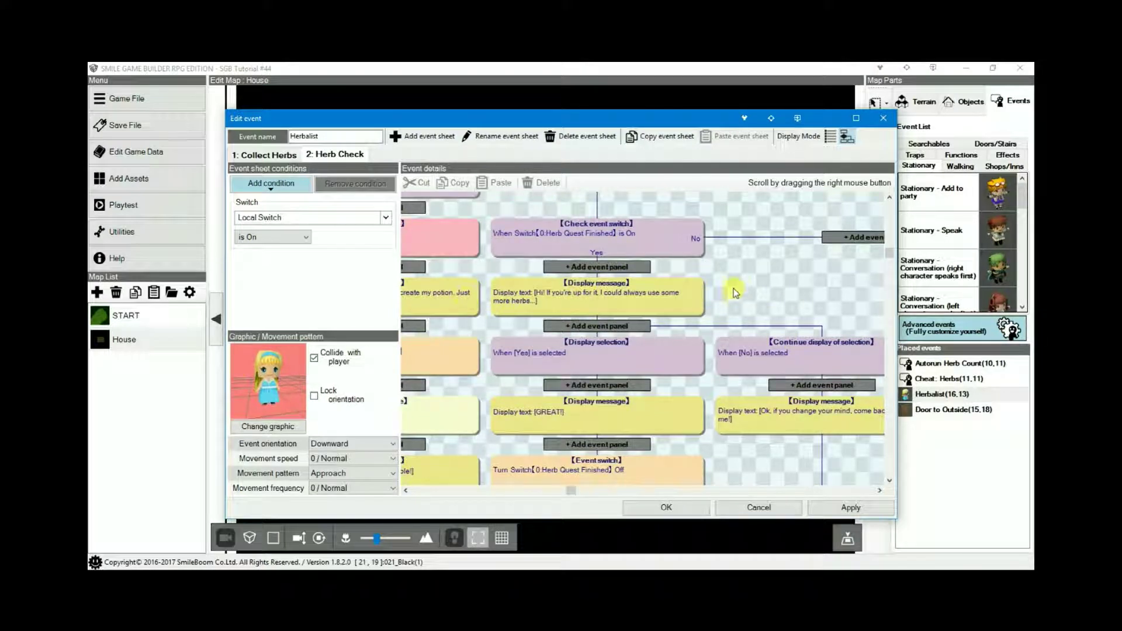
right_click_drag(734, 283, 735, 273)
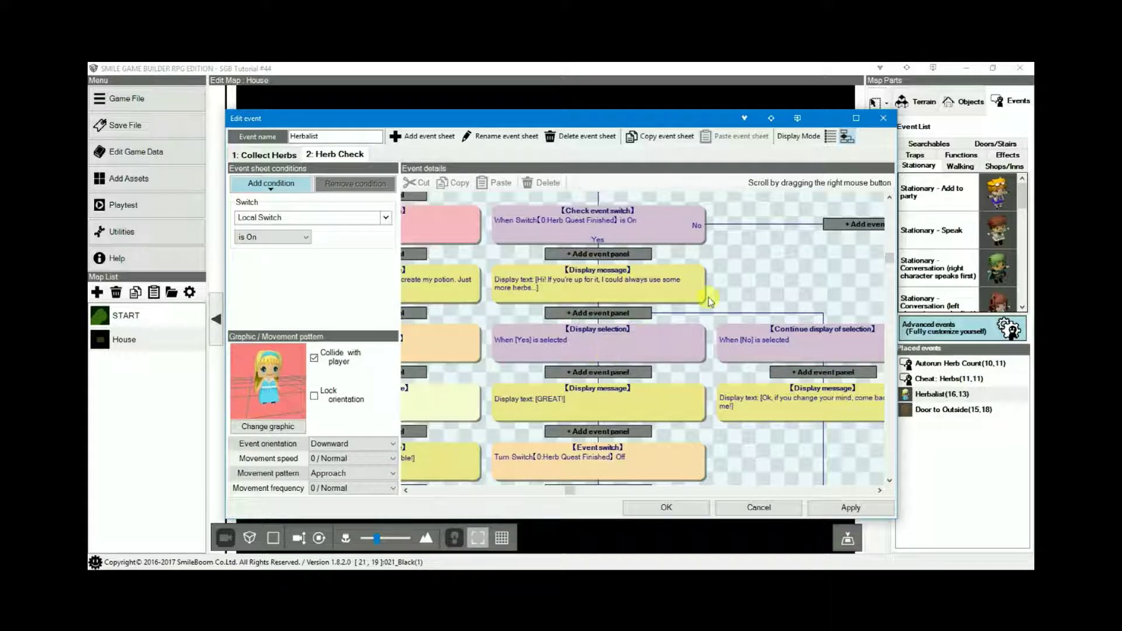
Try adding the line "Good! You've collected \Variable[0] out of 5." to the "Do you have the herbs yet?" message, discarding the Herbalist event's edits.
right_click_drag(745, 237, 692, 286)
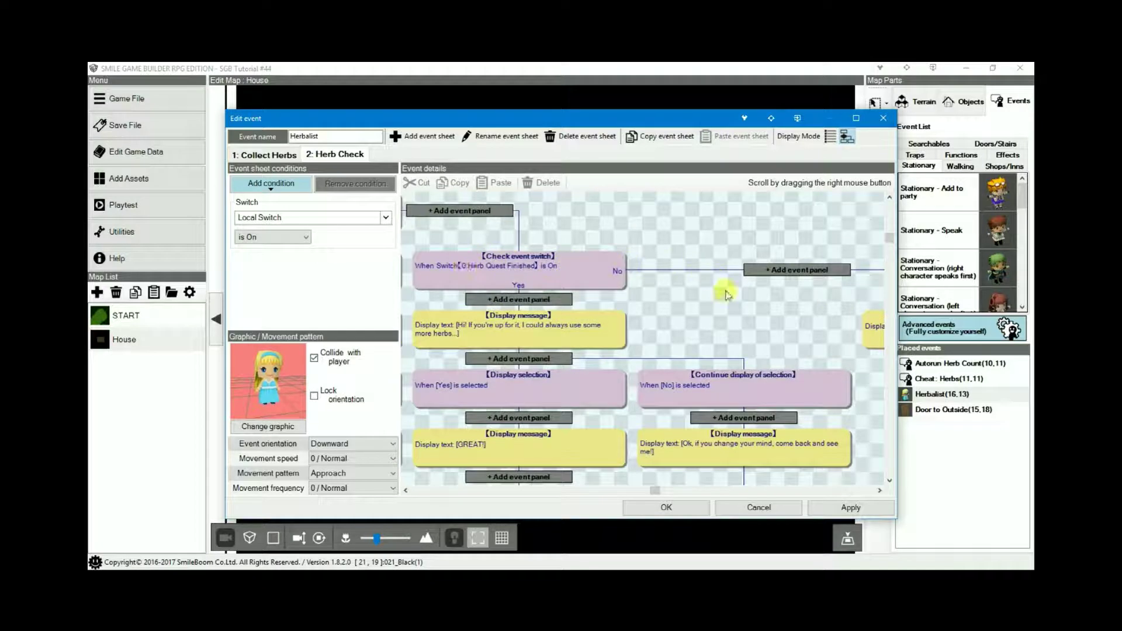
right_click_drag(791, 296, 493, 259)
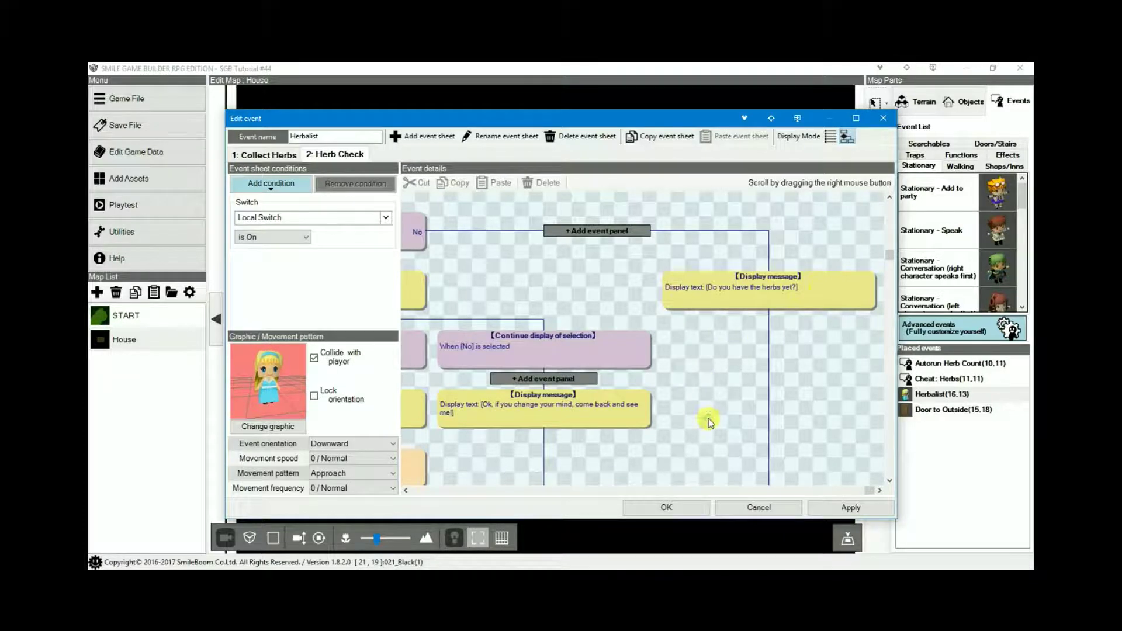
right_click_drag(708, 419, 706, 381)
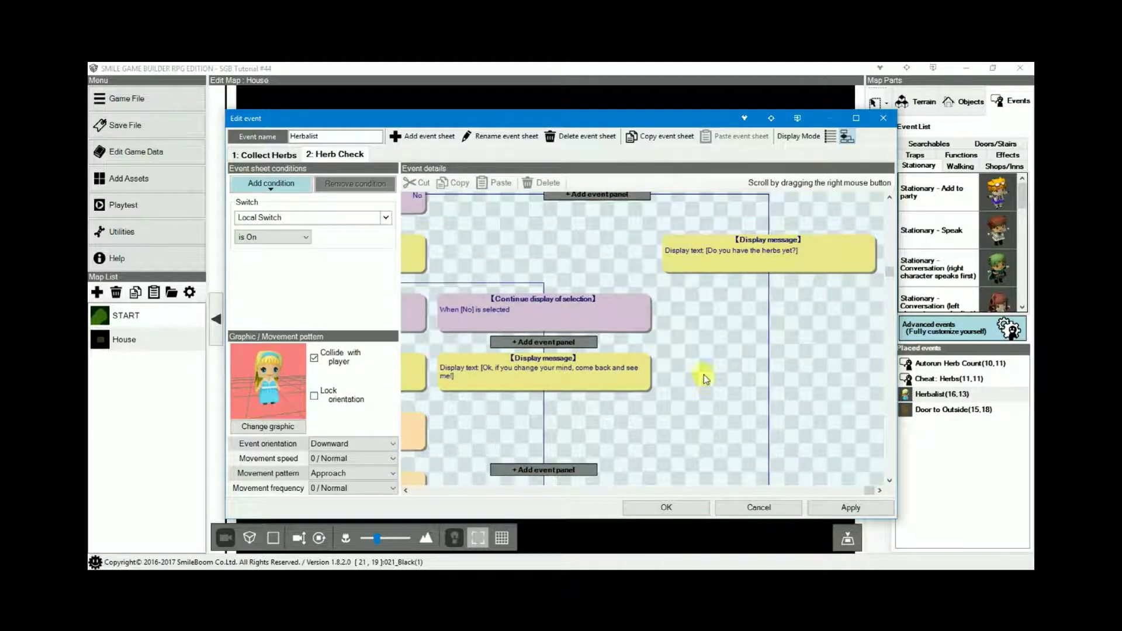
left_click(788, 261)
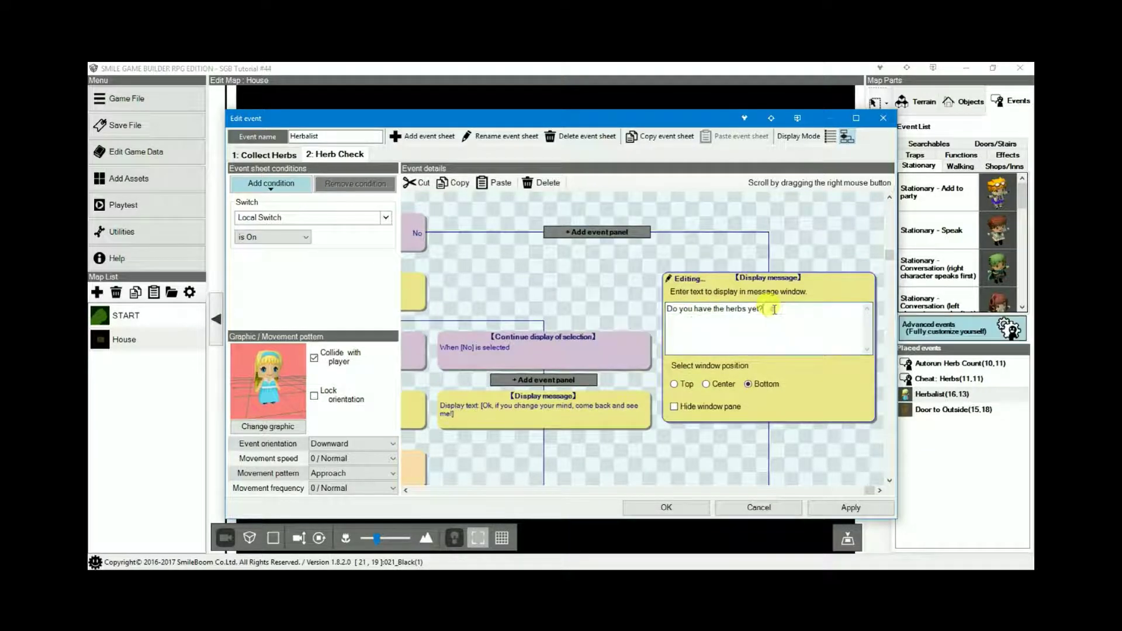
key("Return")
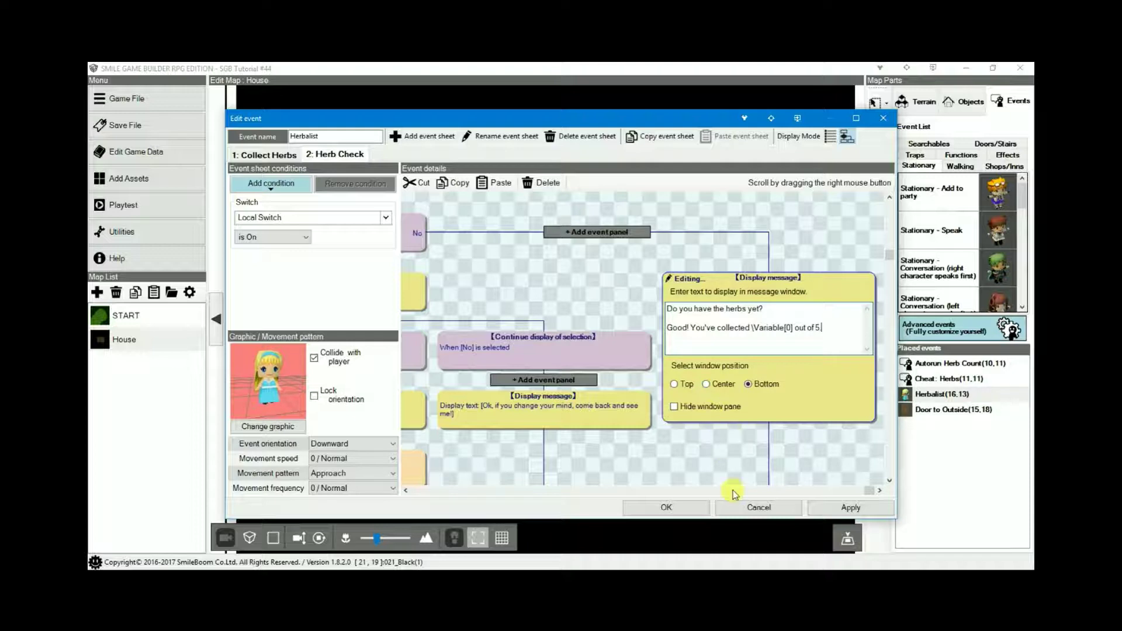
left_click(759, 508)
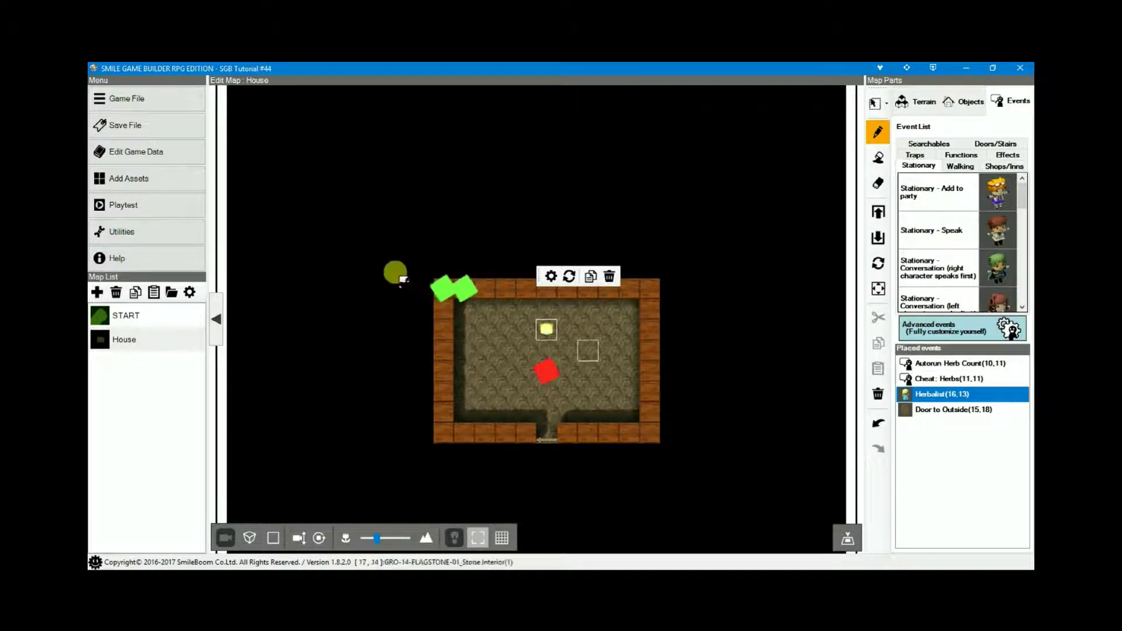
Launch a playtest of the game and place its Debug window beside the game window.
left_click(135, 207)
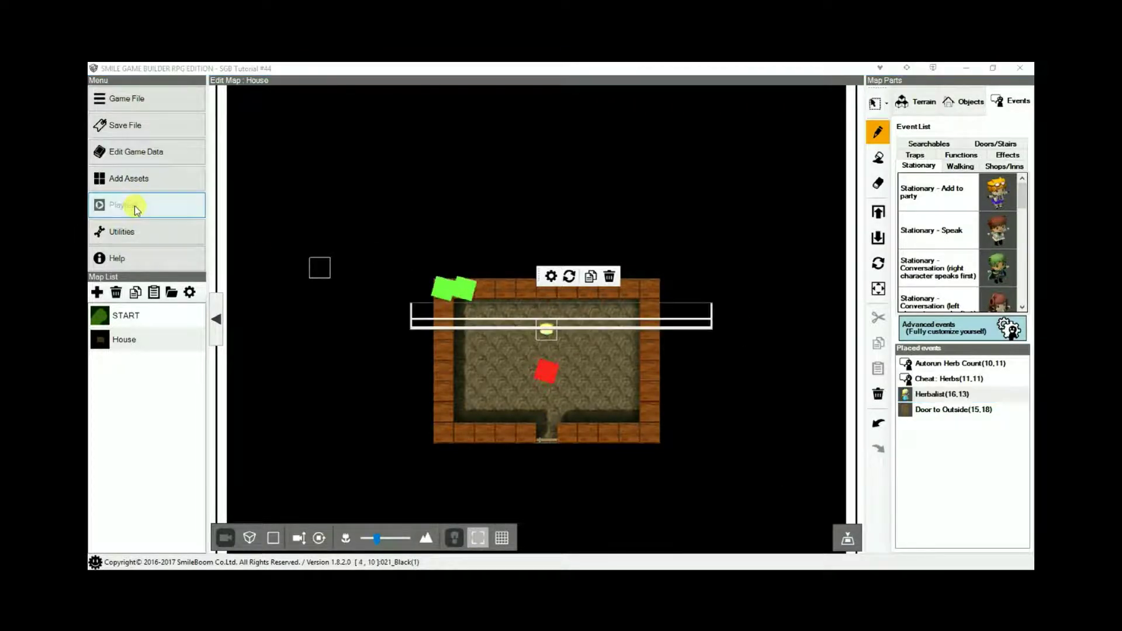
left_click_drag(466, 179, 456, 181)
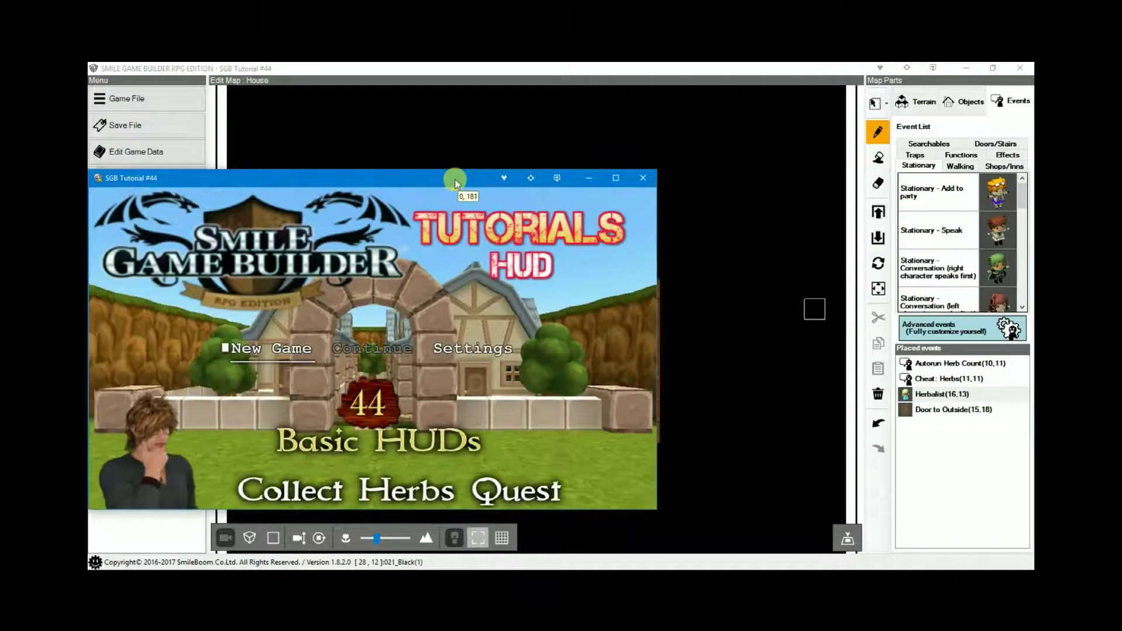
key("F5")
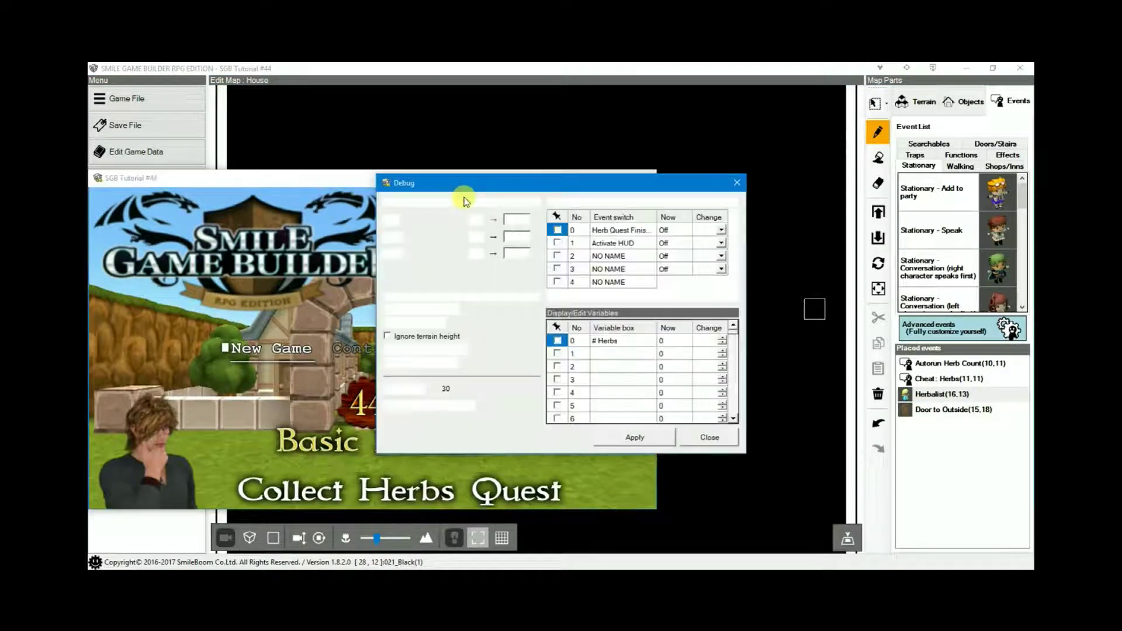
left_click_drag(533, 182, 817, 188)
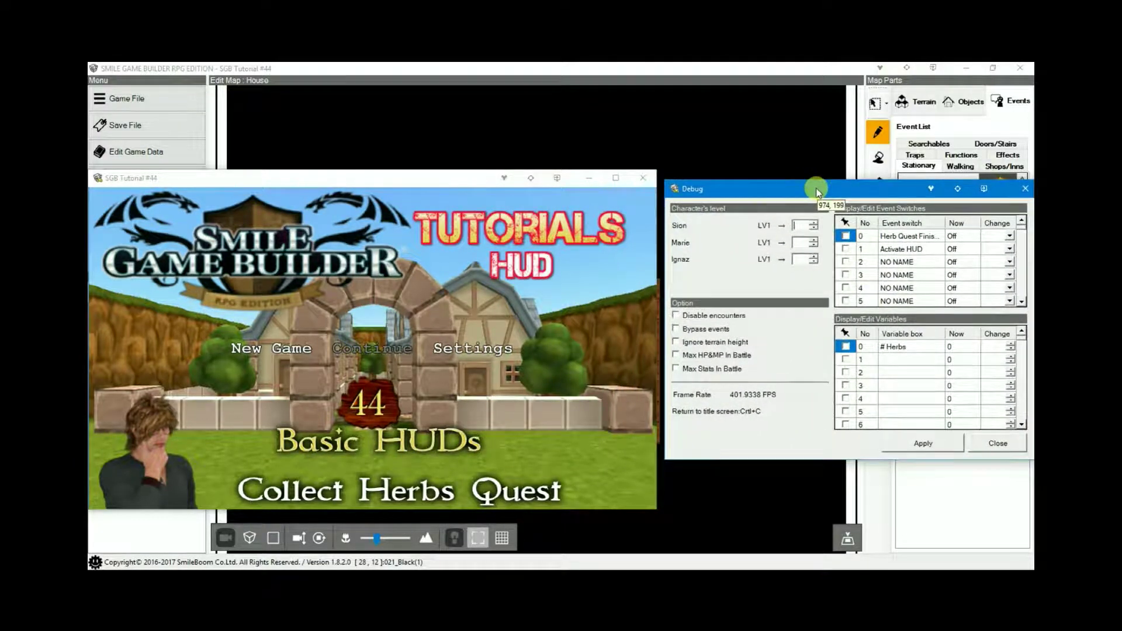
Start a new game in the playtest, talk to the Herbalist and accept the request to collect 5 herbs.
left_click(422, 178)
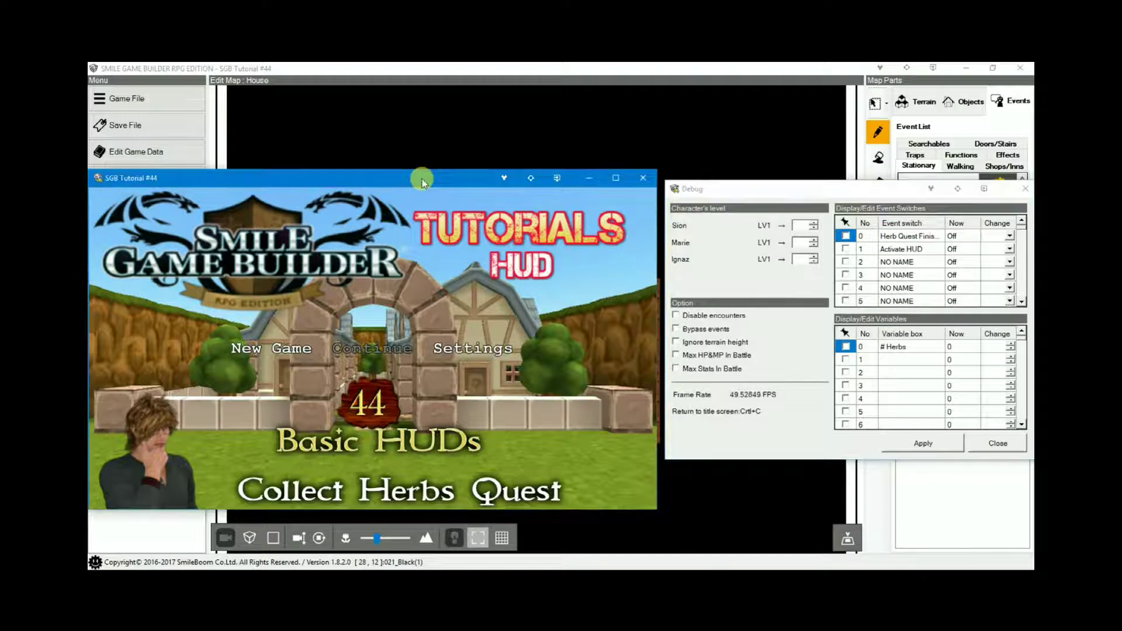
key("Return")
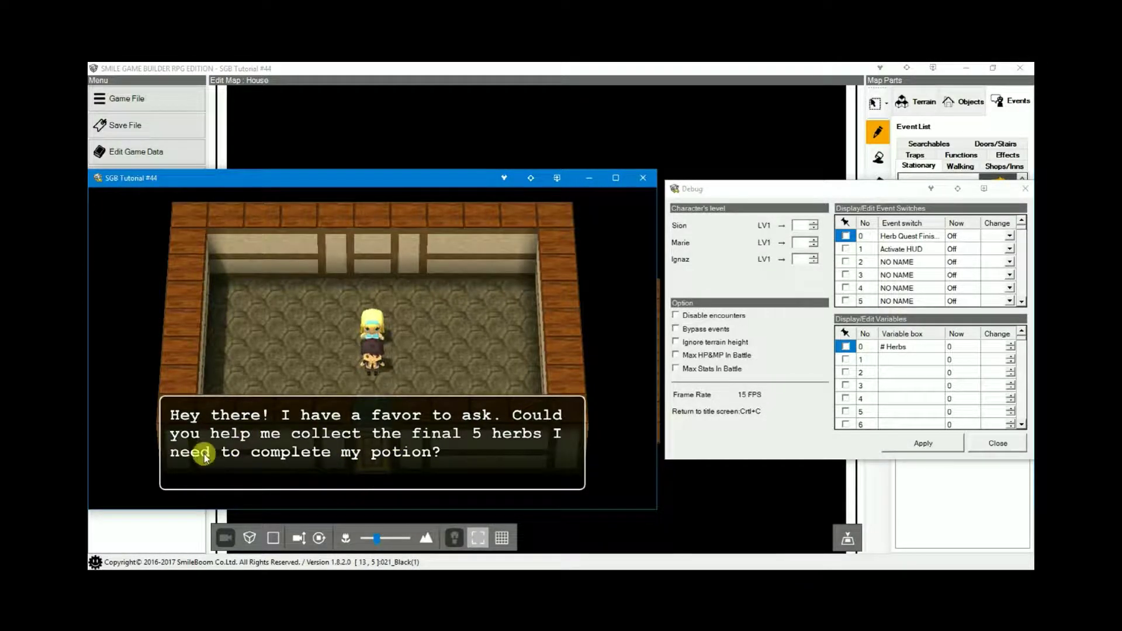
left_click(475, 438)
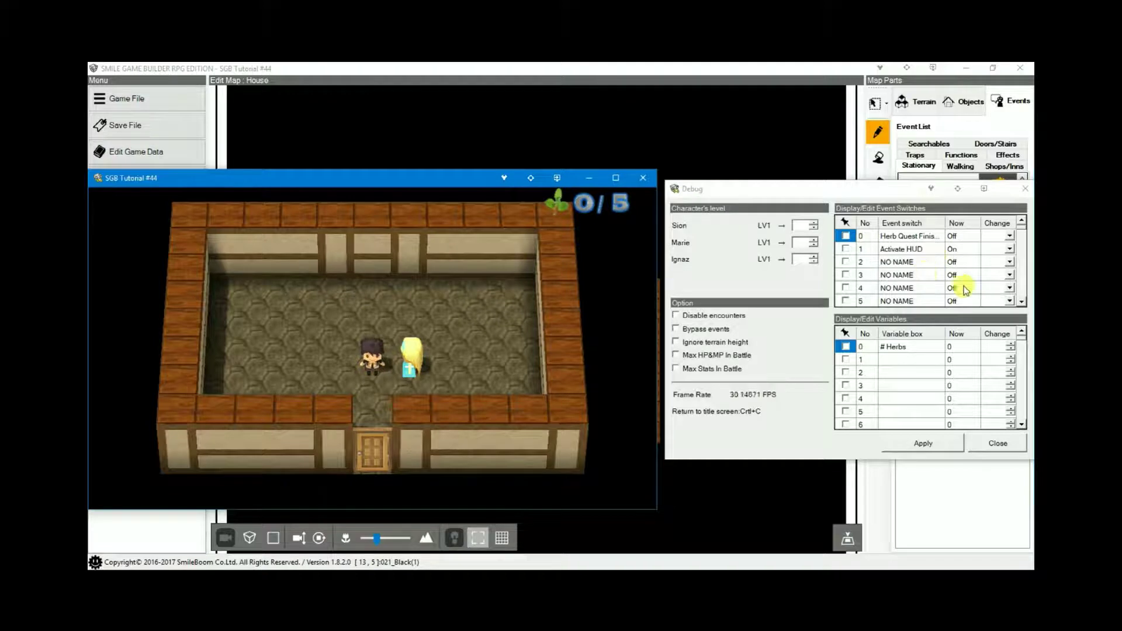
Apply a # Herbs variable value of 2 in the Debug window, followed by a value of 5.
left_click(1003, 349)
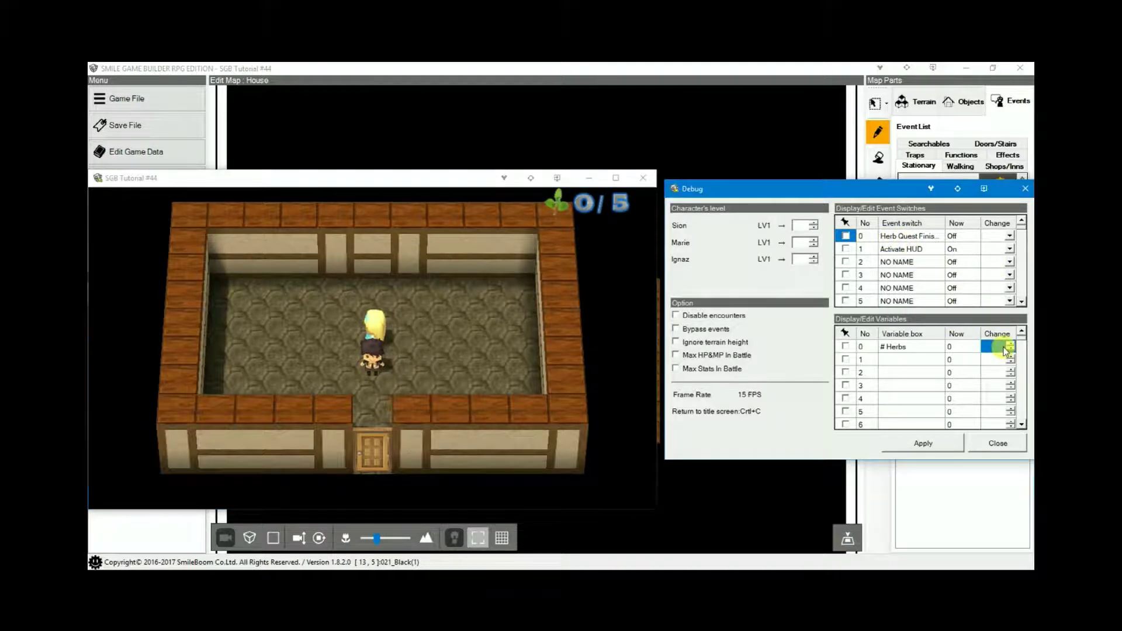
left_click(1011, 344)
left_click(1011, 345)
left_click(1011, 345)
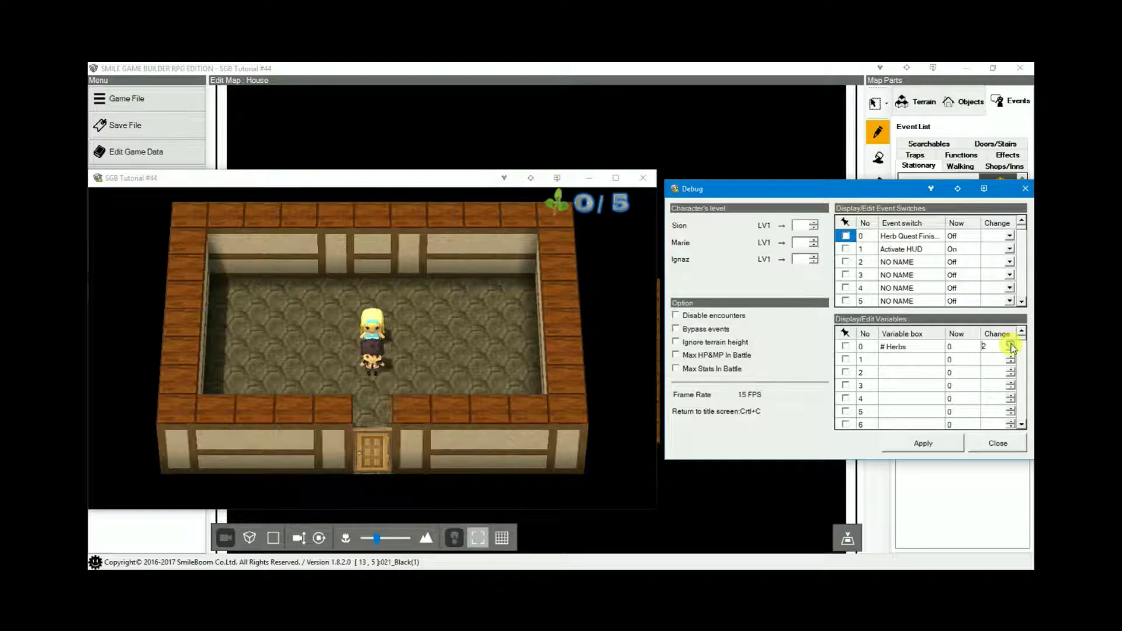
left_click(923, 444)
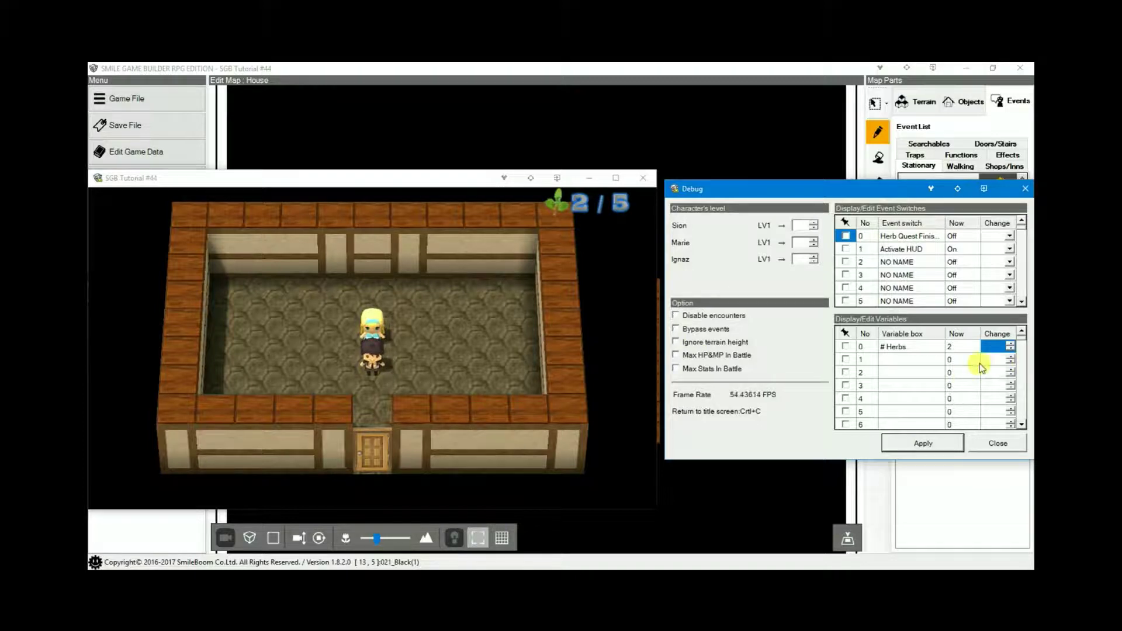
left_click(1002, 346)
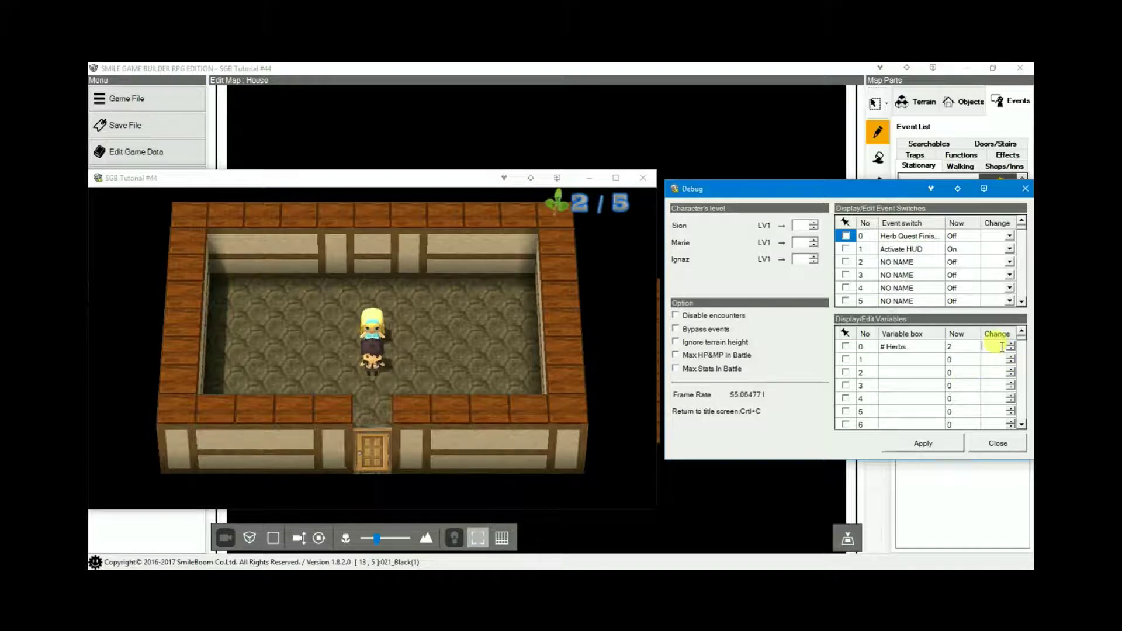
left_click(923, 446)
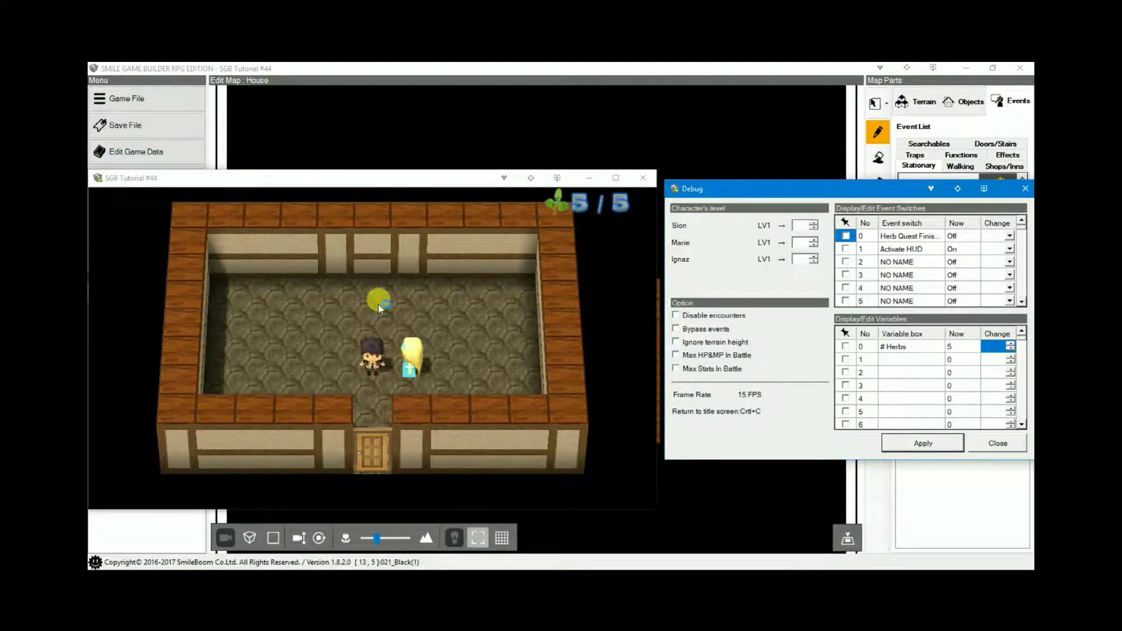
Talk to the Herbalist to turn in the herbs, receive the potion reward and start a new conversation.
left_click(373, 182)
key("Up")
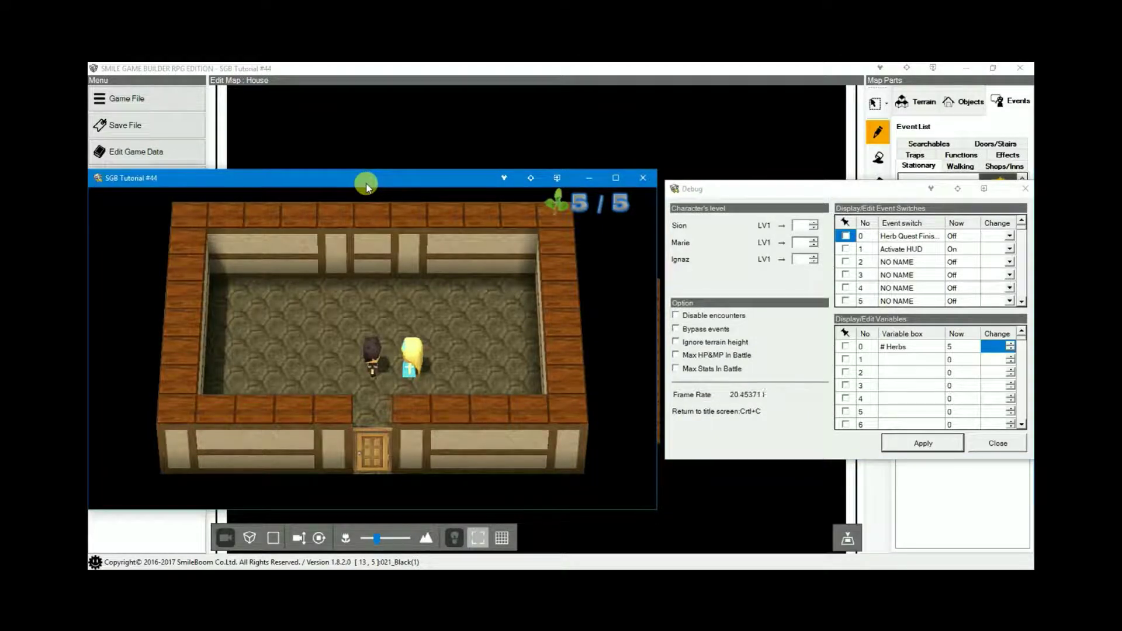
key("Up")
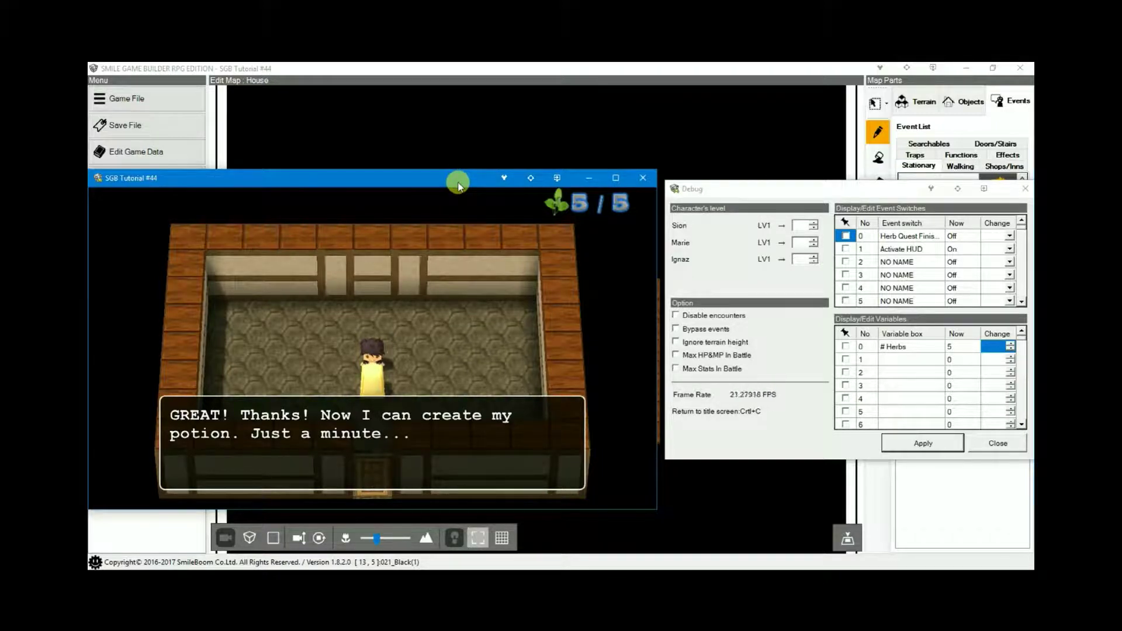
key("Return")
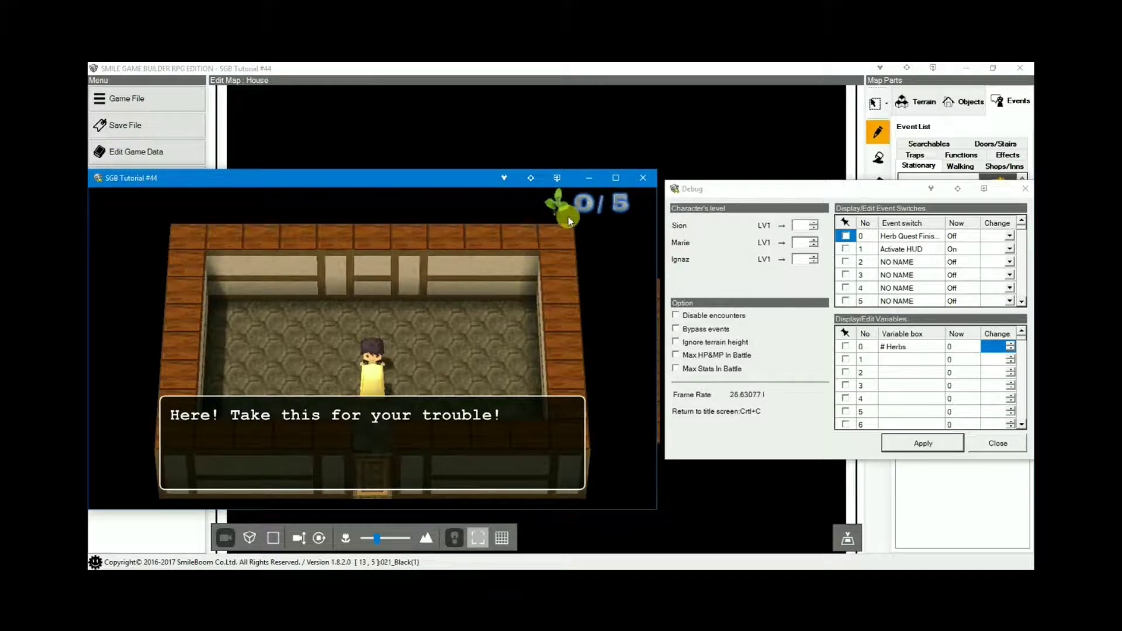
left_click(485, 304)
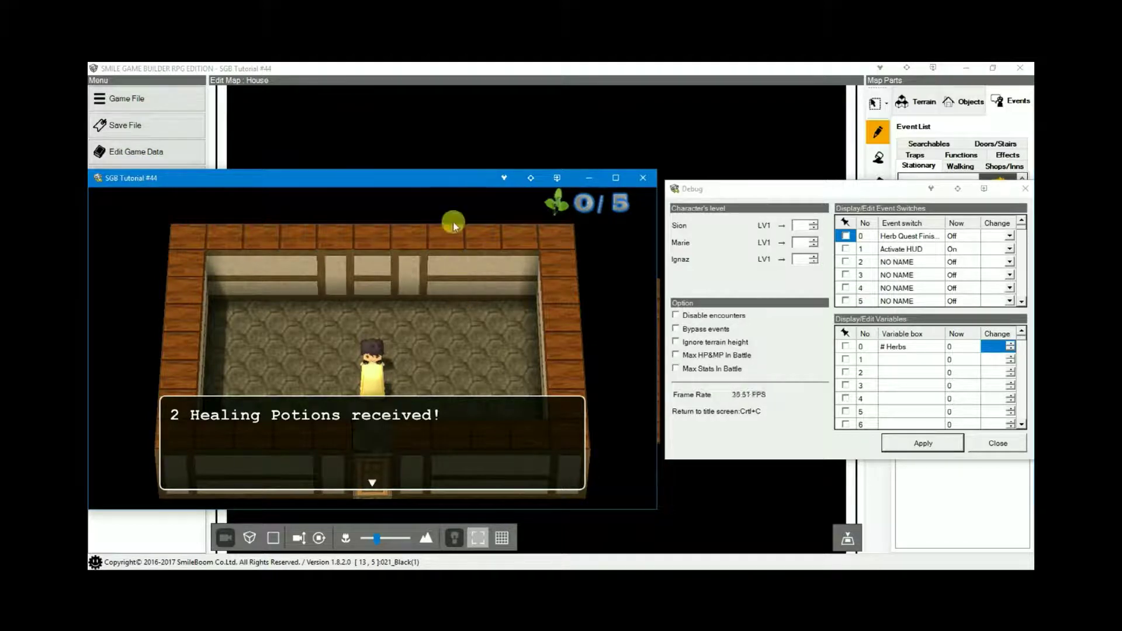
key("Return")
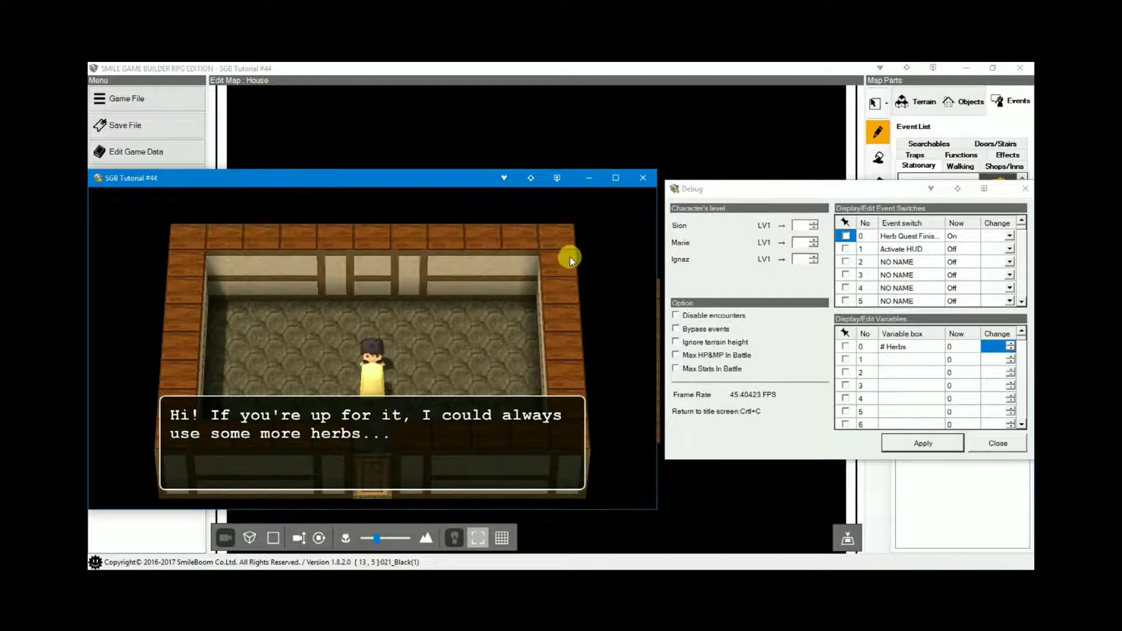
Answer Yes to the Herbalist's offer to gather more herbs, finish the dialogue and close the playtest.
left_click(569, 257)
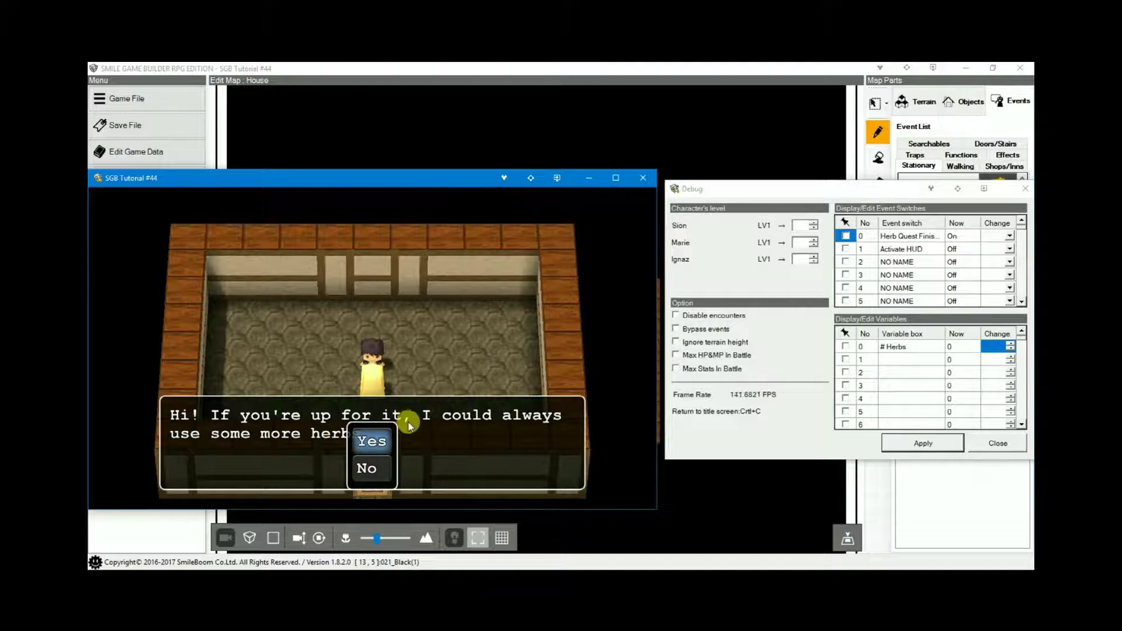
key("Down")
key("Up")
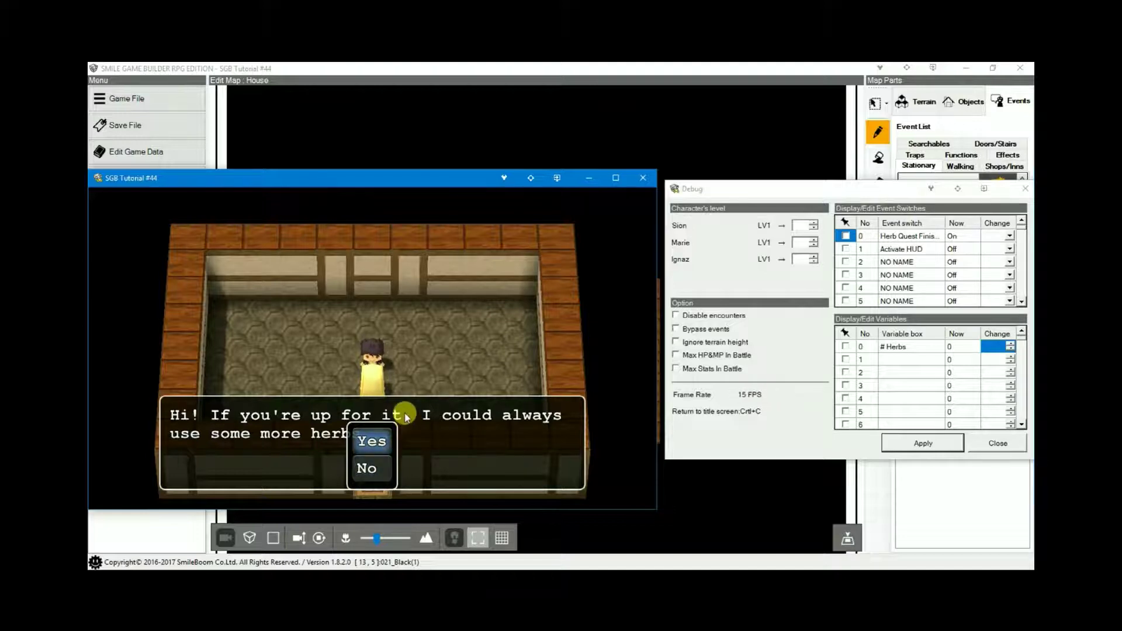
key("Return")
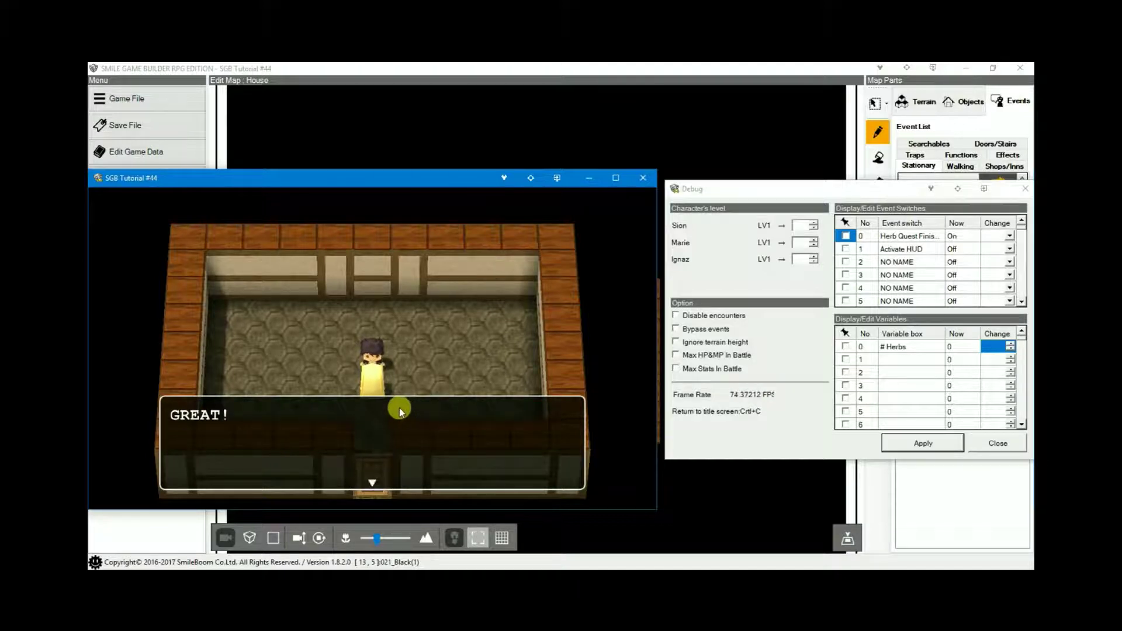
key("Return")
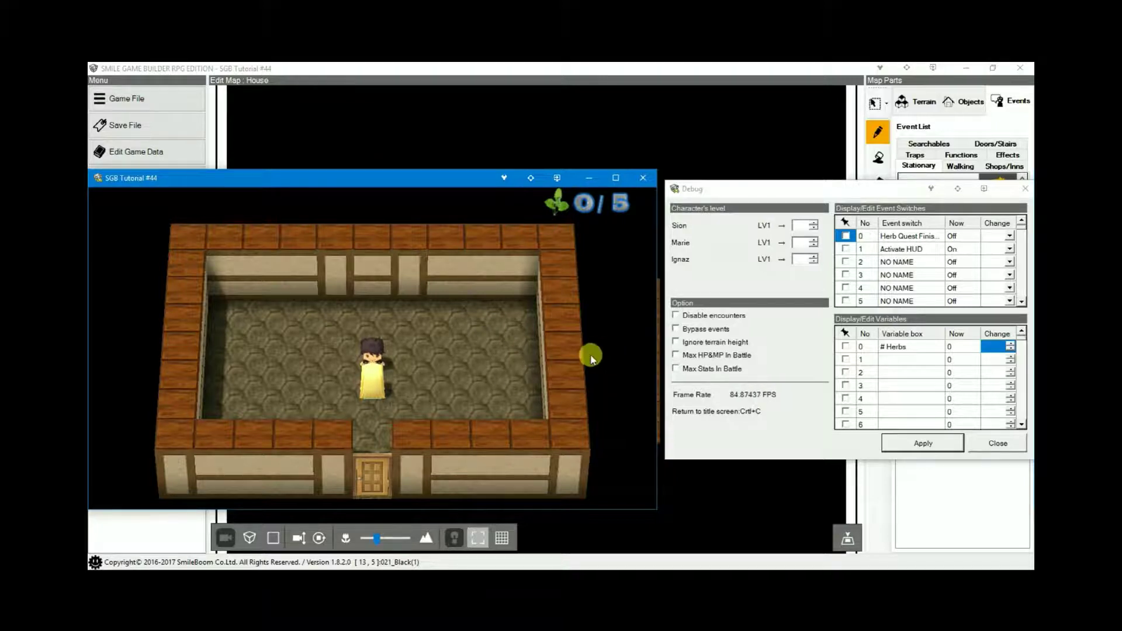
left_click(643, 179)
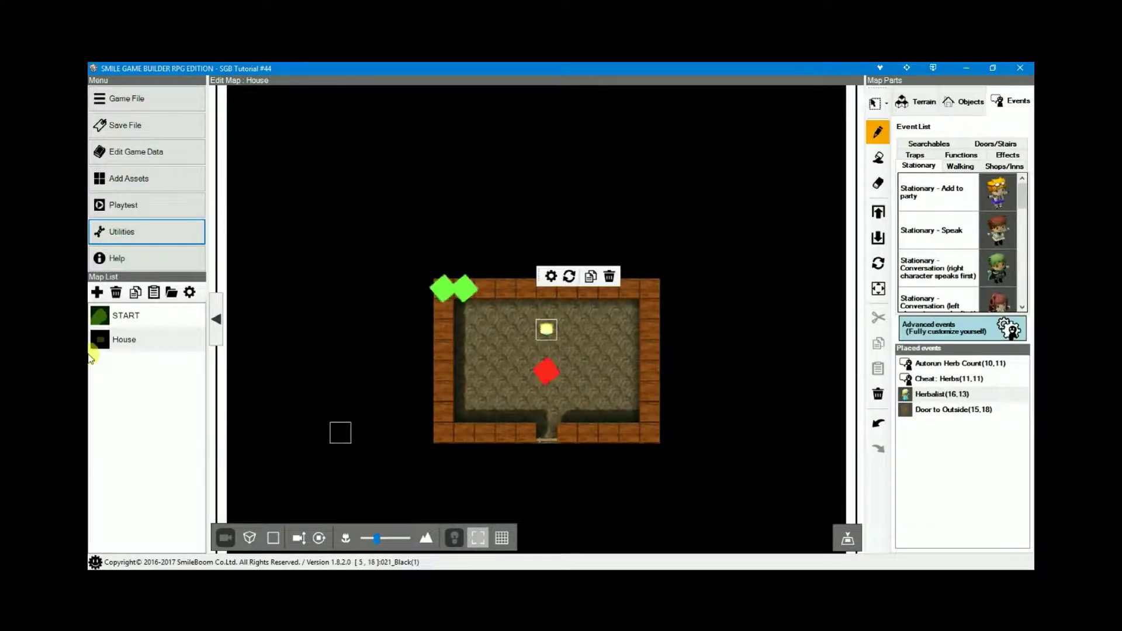
Open the START map and examine the Show HUD sheet of the Autorun Herb Count_2 event, closing it without changes.
left_click(125, 316)
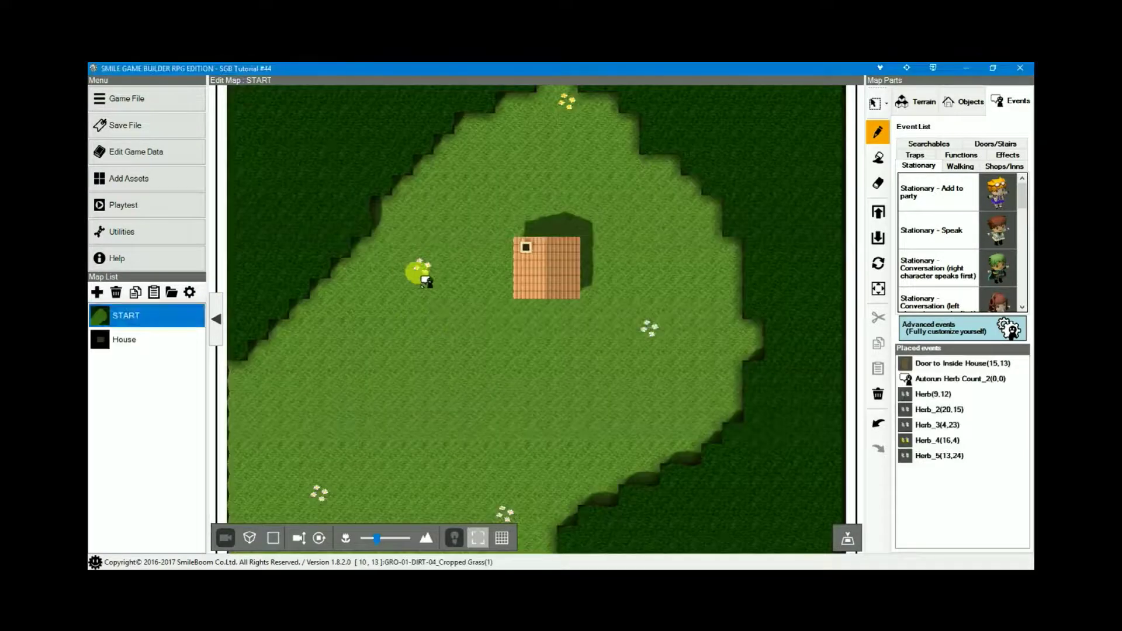
left_click(935, 379)
left_click(548, 333)
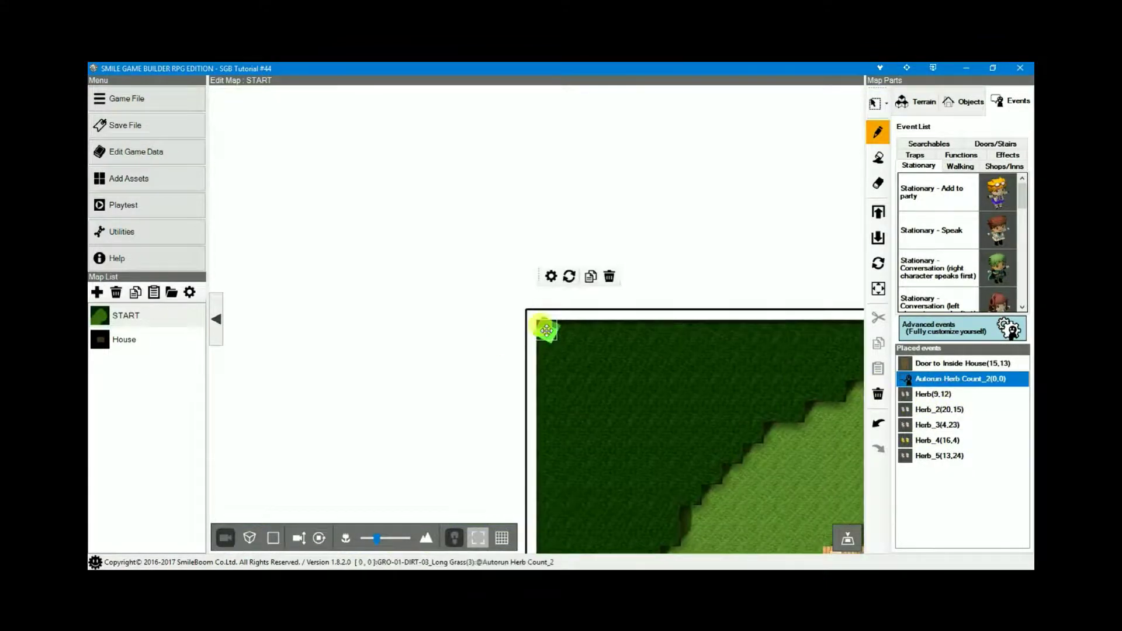
right_click(548, 335)
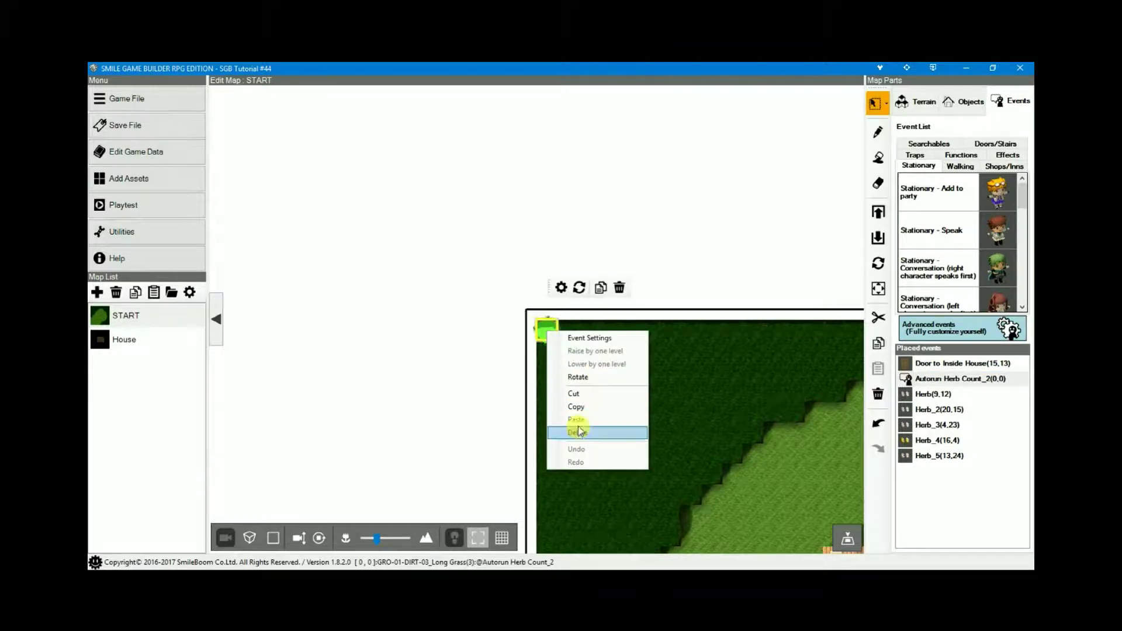
left_click(548, 327)
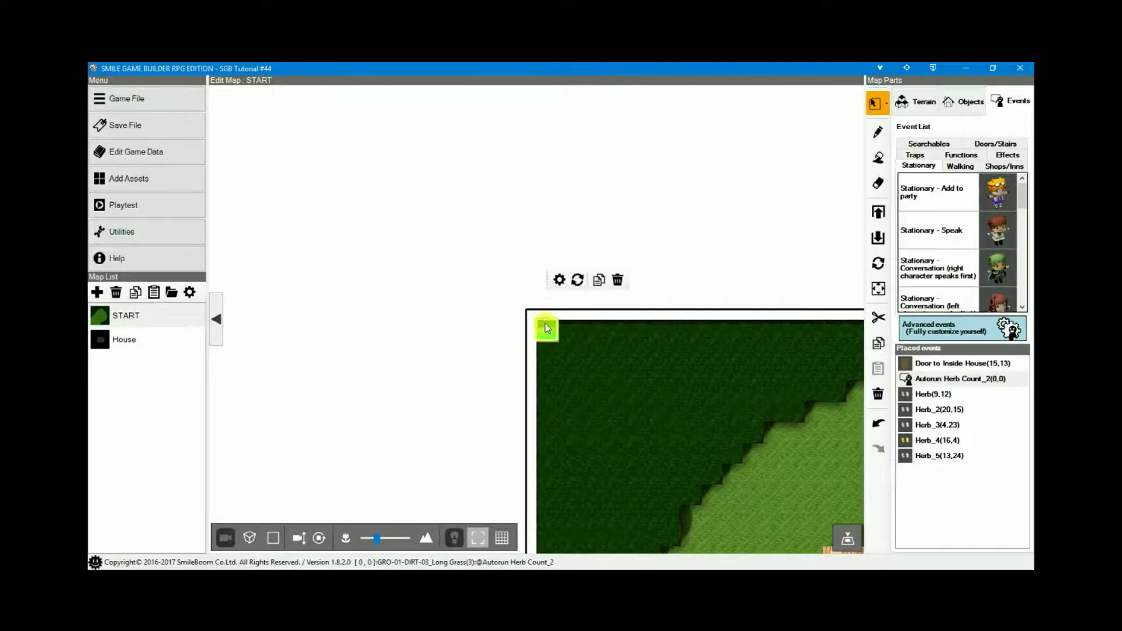
double_click(548, 328)
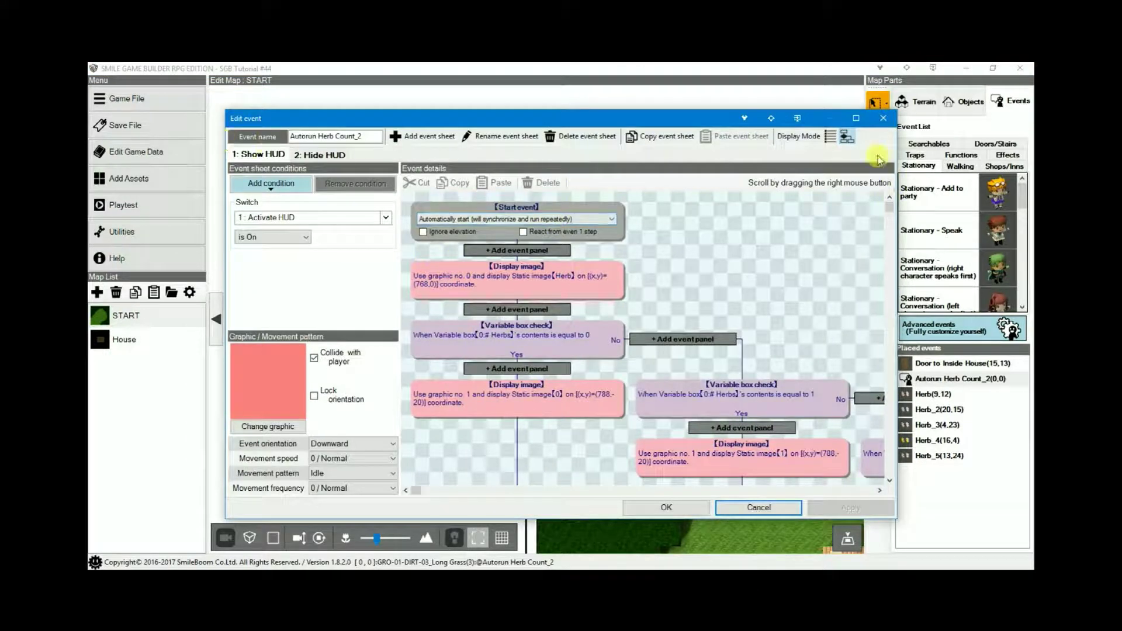
left_click(883, 119)
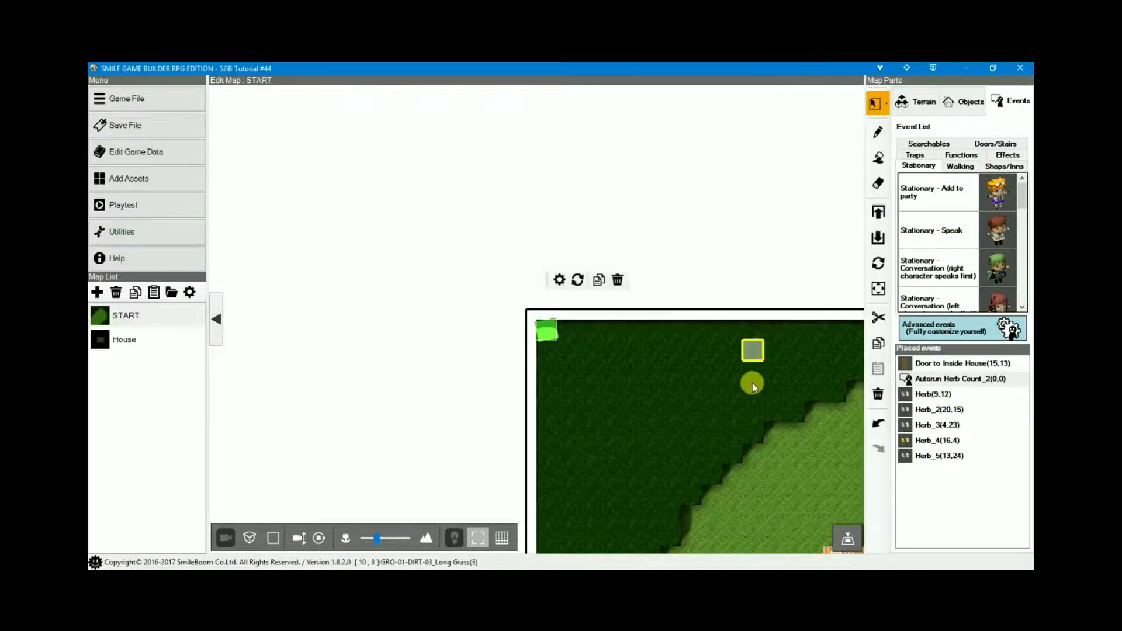
right_click_drag(831, 455, 734, 372)
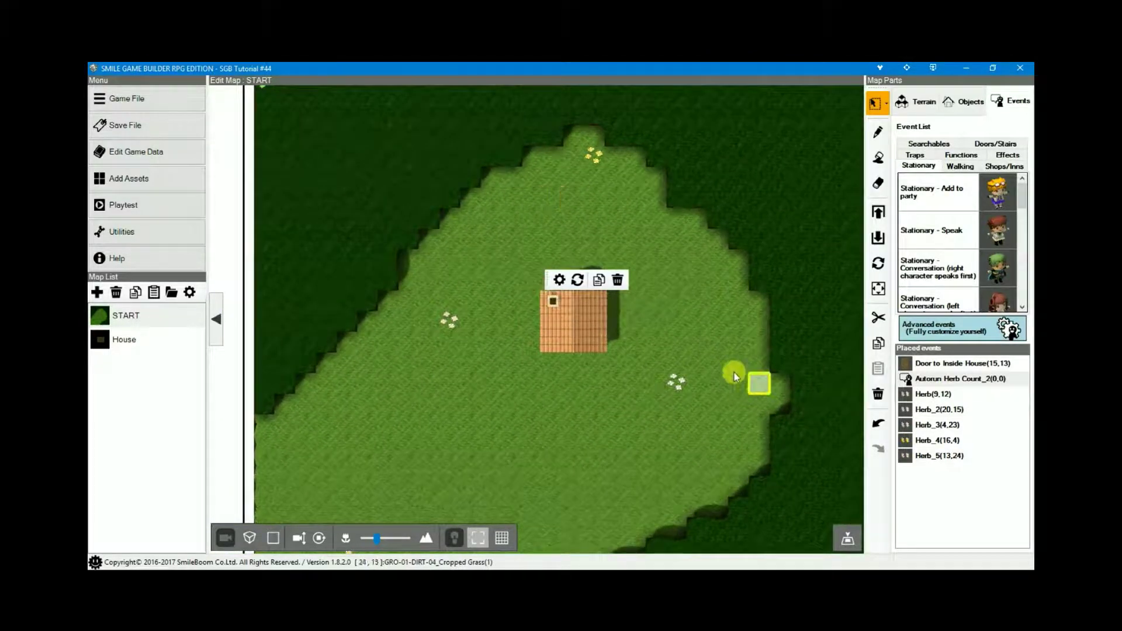
Open the Herb_4 event and examine its Flower_003 graphic choice and the available 3D categories, cancelling the graphic selection.
left_click(596, 161)
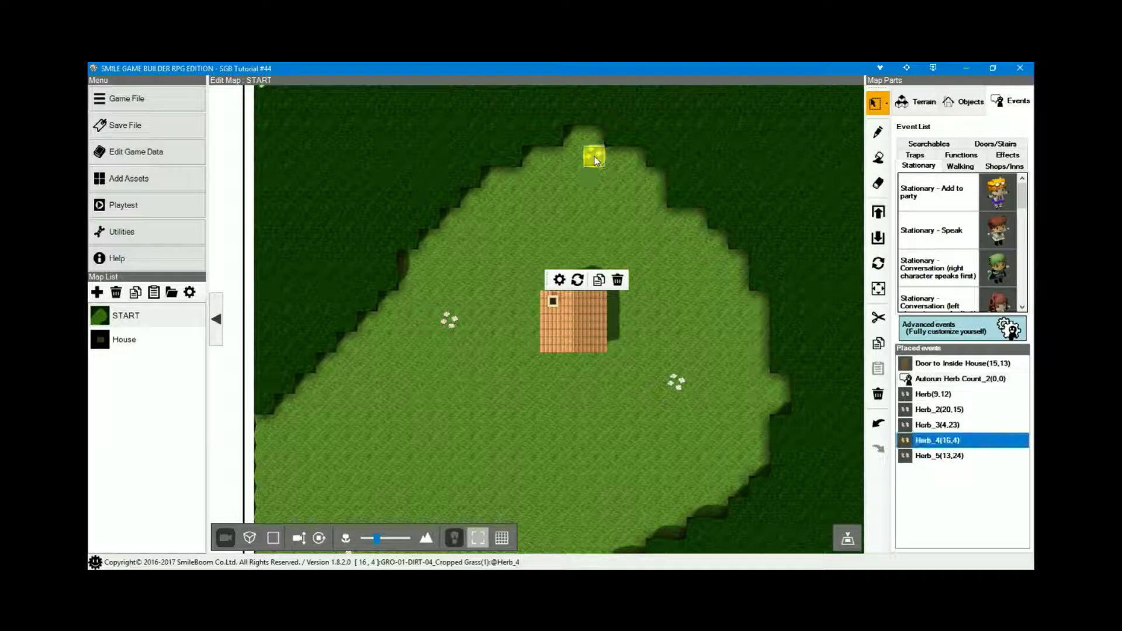
left_click(903, 441)
double_click(903, 441)
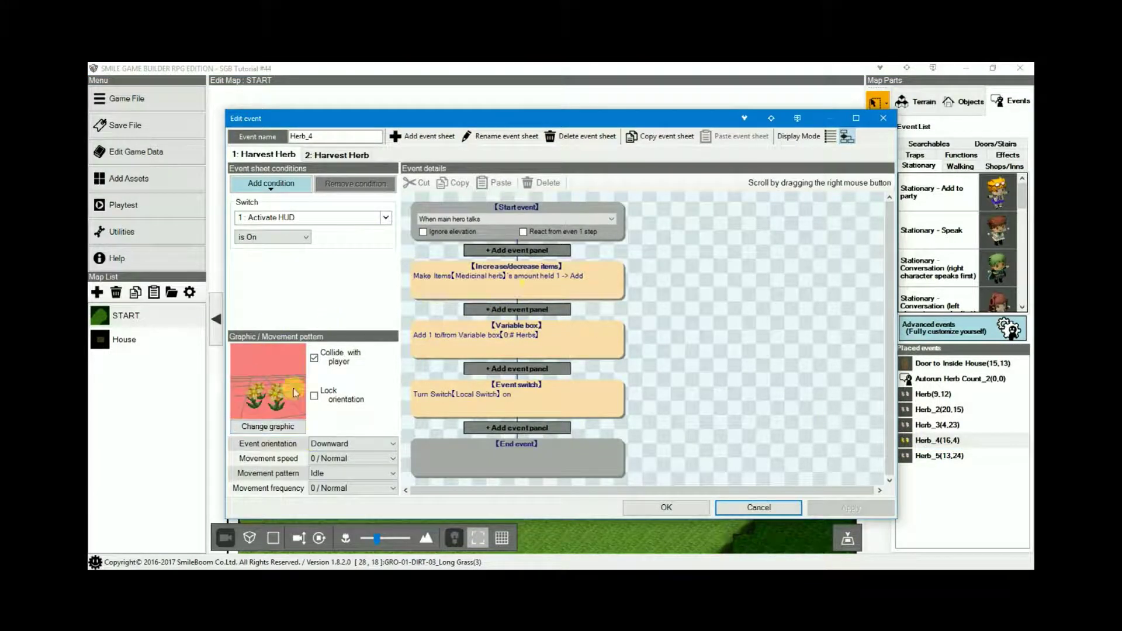
left_click(271, 429)
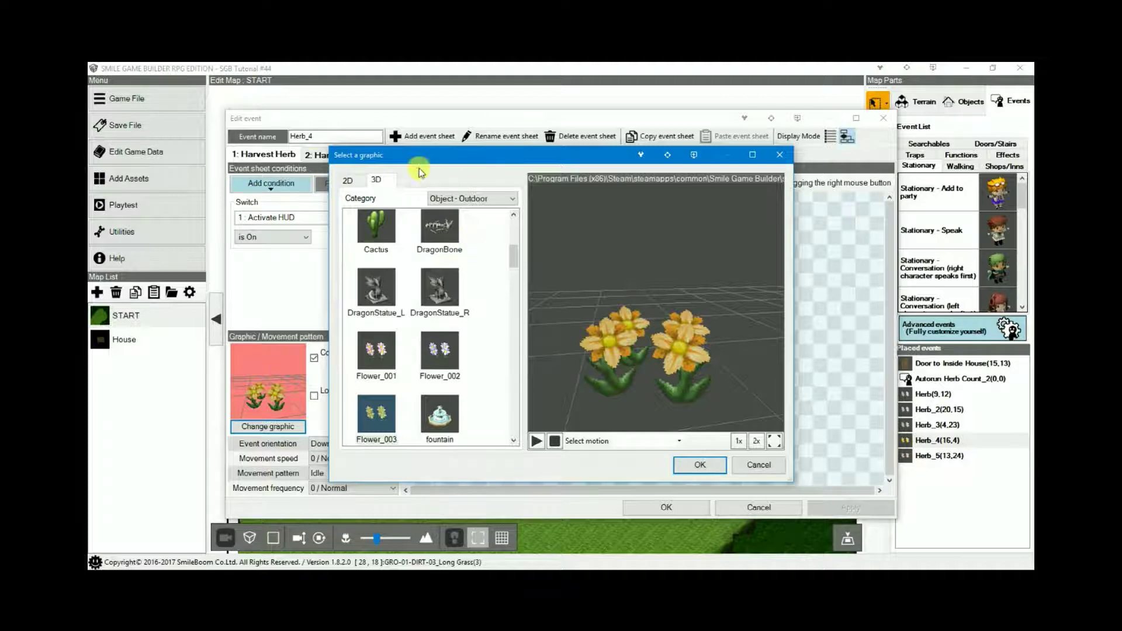
left_click(486, 198)
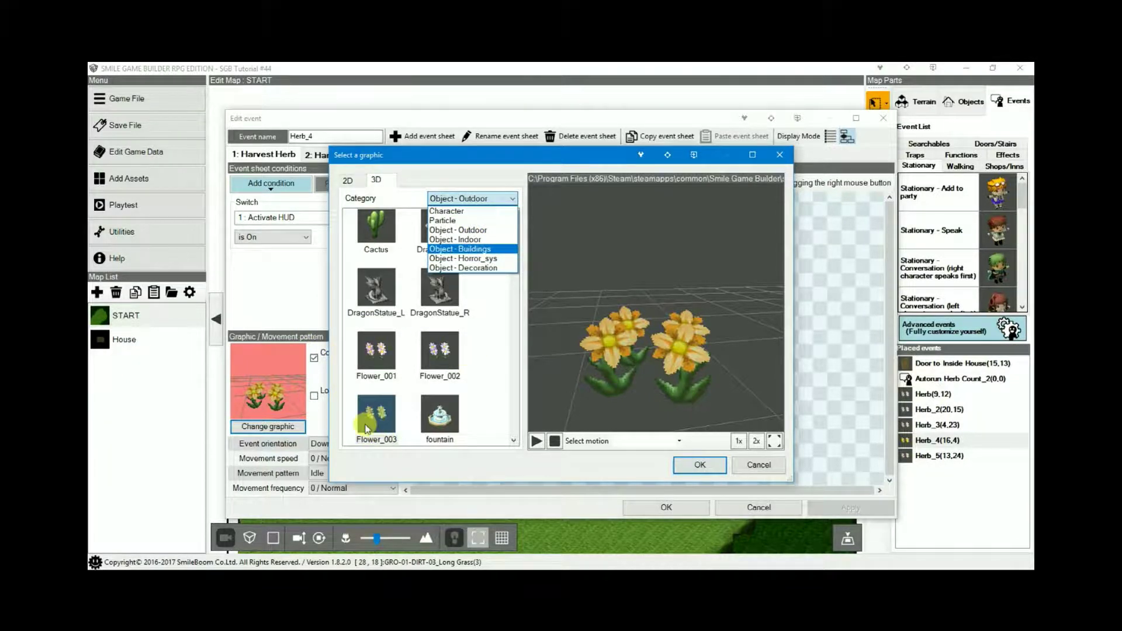
left_click(756, 466)
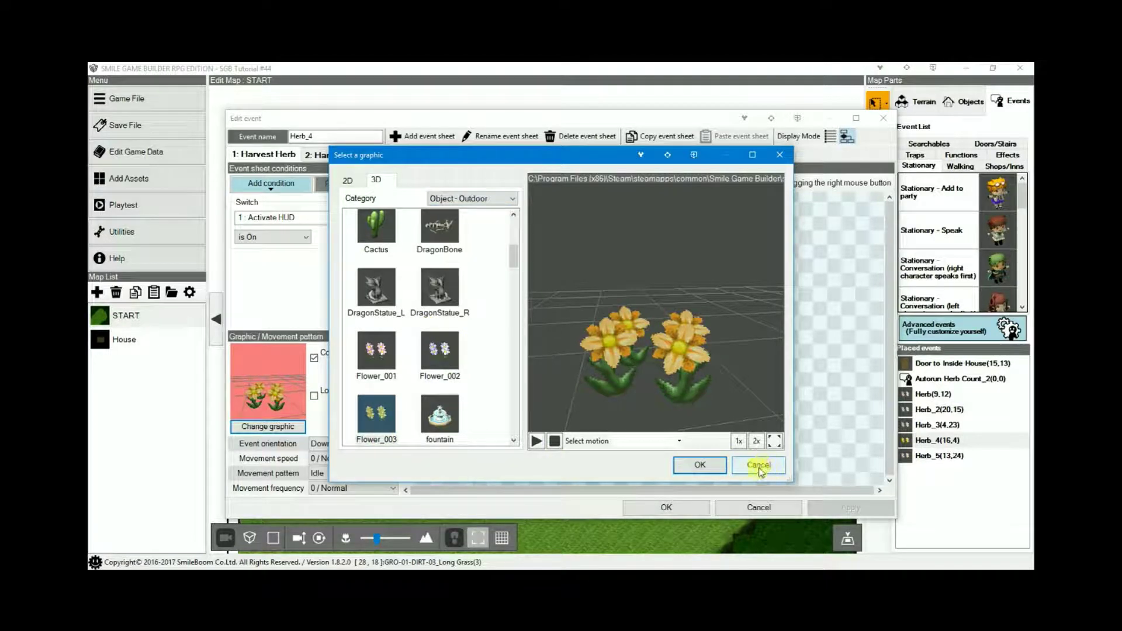
left_click(760, 467)
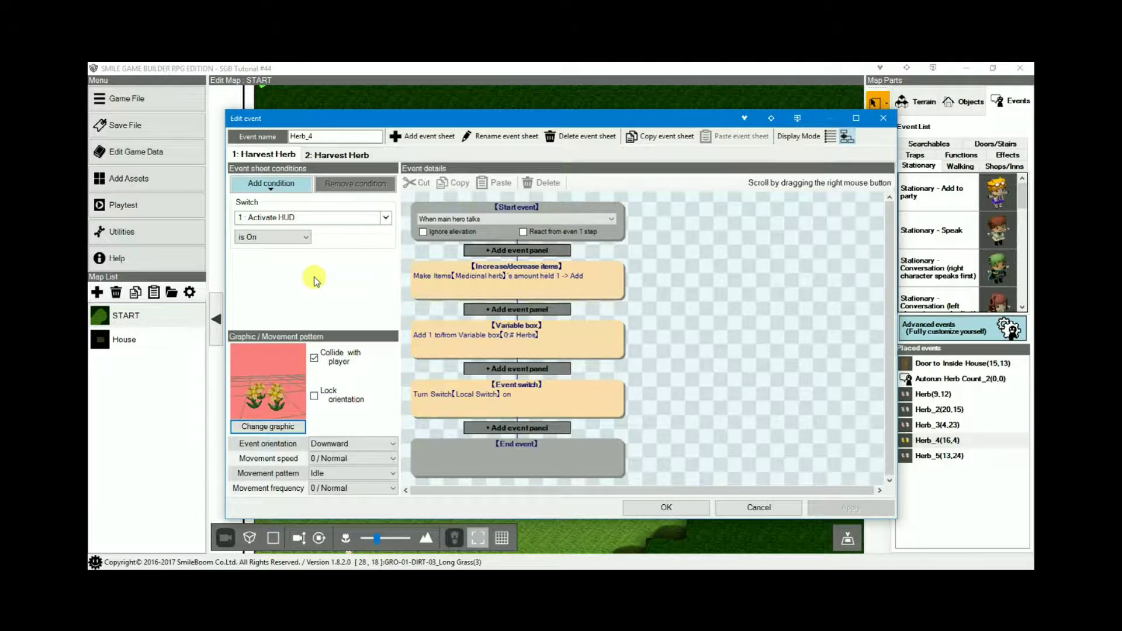
Examine the second Harvest Herb sheet of Herb_4, close the event without changes and survey the herbs across the START map.
left_click(354, 156)
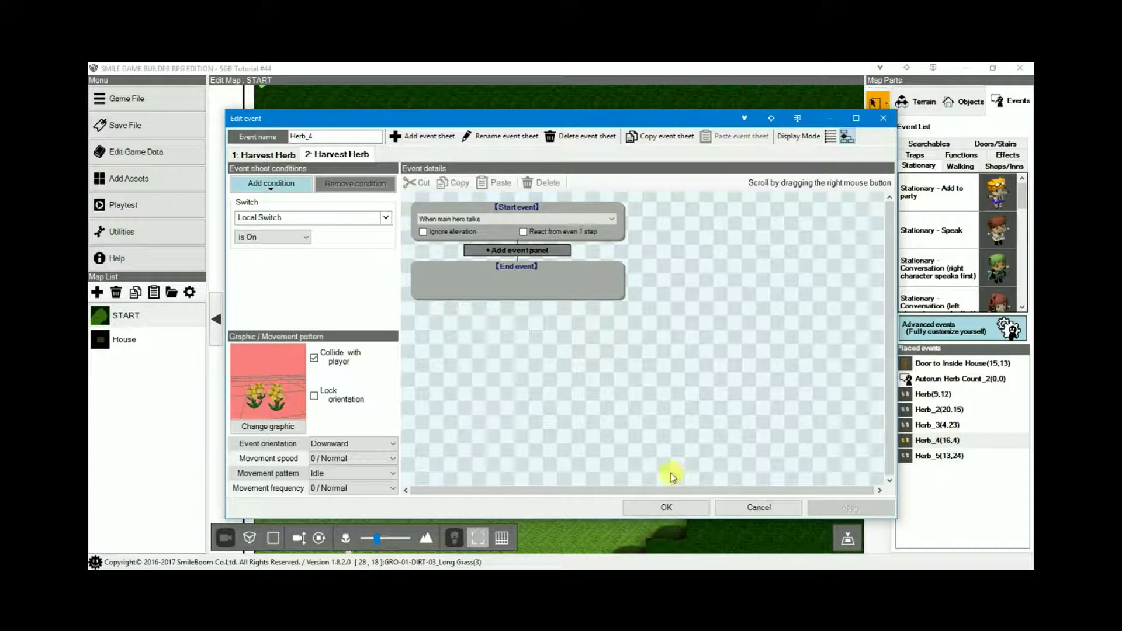
left_click(781, 507)
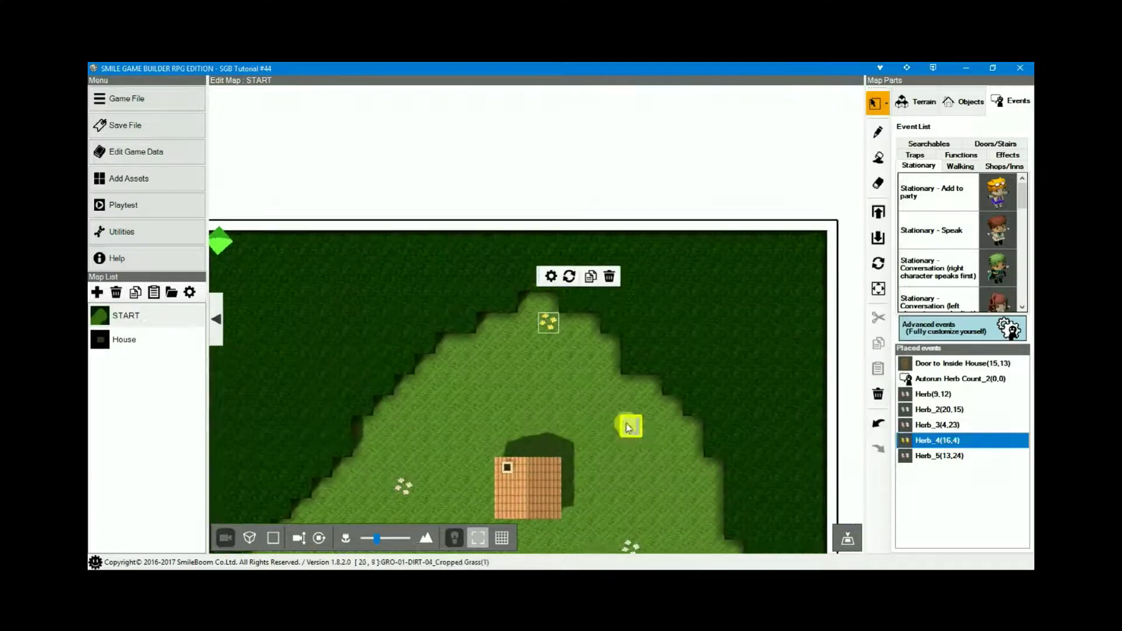
right_click_drag(622, 426, 629, 375)
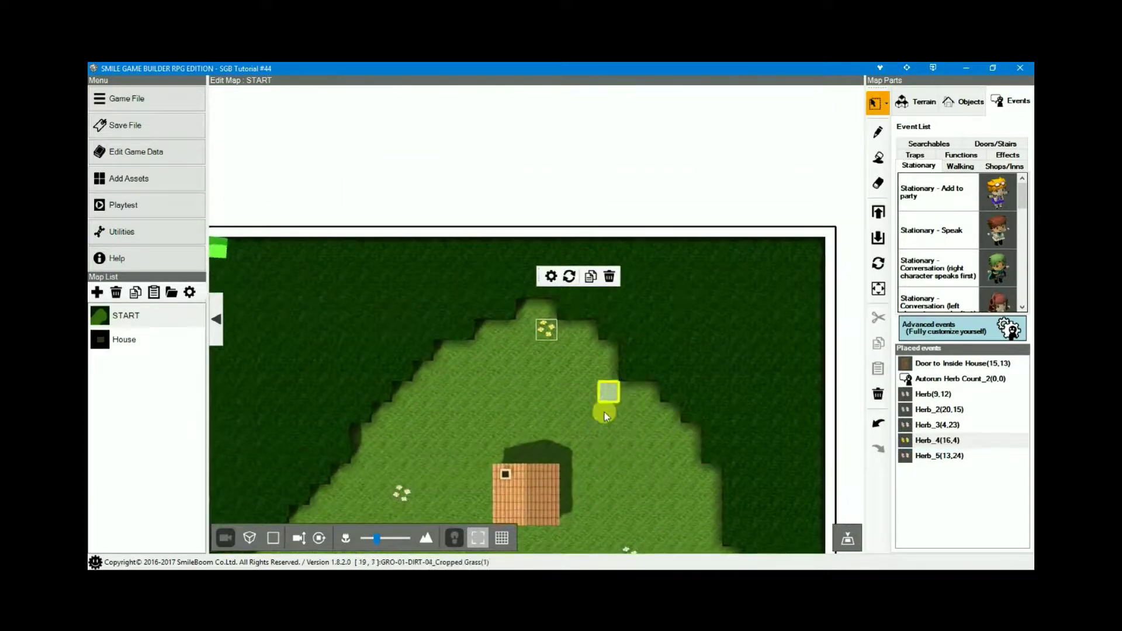
key("Down")
key("Left")
scroll(608, 351, "down", 2)
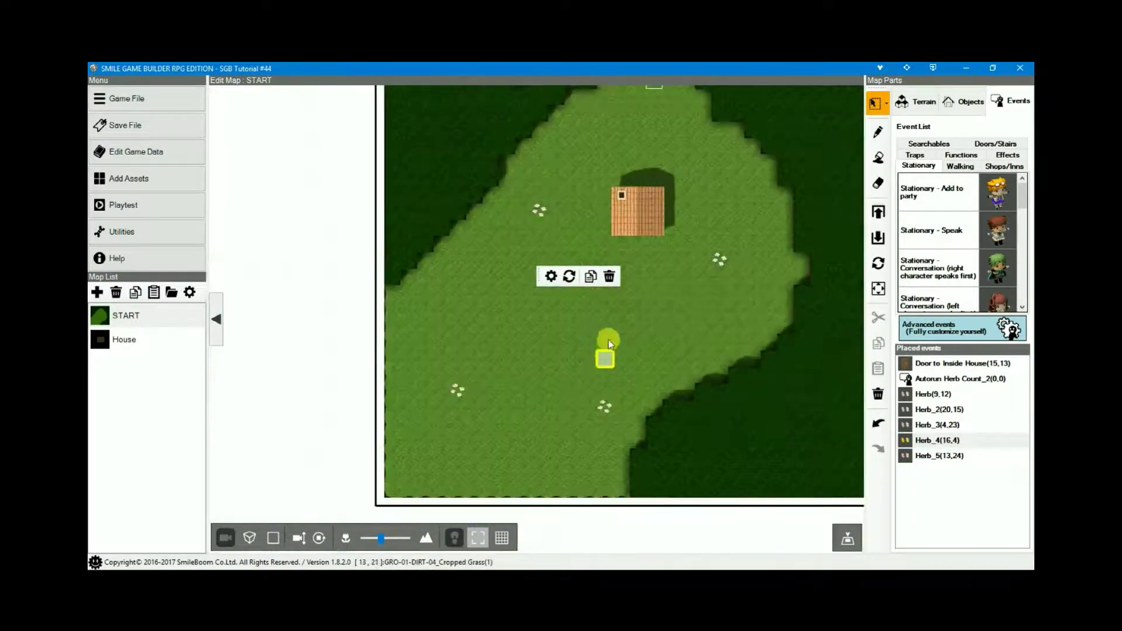
scroll(624, 340, "down", 2)
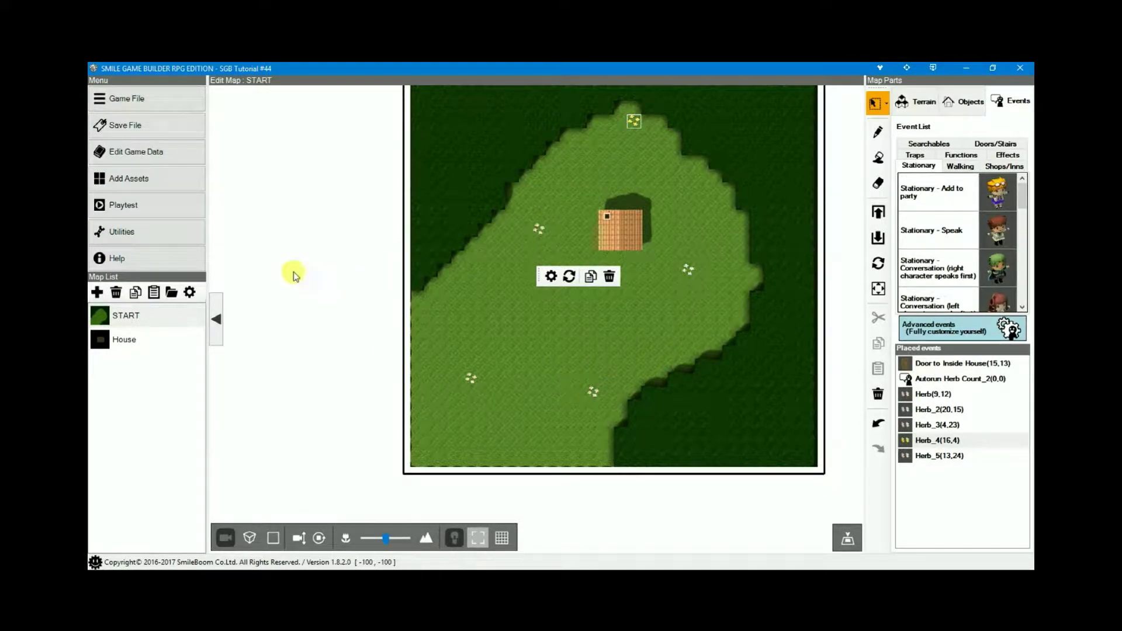
On the House map, set the Cheat: Herbs event to start with "When main hero talks" and accept the change.
left_click(128, 343)
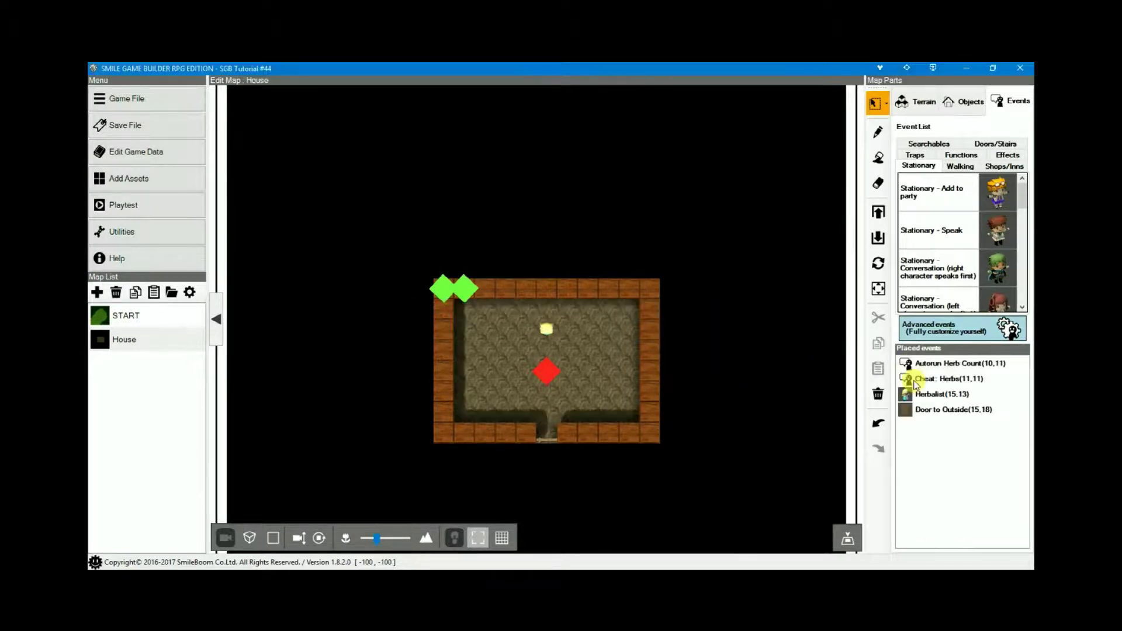
double_click(907, 378)
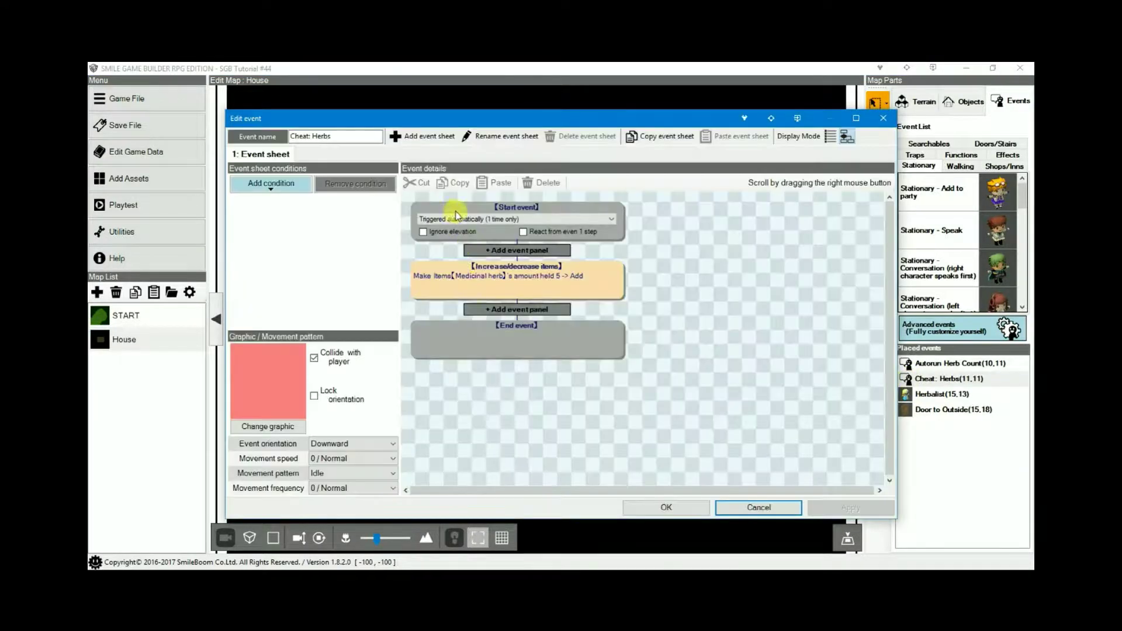
left_click(456, 219)
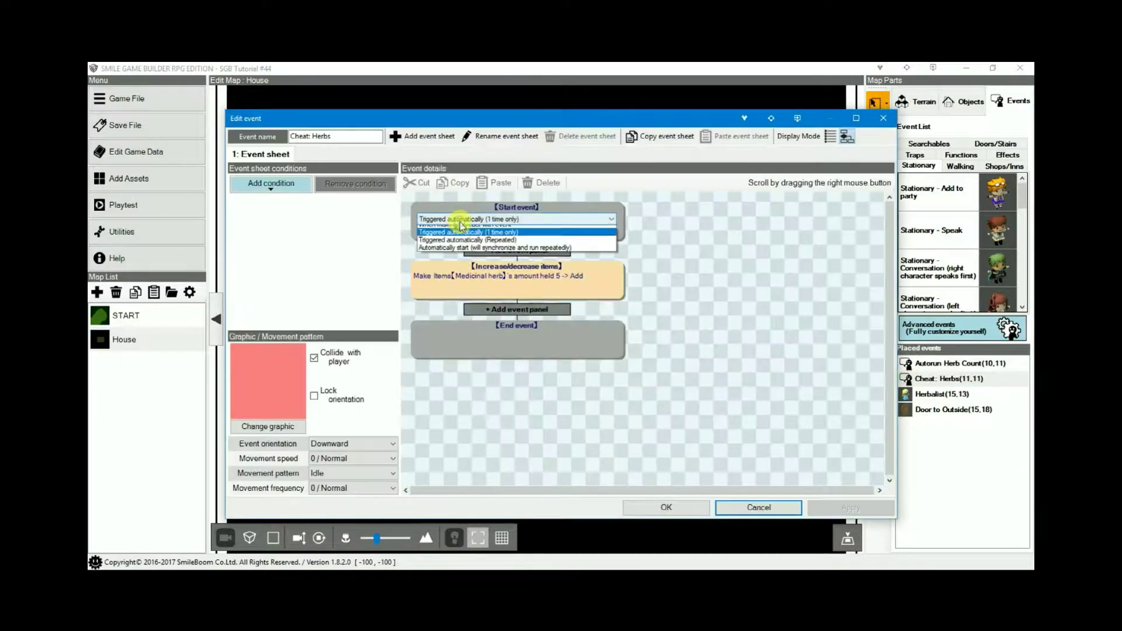
left_click(459, 230)
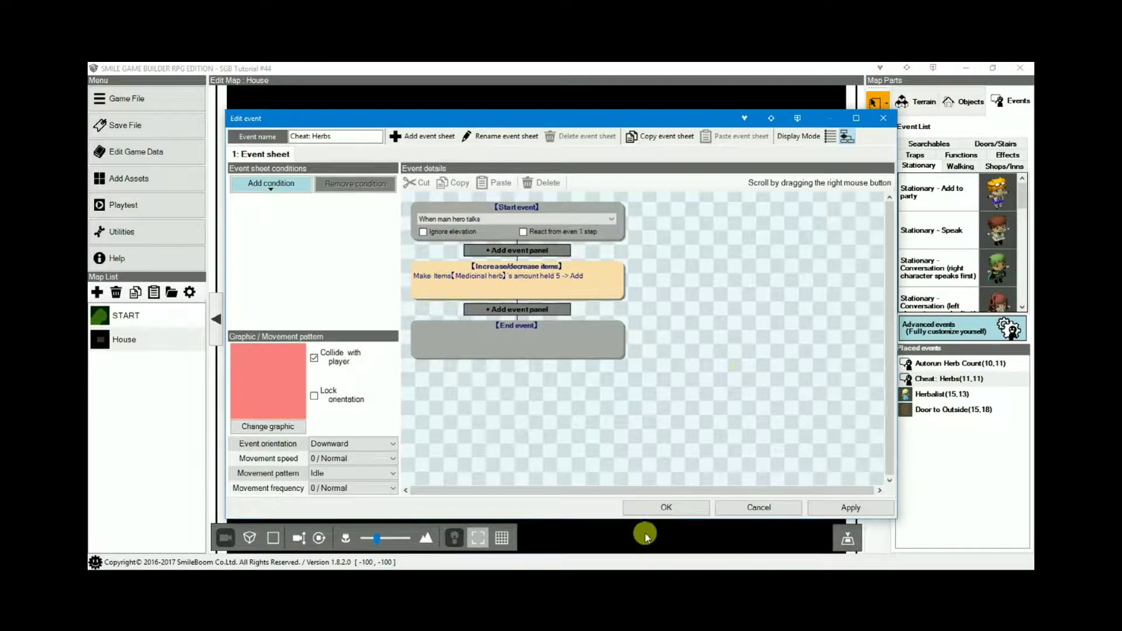
left_click(665, 509)
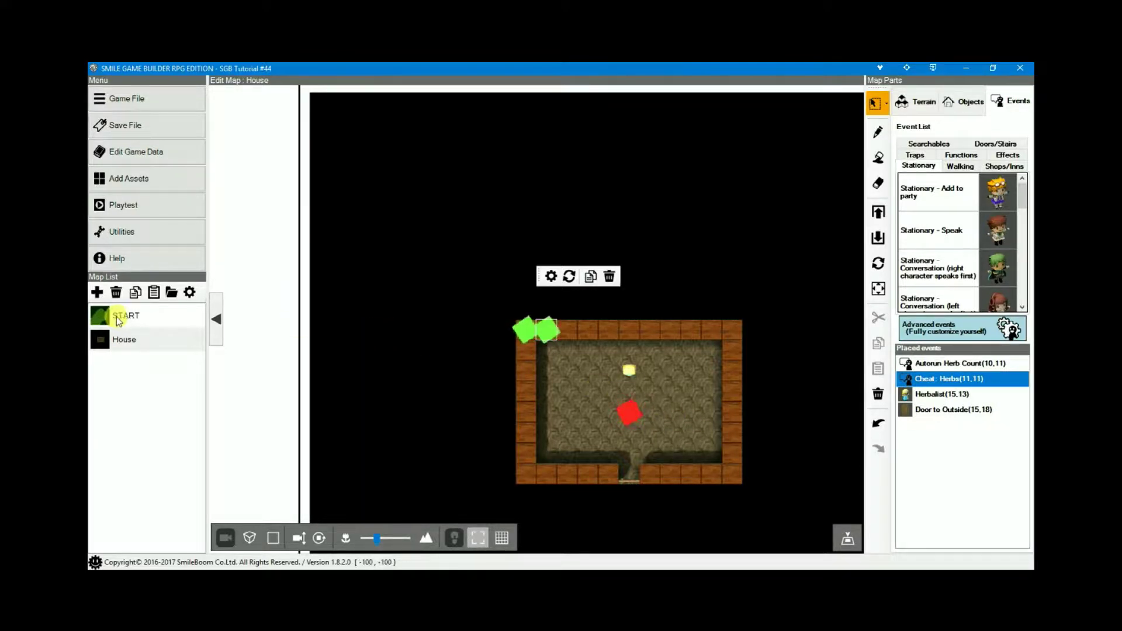
Return to the START map and start a new game in a playtest.
left_click(153, 317)
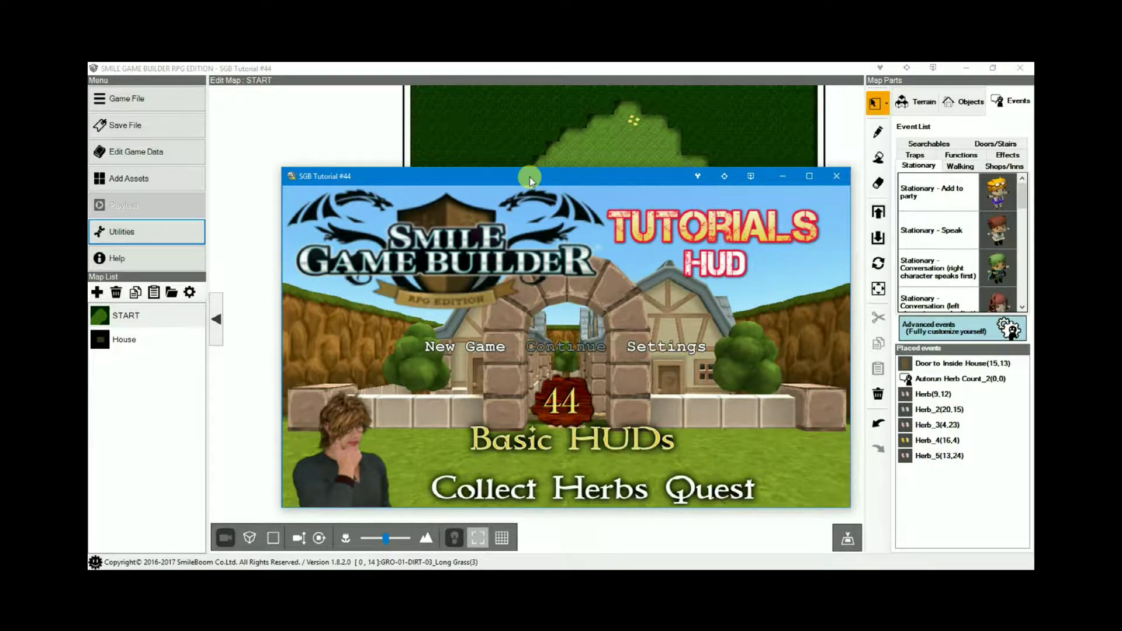
left_click(549, 176)
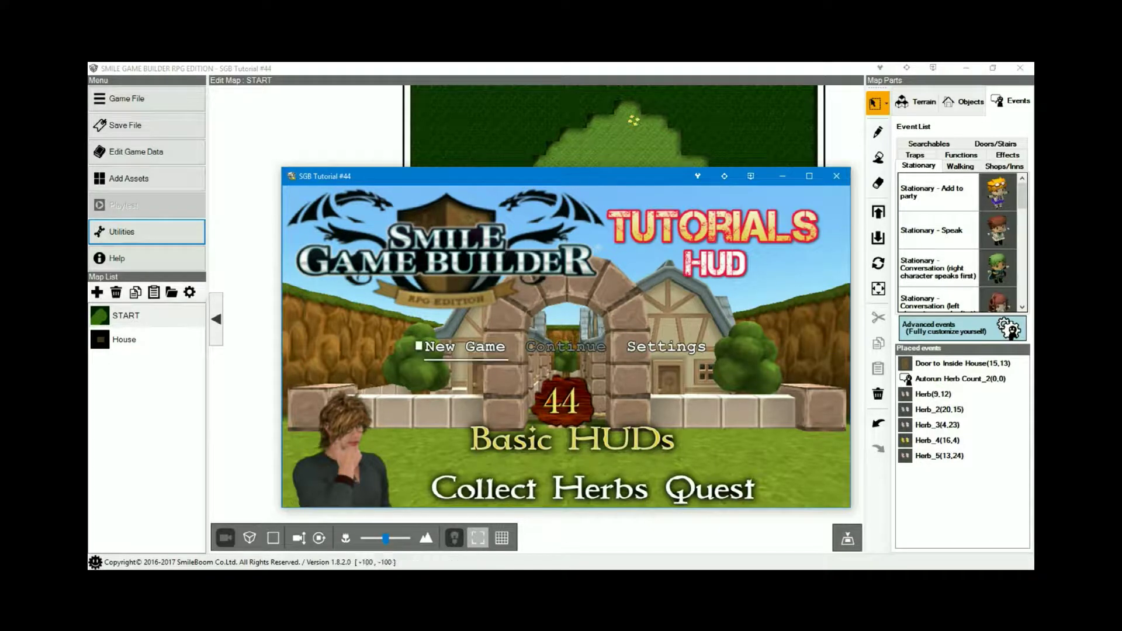
key("Return")
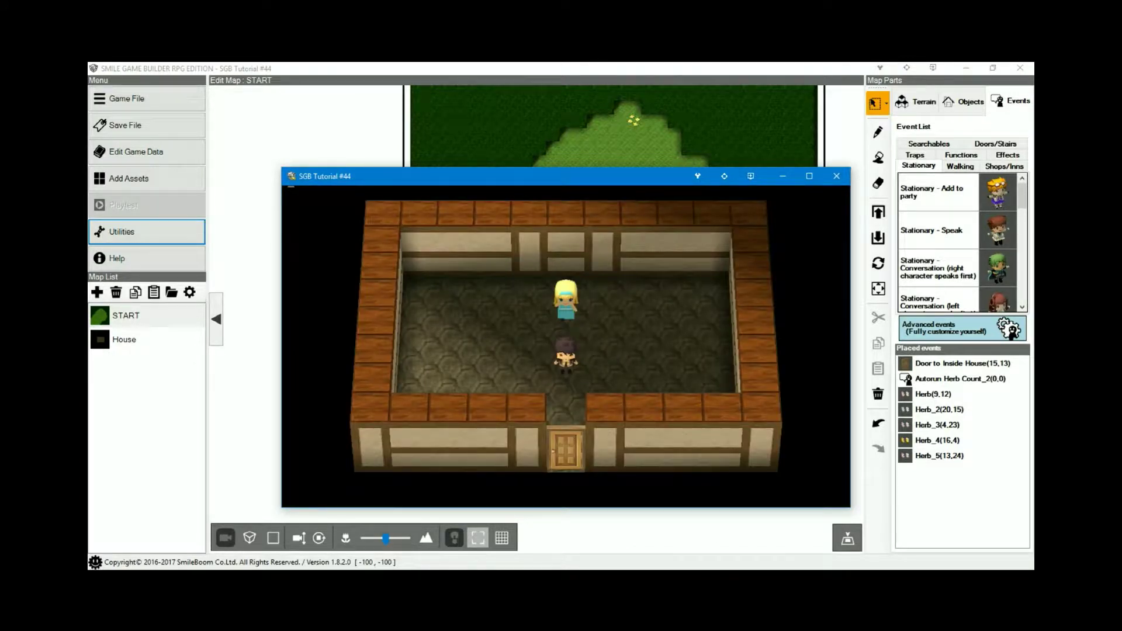
Walk up to the Herbalist and go through the dialogue to take on the five-herb quest.
key("Up")
key("Return")
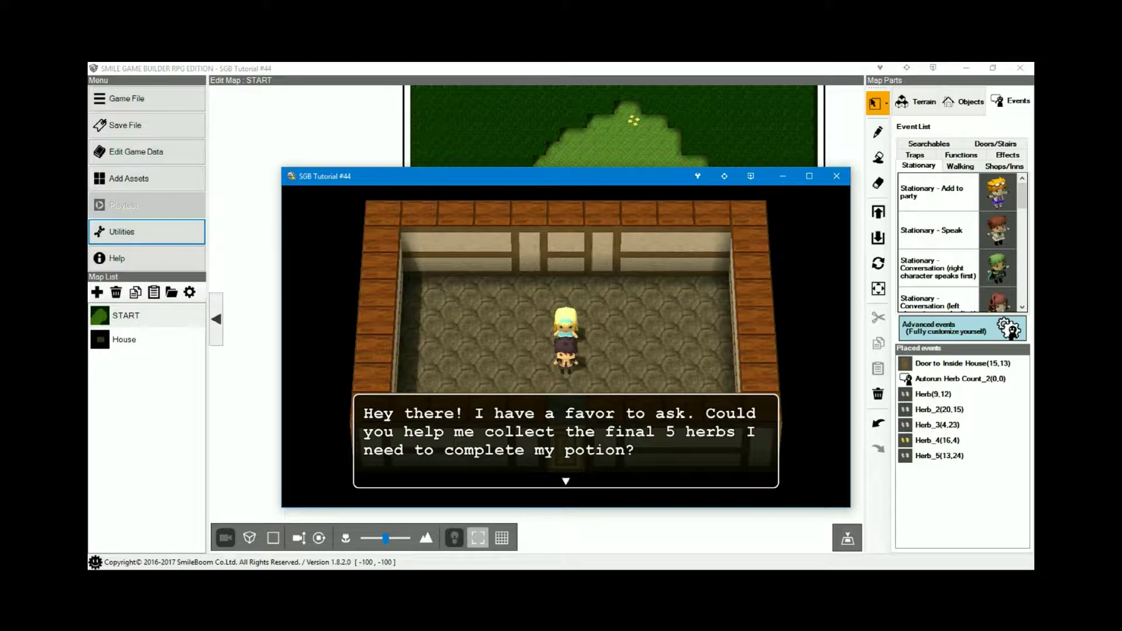
left_click(580, 177)
key("Return")
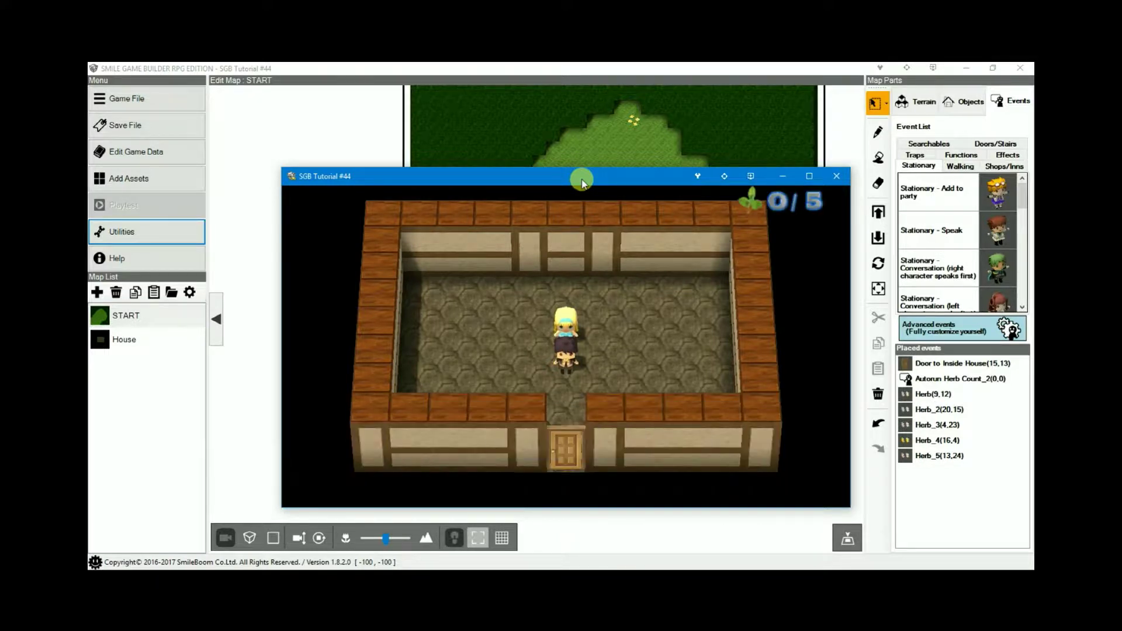
Leave the house and harvest the herb growing west of it.
key("Down")
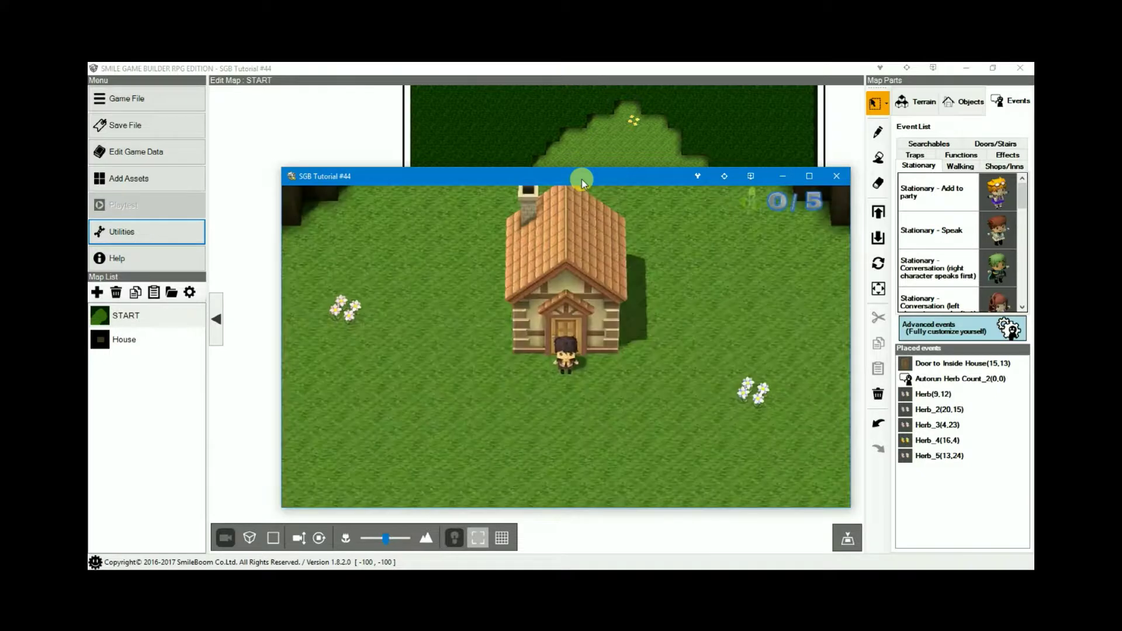
key("Down")
key("Left")
key("Up")
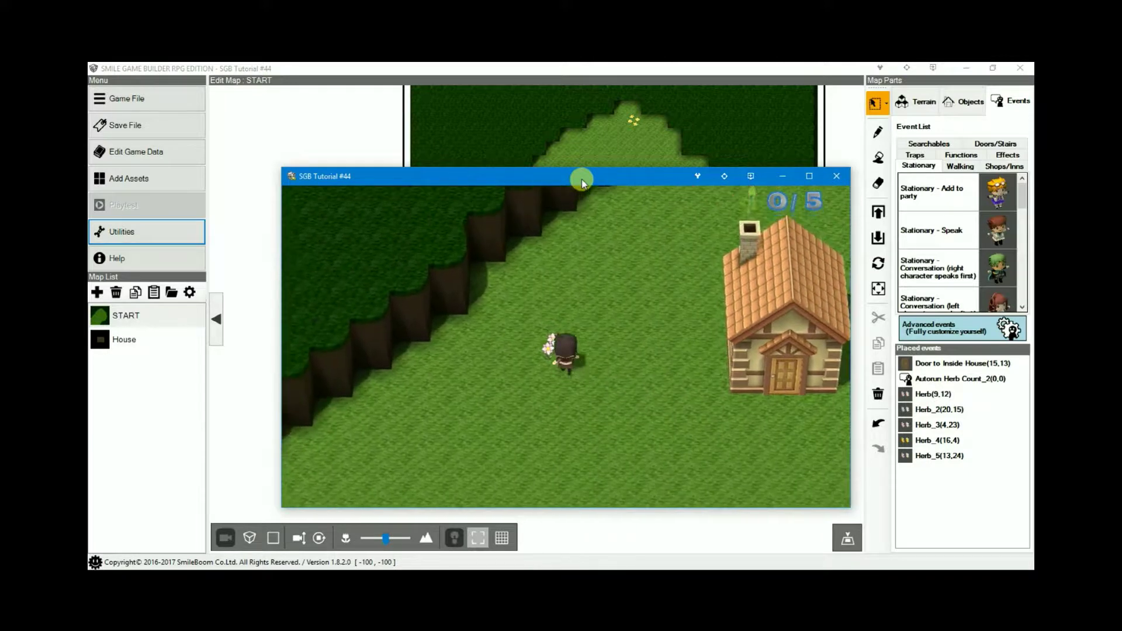
key("Return")
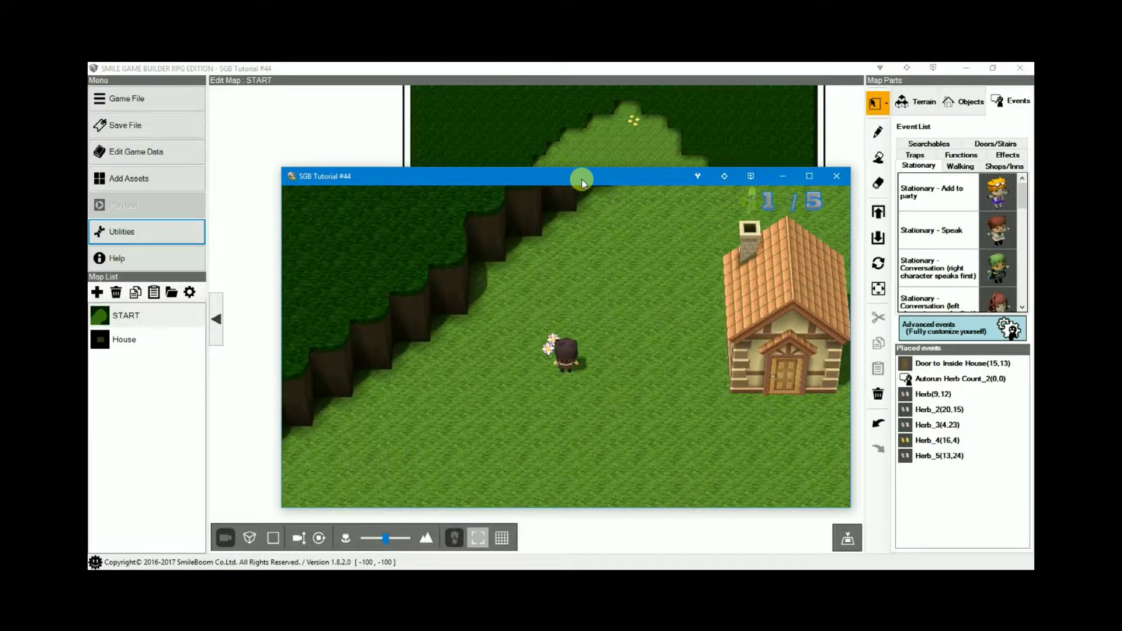
Harvest the yellow herb at the northern tip of the clearing and the white herb southeast of the house.
key("Right")
key("Up")
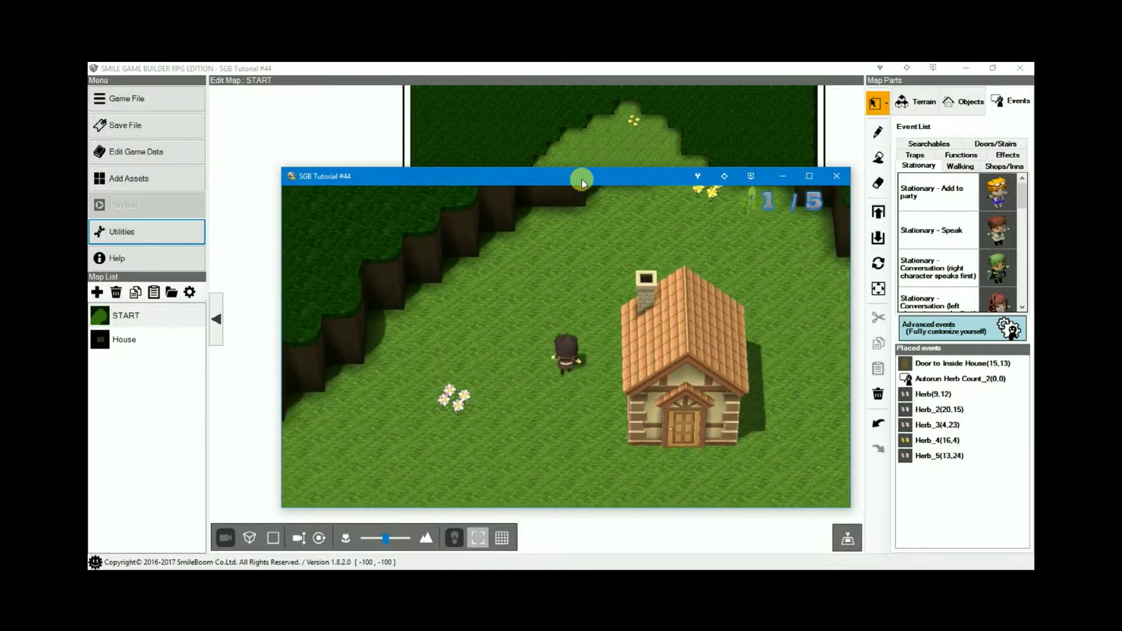
key("Right")
key("Up")
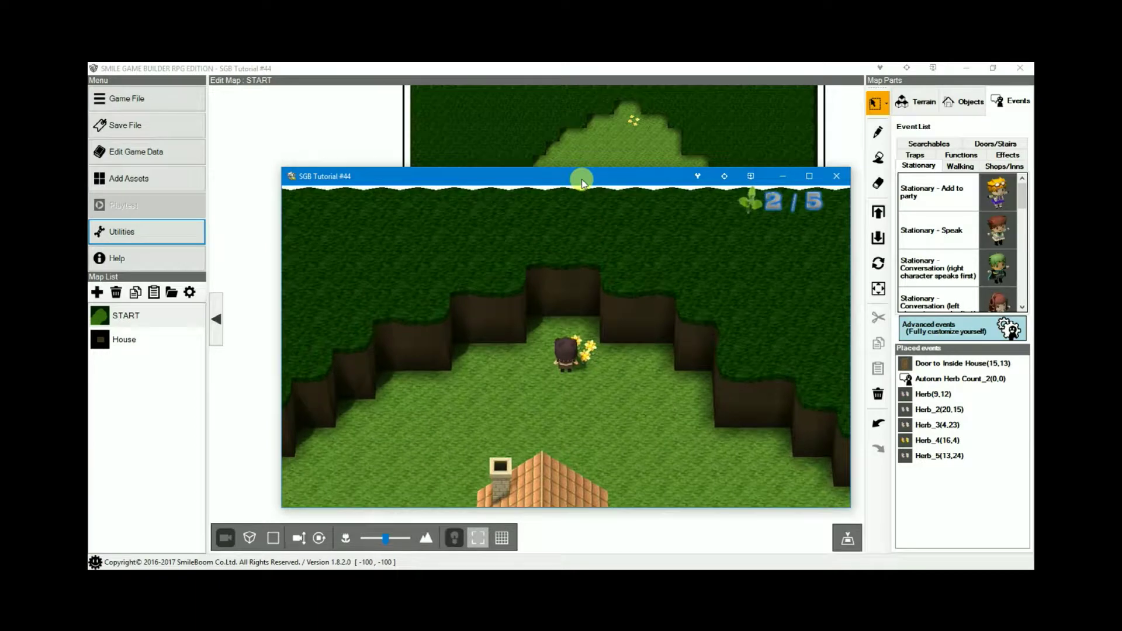
key("Left")
key("Down")
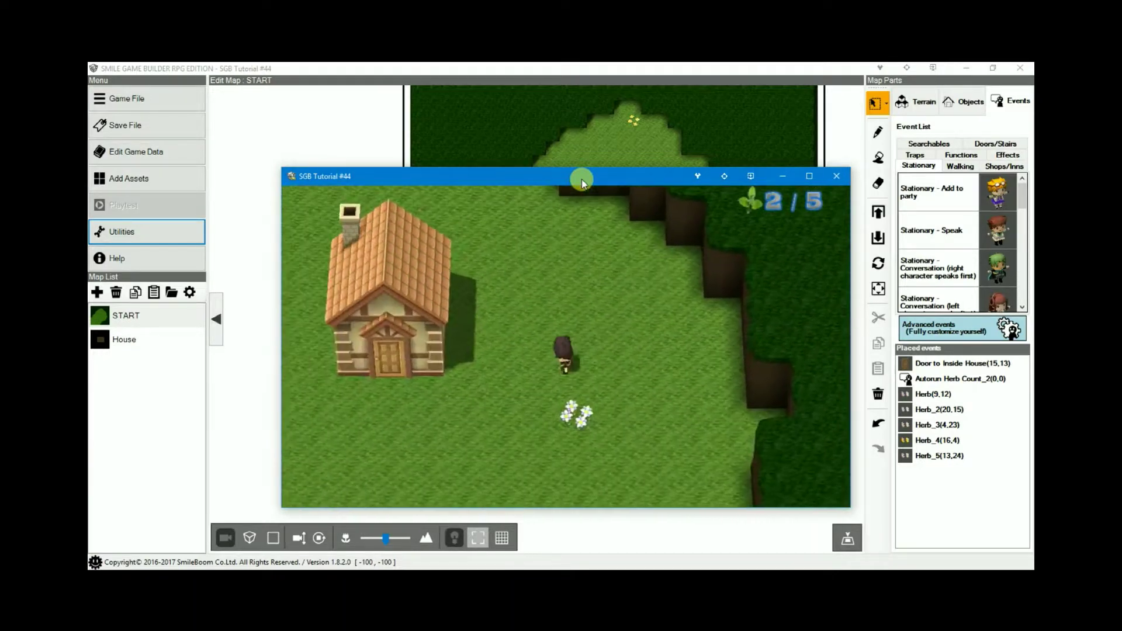
key("Down")
key("Left")
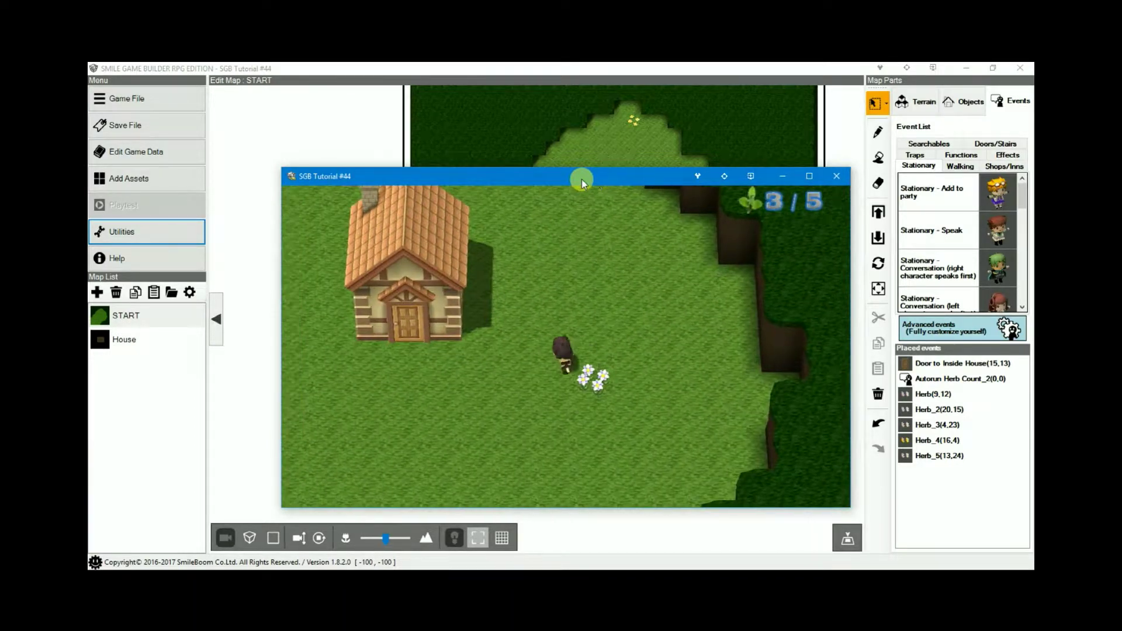
Harvest the two remaining herbs in the southern part of the clearing, first the middle one and then the western one.
key("Up")
key("Down")
key("Left")
key("Down")
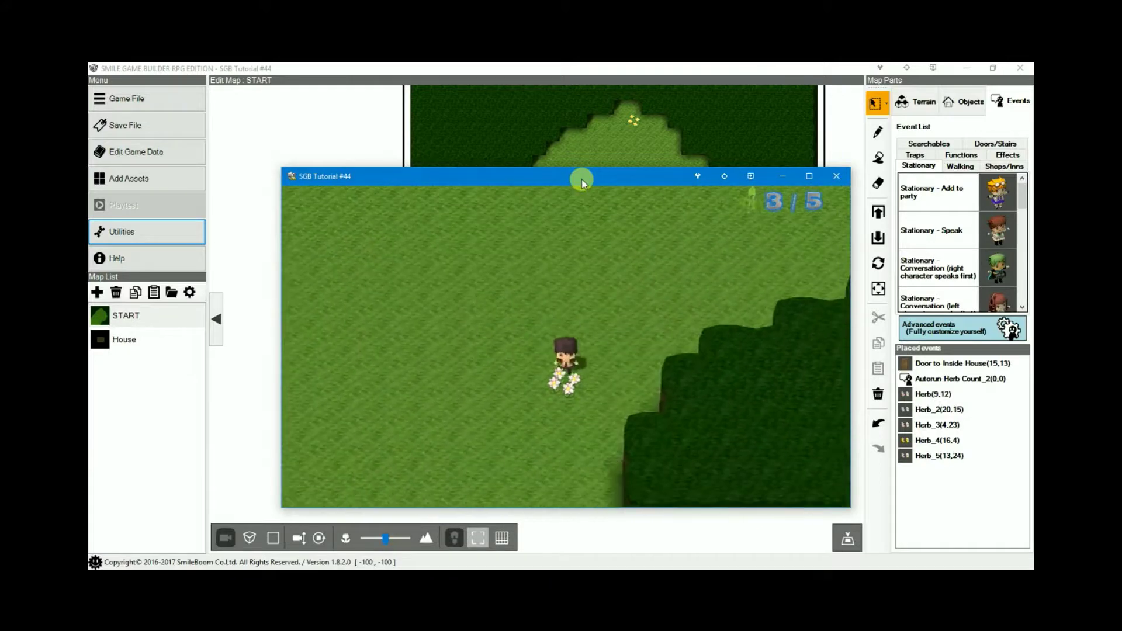
key("Return")
key("Left")
key("Up")
key("Left")
key("Down")
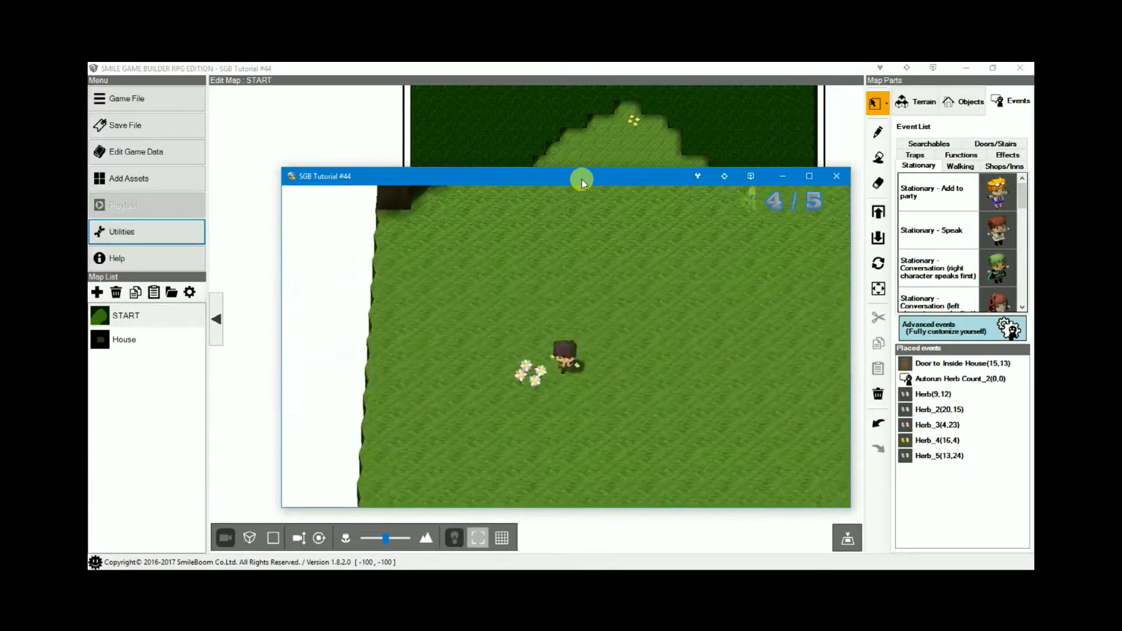
key("Left")
key("Return")
Return to the house and turn in the five herbs to the Herbalist, finishing the reward dialogue.
key("Right")
key("Right")
key("Up")
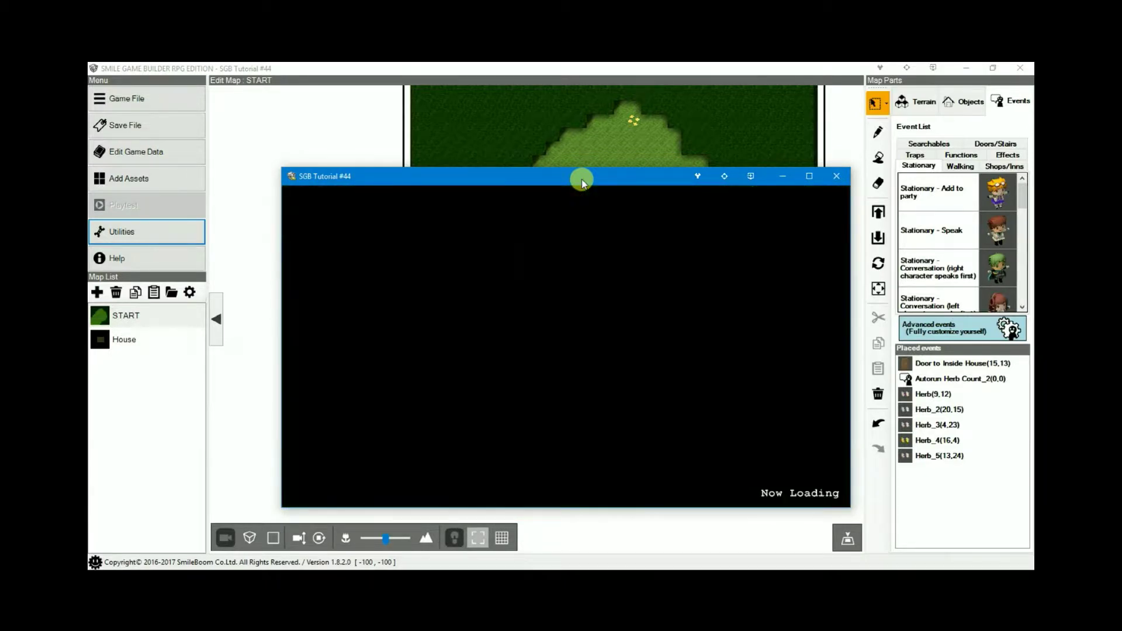
key("Up")
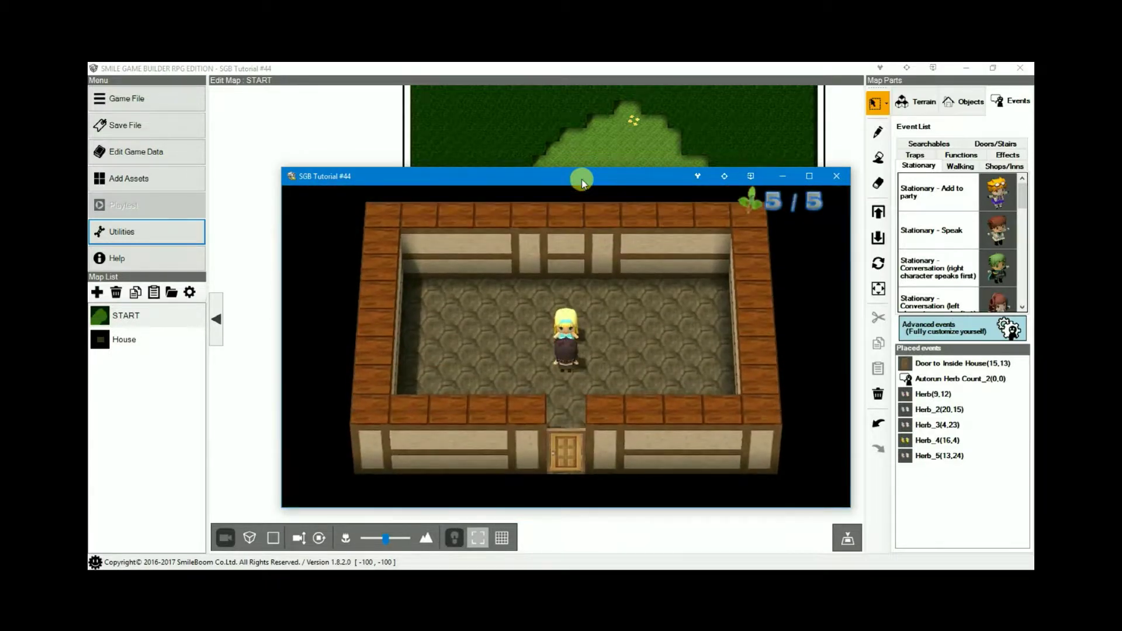
key("Return")
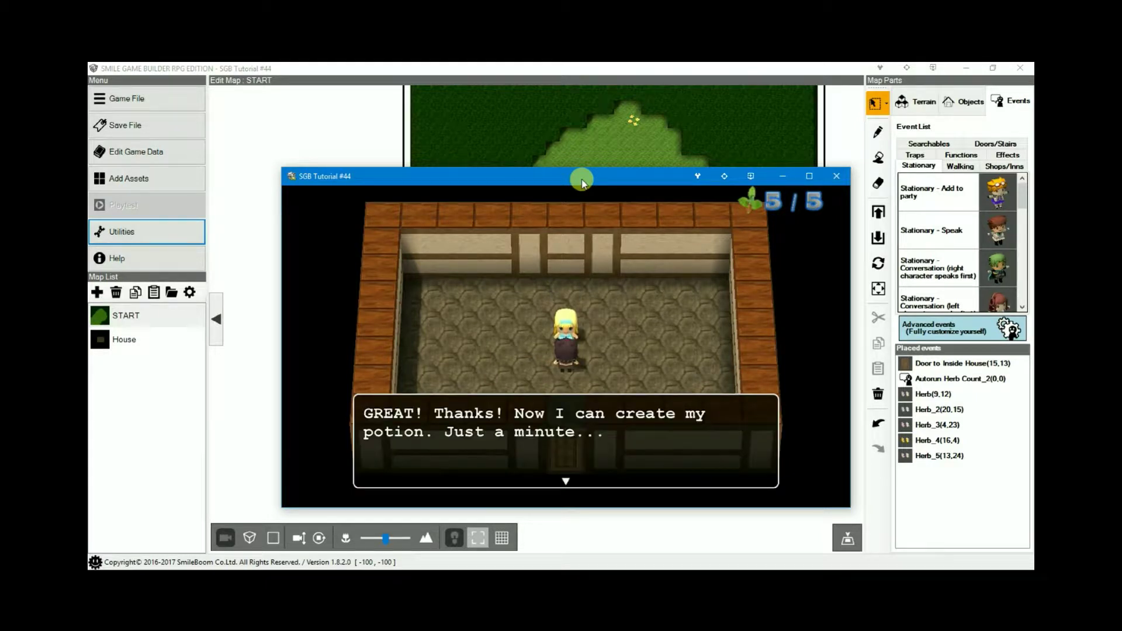
key("Return")
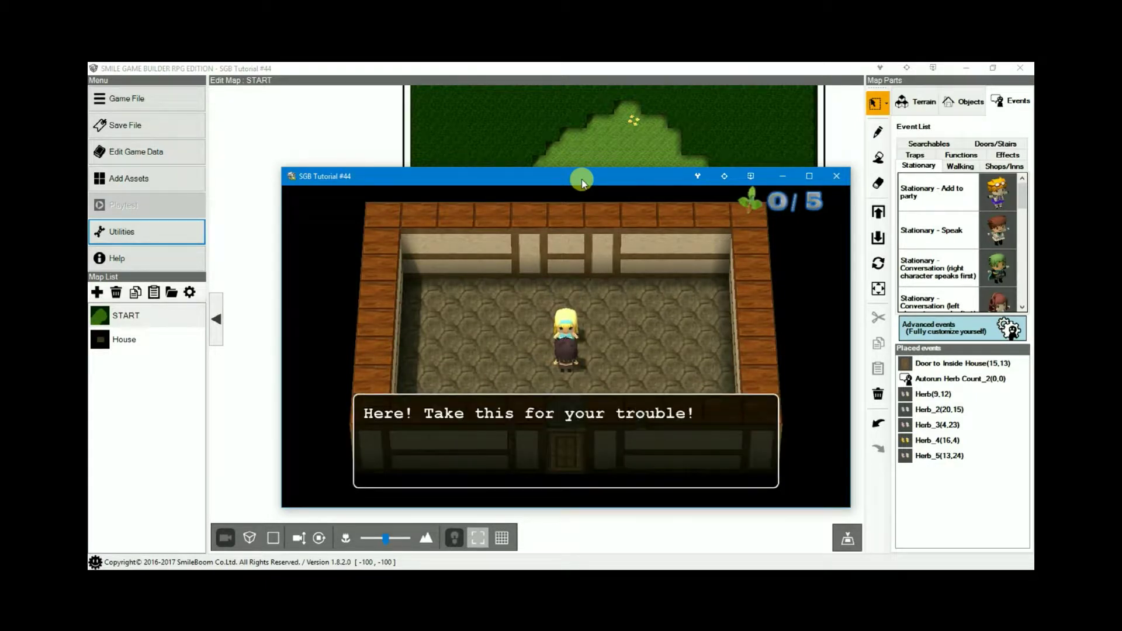
key("Return")
key("Return")
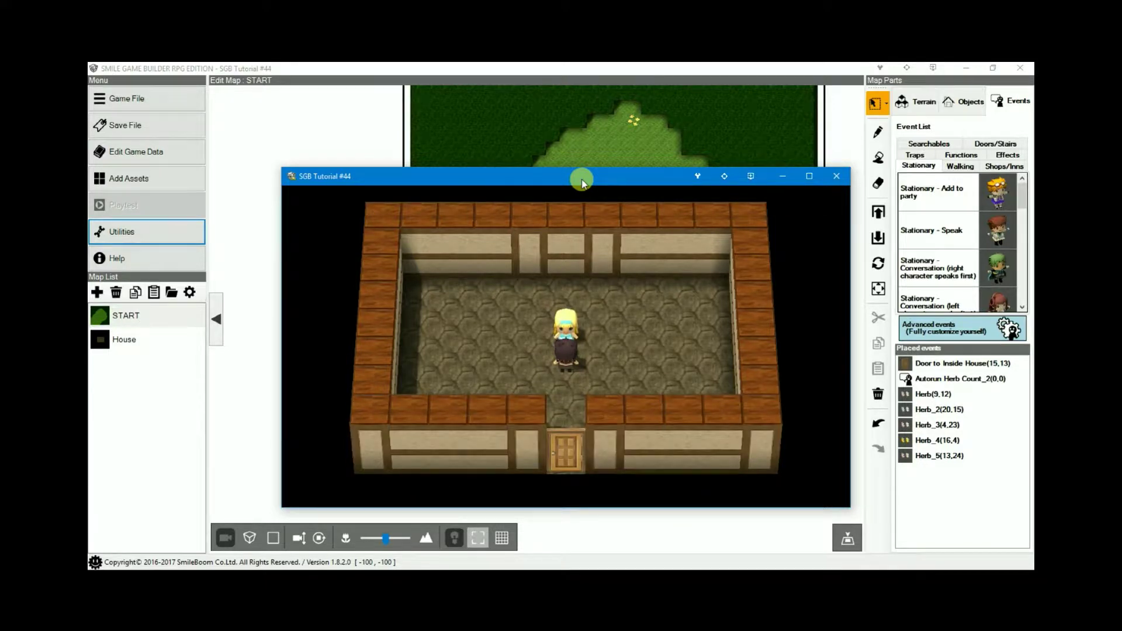
Talk to the Herbalist again and accept the repeat request for more herbs with Yes.
key("Return")
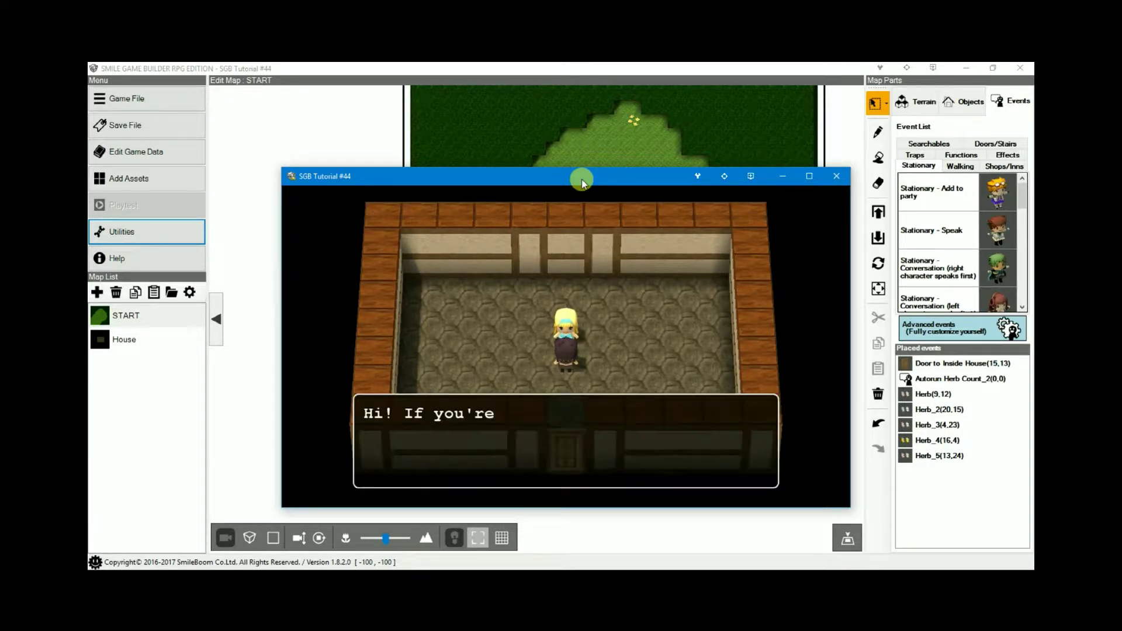
key("Return")
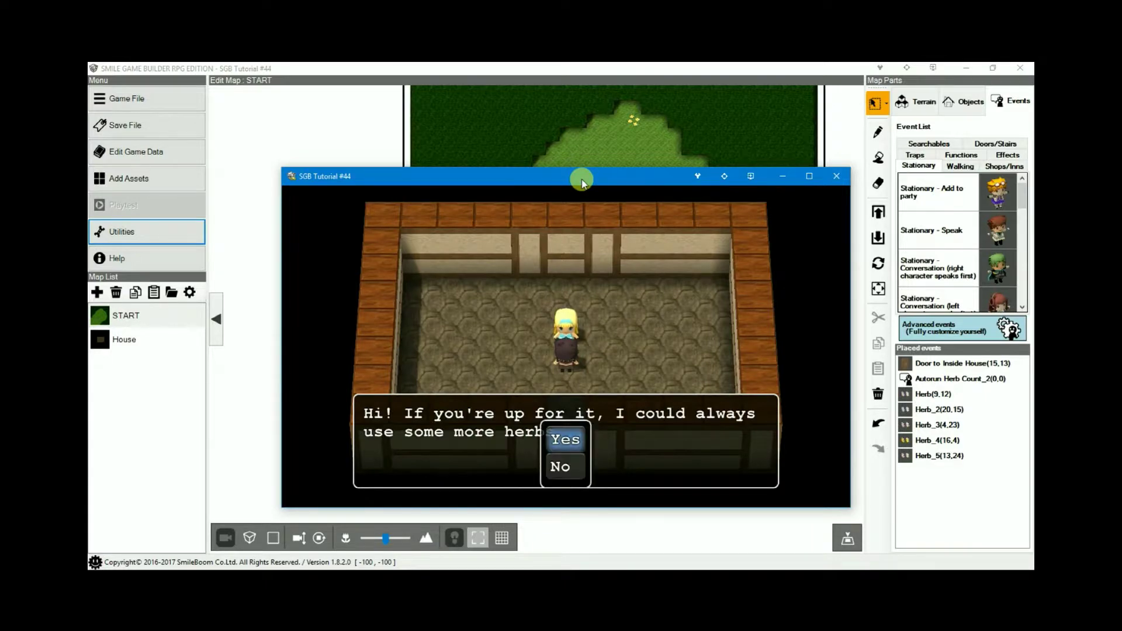
key("Return")
key("Return")
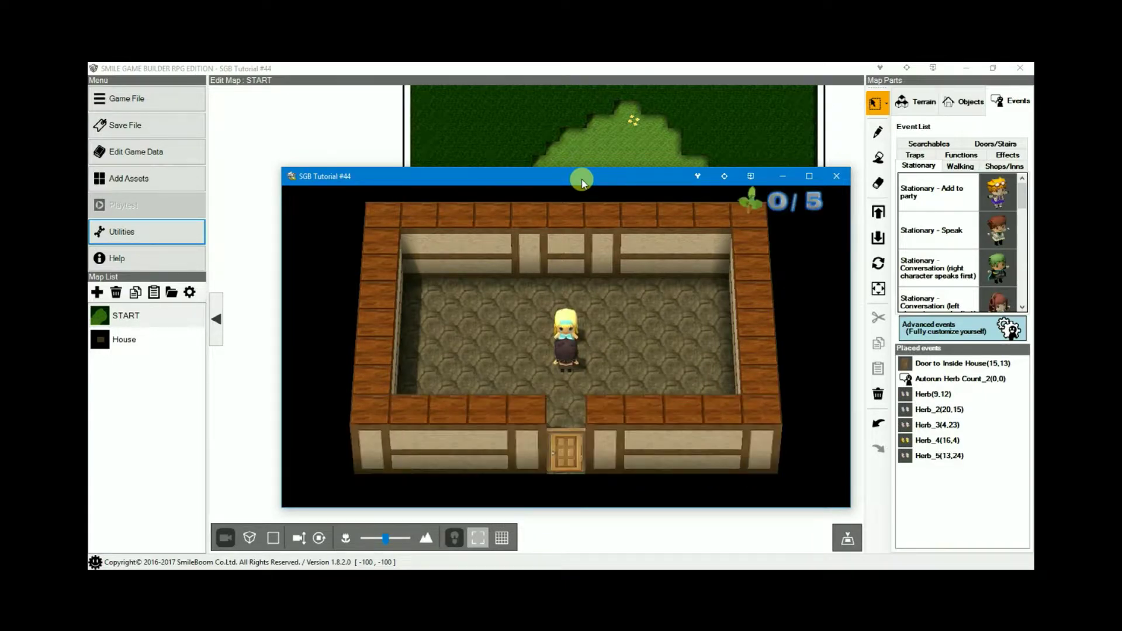
Leave the house and check for regrown herbs west of it, at the clearing's northern tip and southeast of the house.
key("Down")
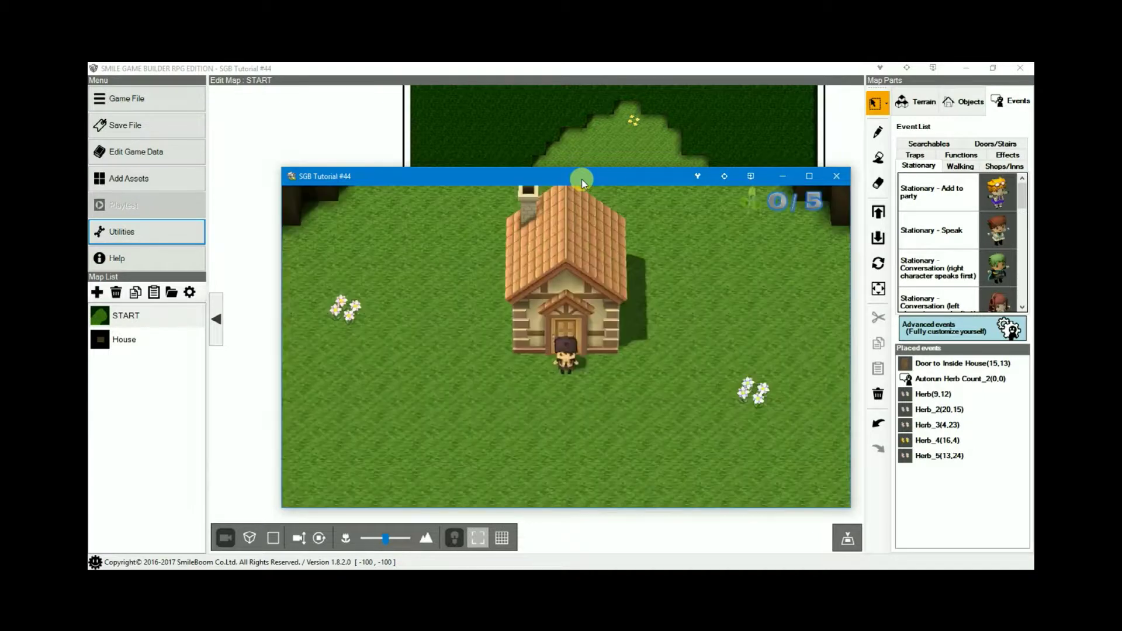
key("Left")
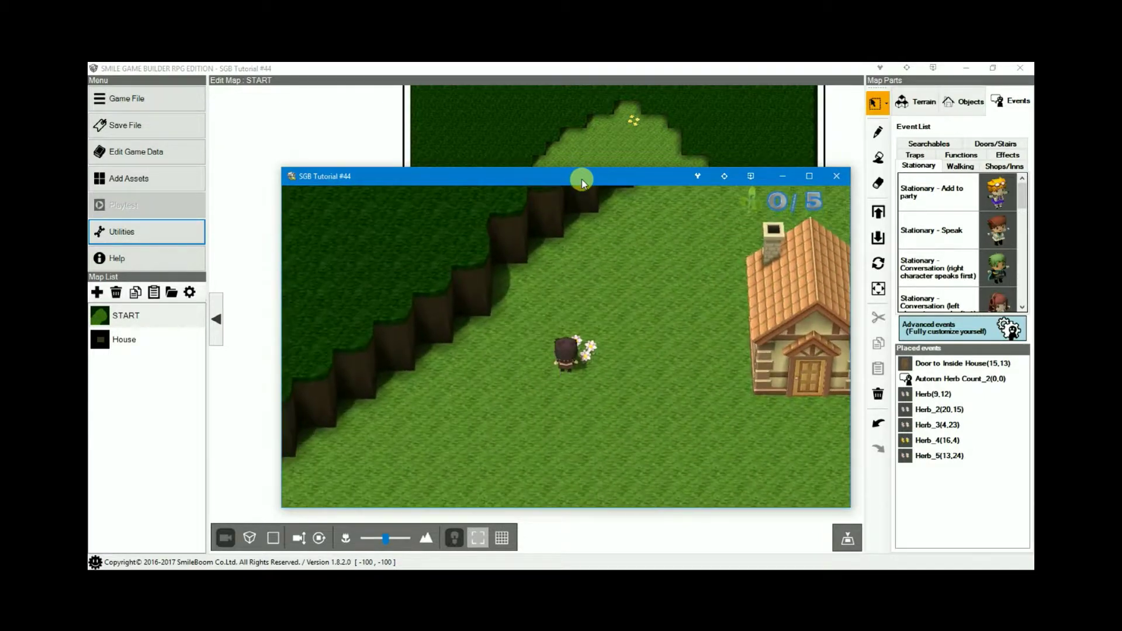
key("Up")
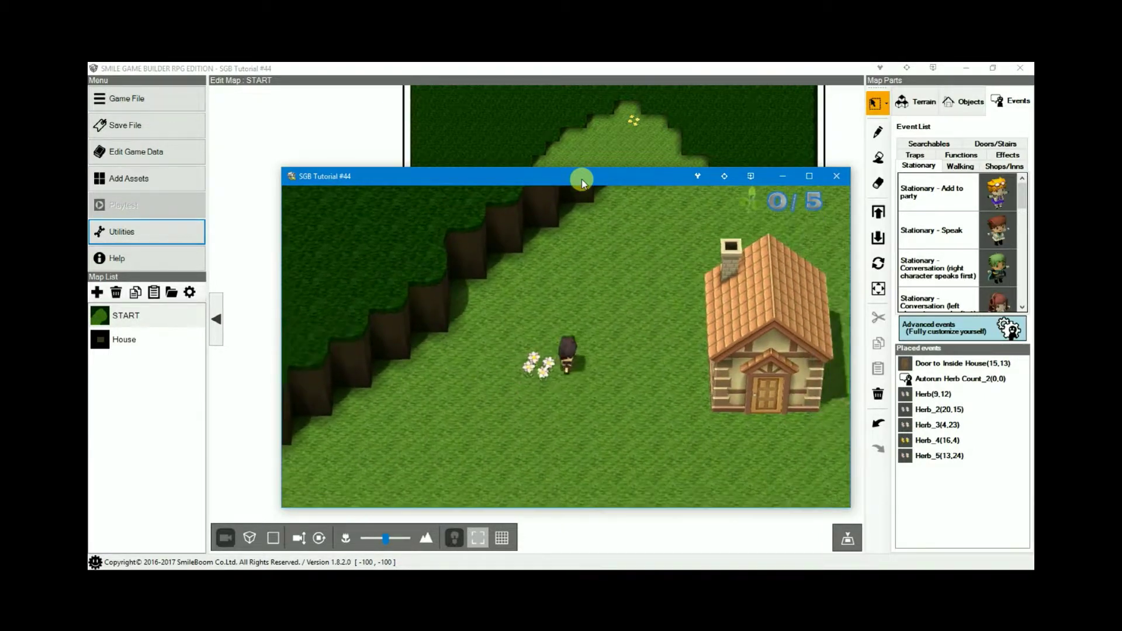
key("Right")
key("Up")
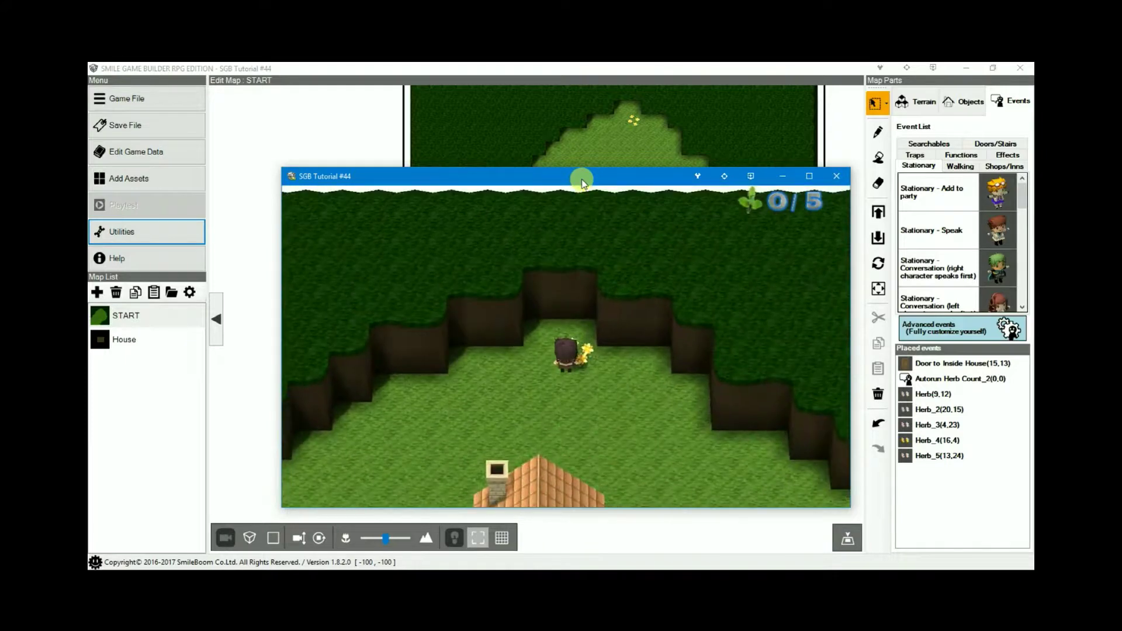
key("Down")
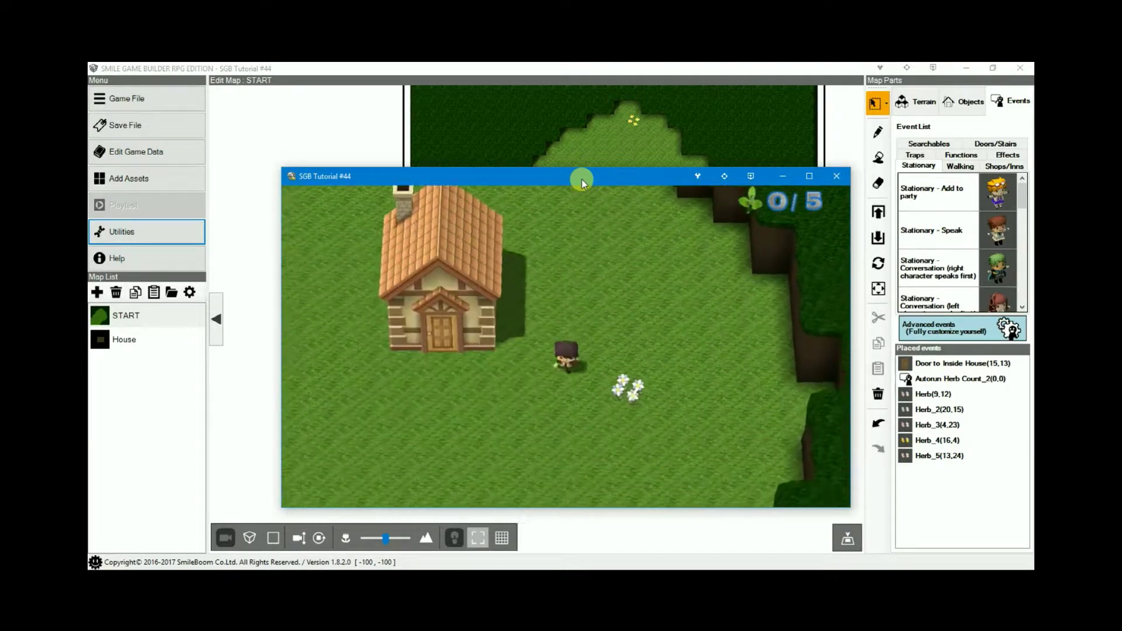
key("Right")
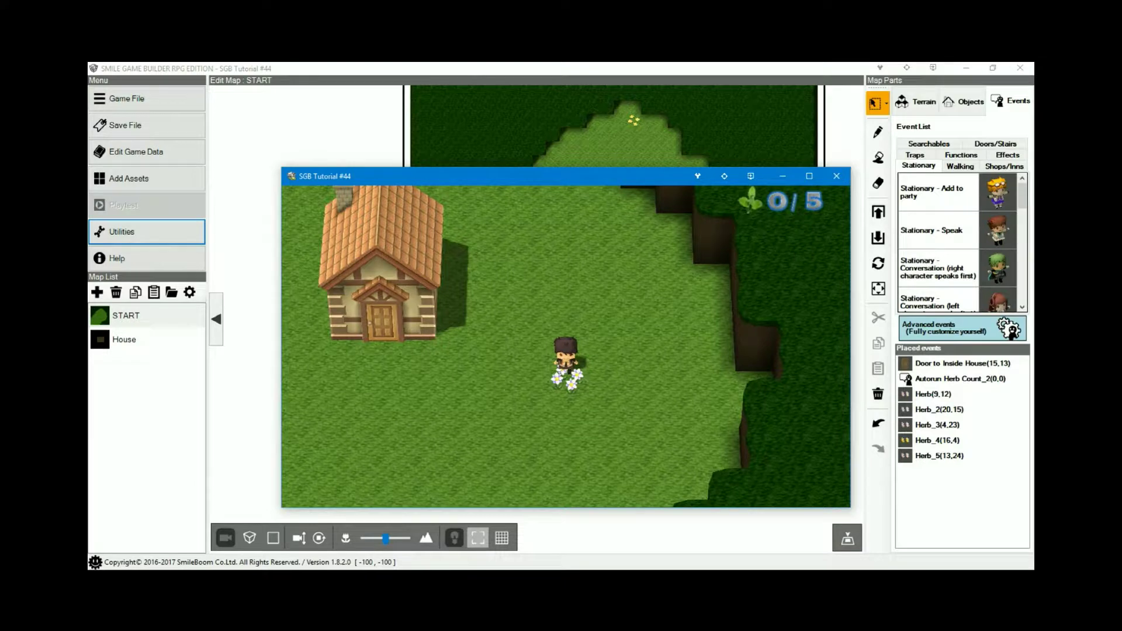
key("Left")
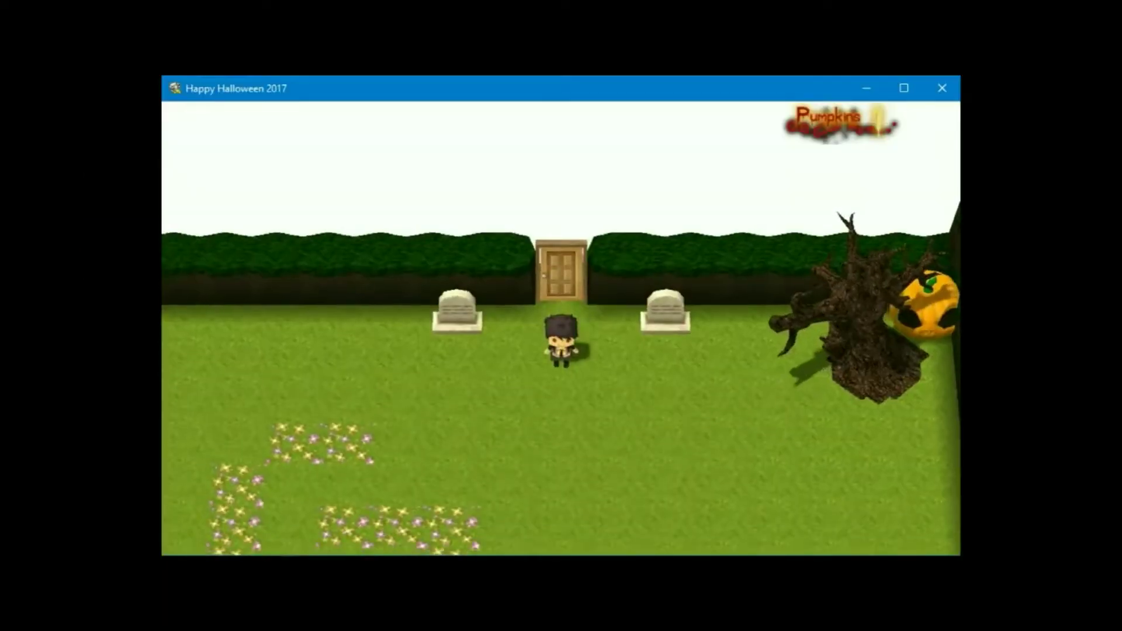
Approach the twisted tree guarding the pumpkin in the Happy Halloween 2017 game and dismiss the character's remark.
key("Right")
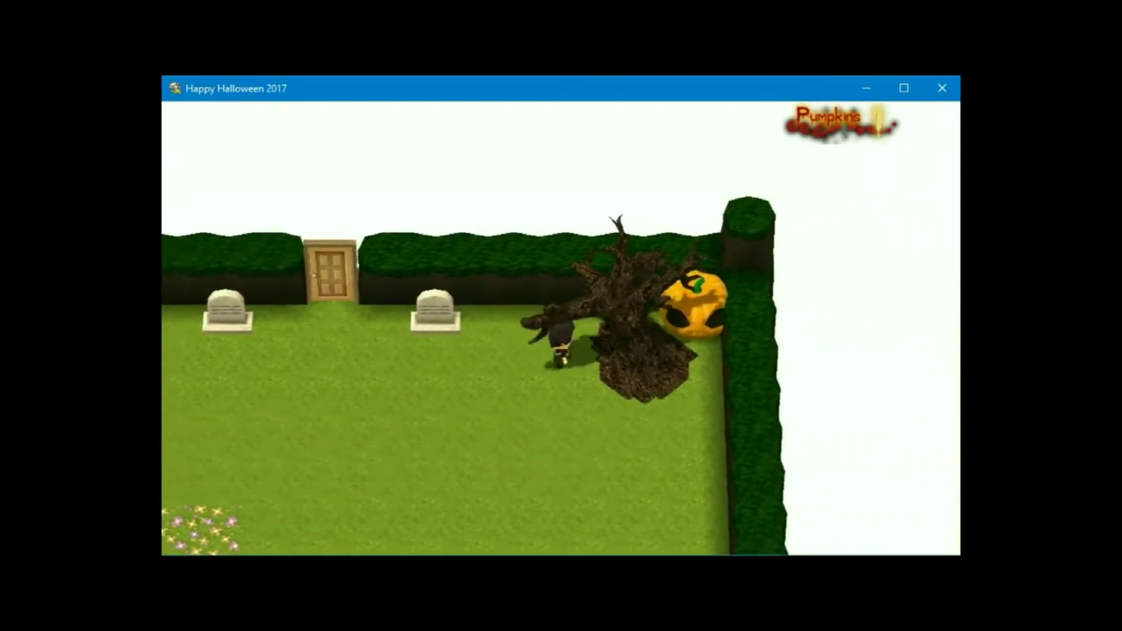
key("Left")
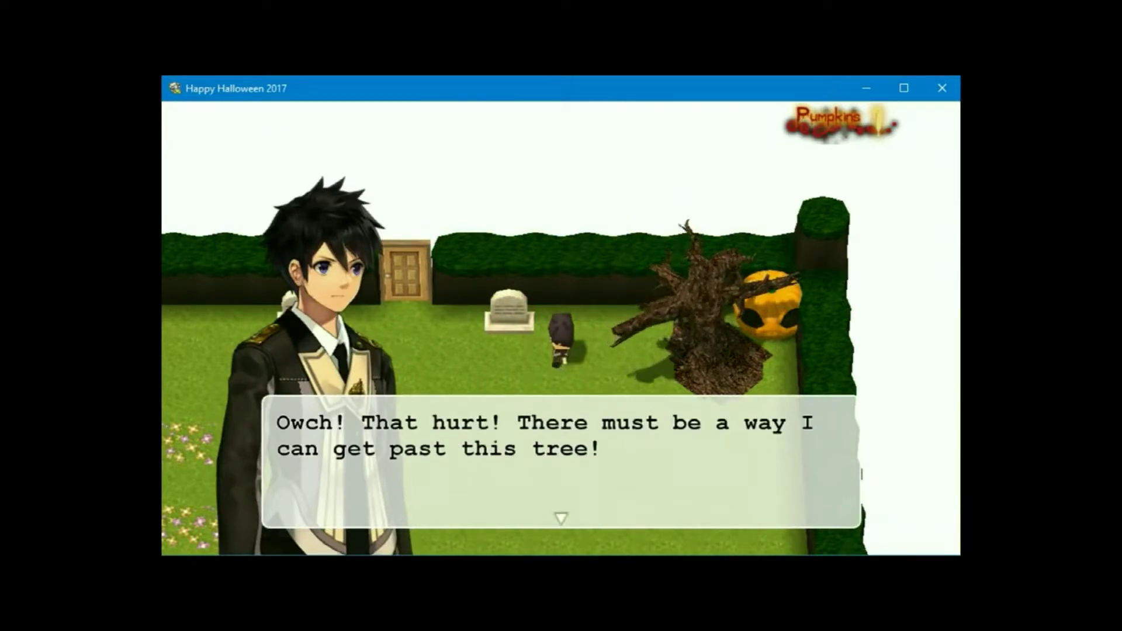
key("Return")
Read the full inscription on the tombstone east of the door.
key("Left")
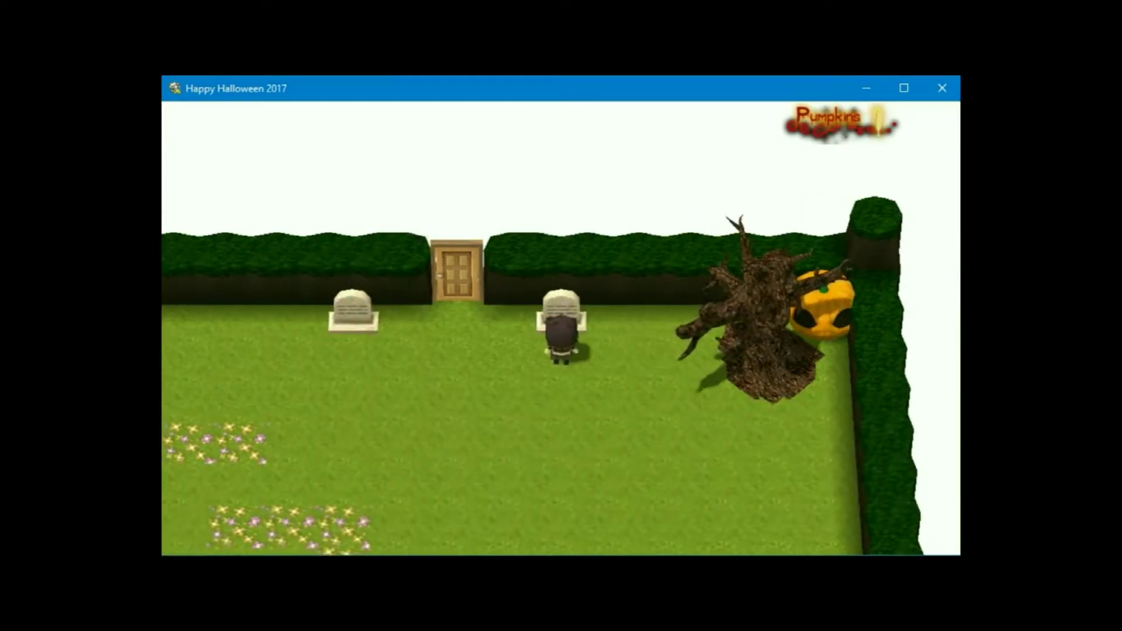
key("Return")
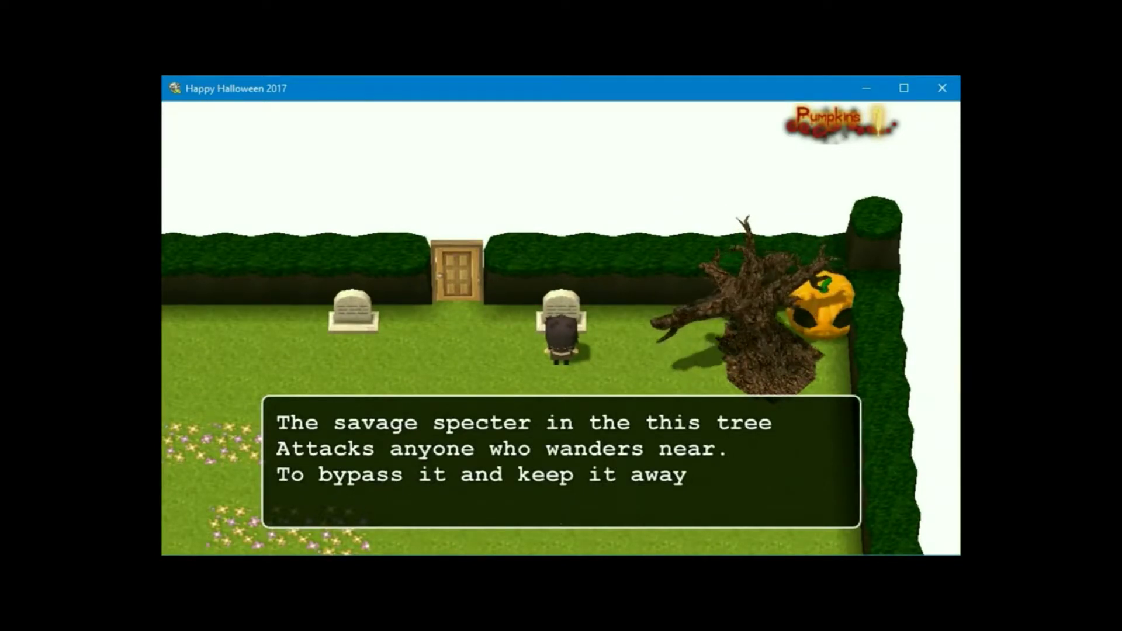
key("Return")
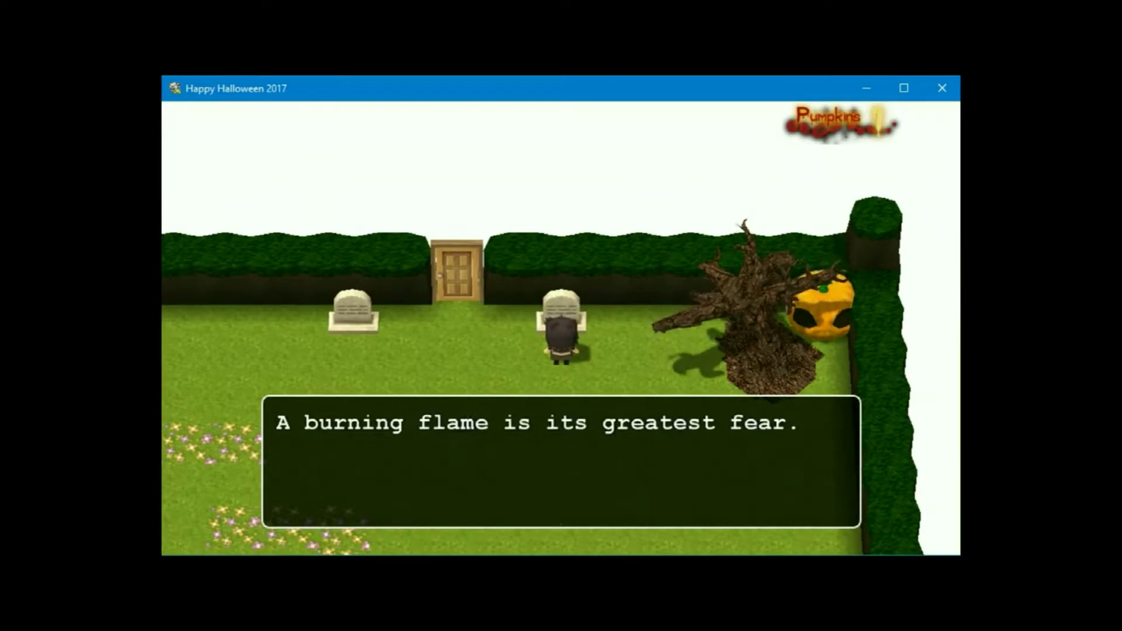
key("Return")
Walk past the door and read the full inscription on the tombstone west of it.
key("Left")
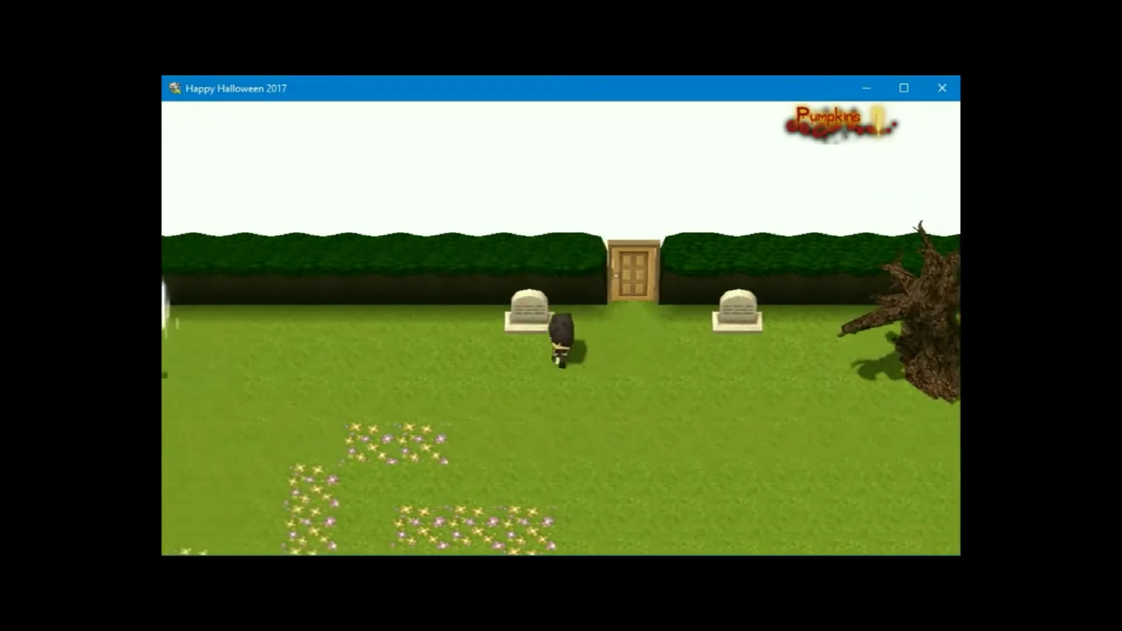
key("Return")
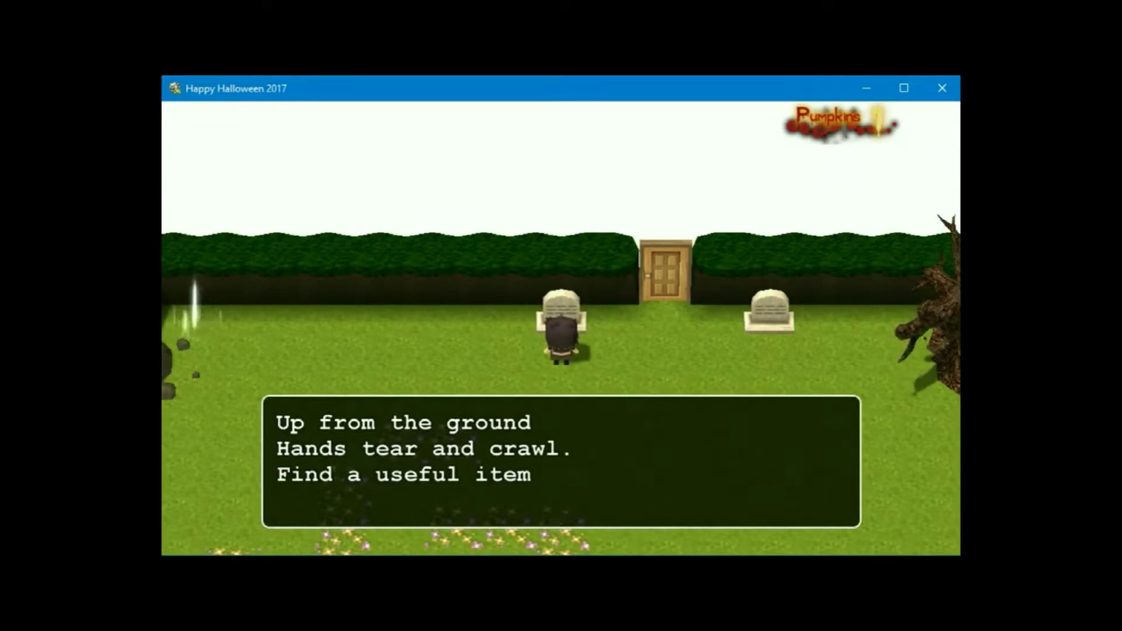
key("Return")
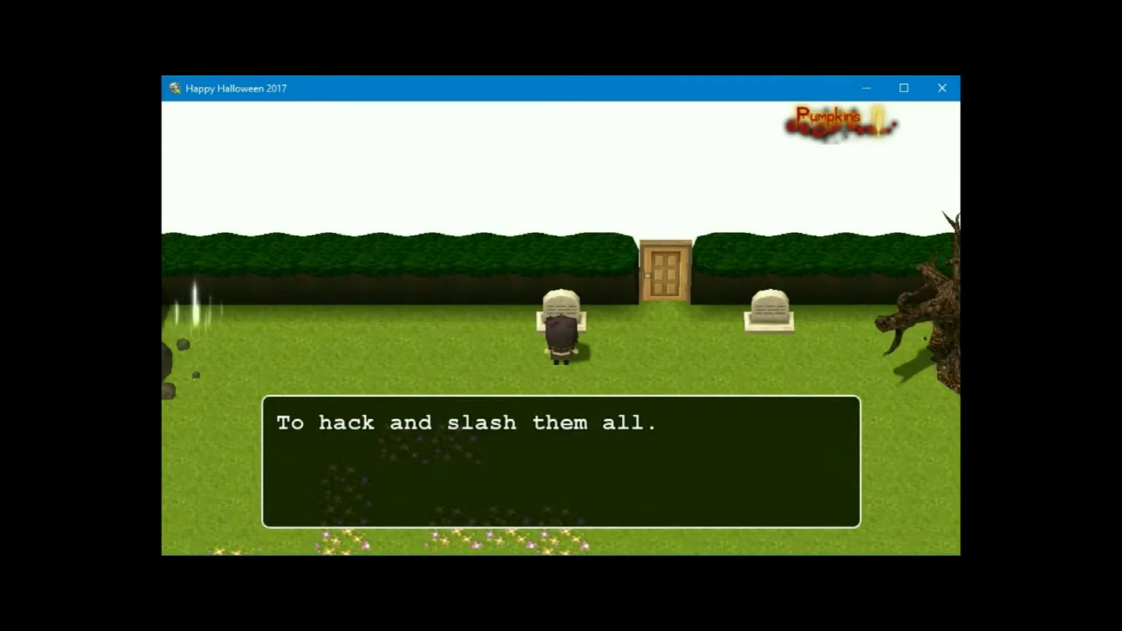
key("Return")
Examine the sparkling spot beside the rock pile and close the character's remark.
key("Left")
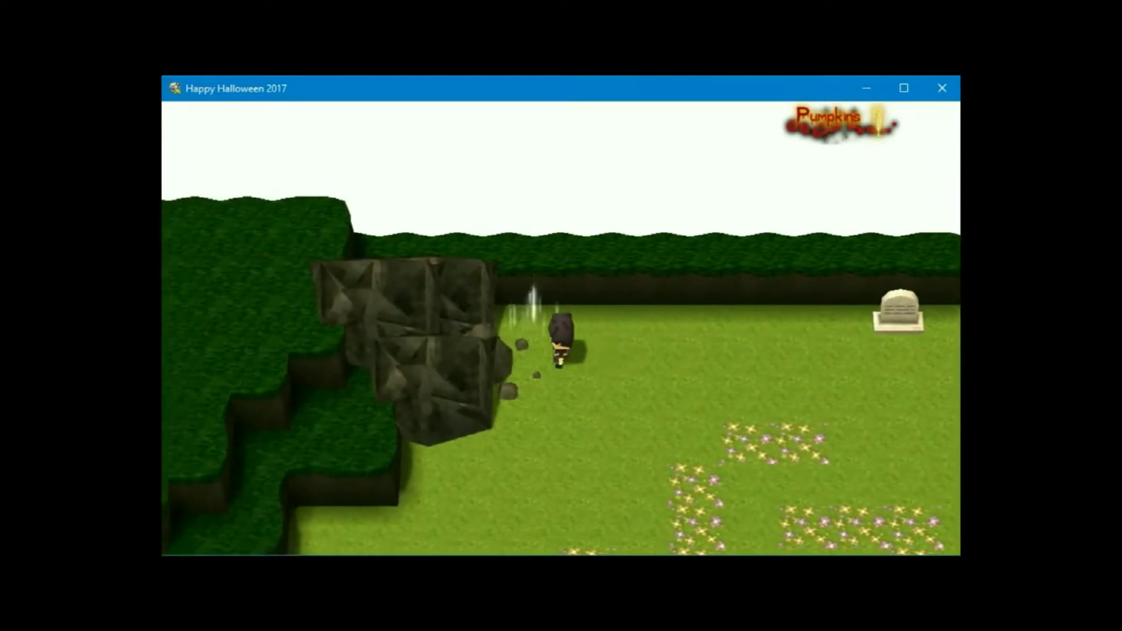
key("Up")
key("Return")
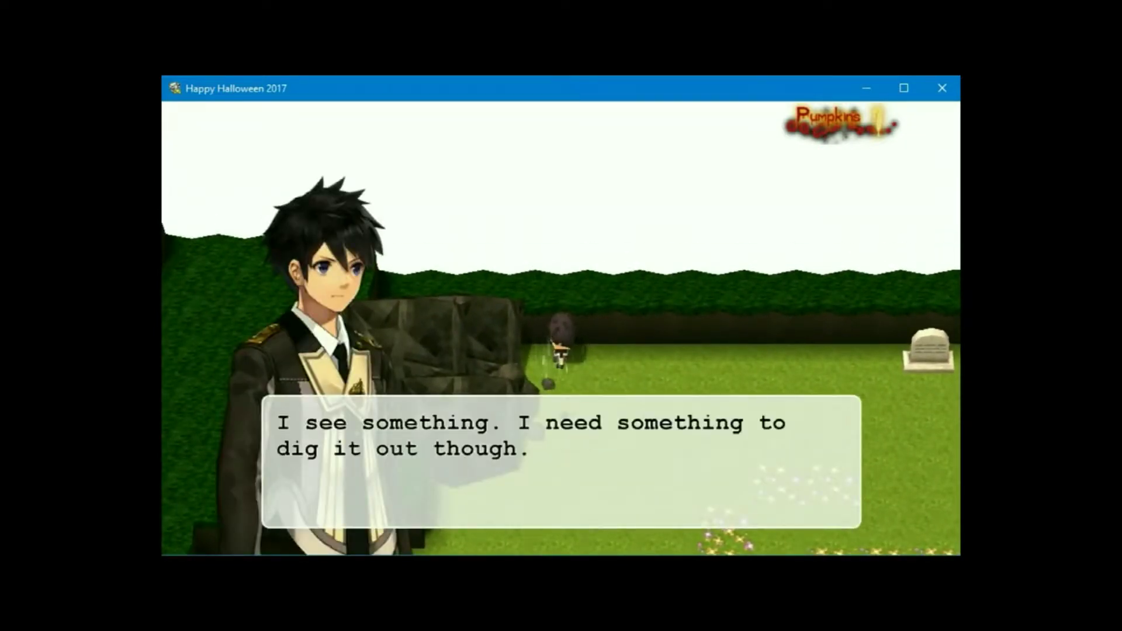
key("Return")
Walk southwest to the white-haired figure blocking the hedge passage and finish the dialogue.
key("Down")
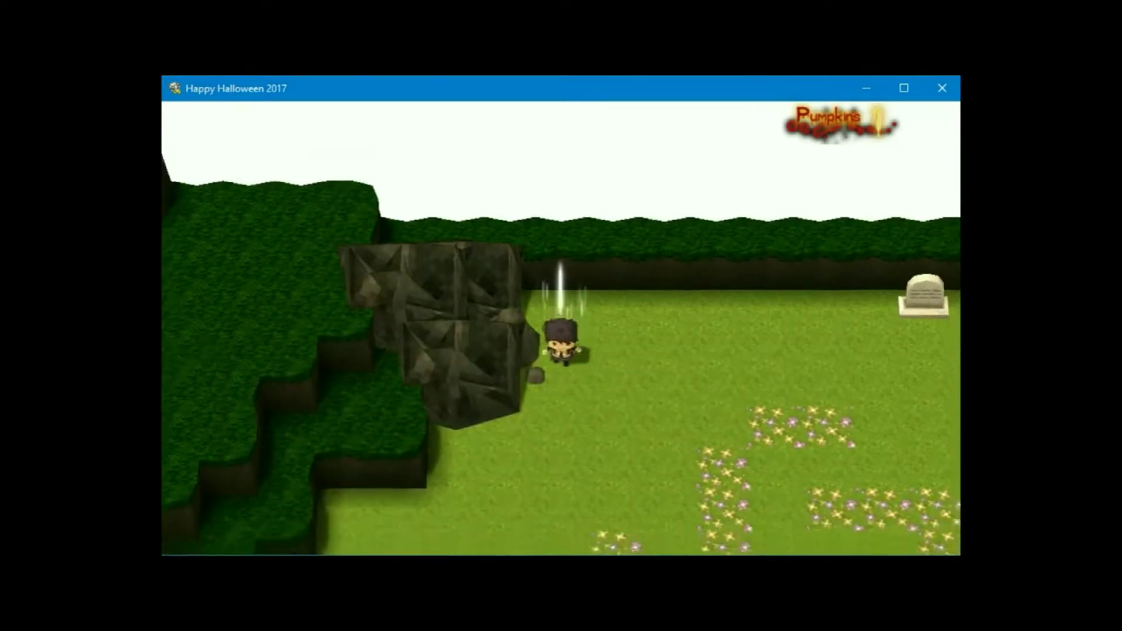
key("Left")
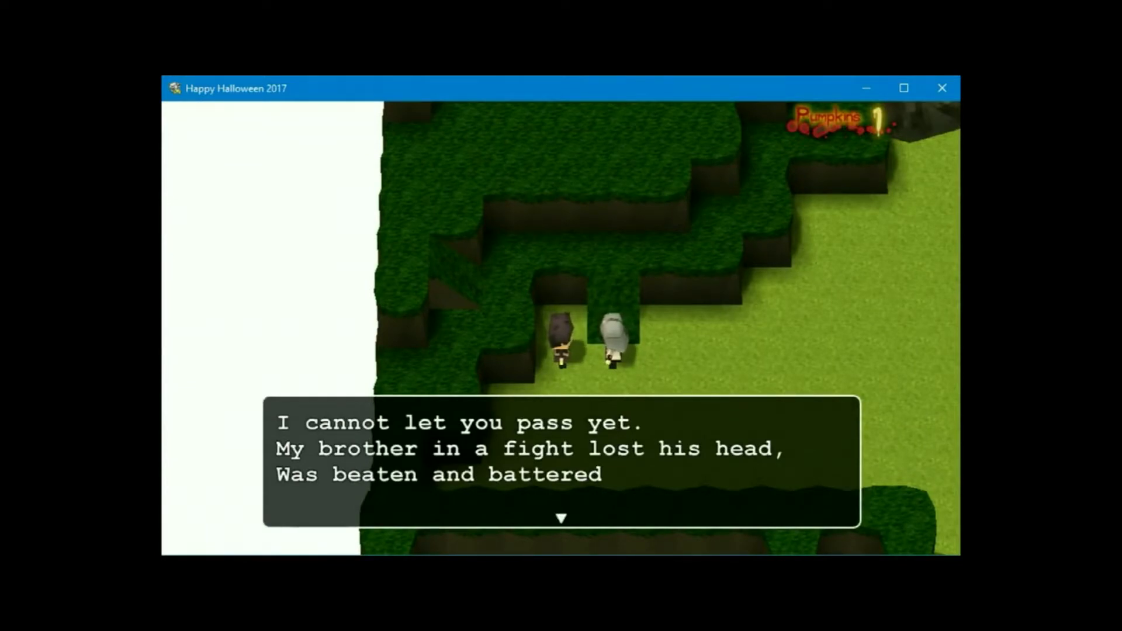
key("Return")
key("Return")
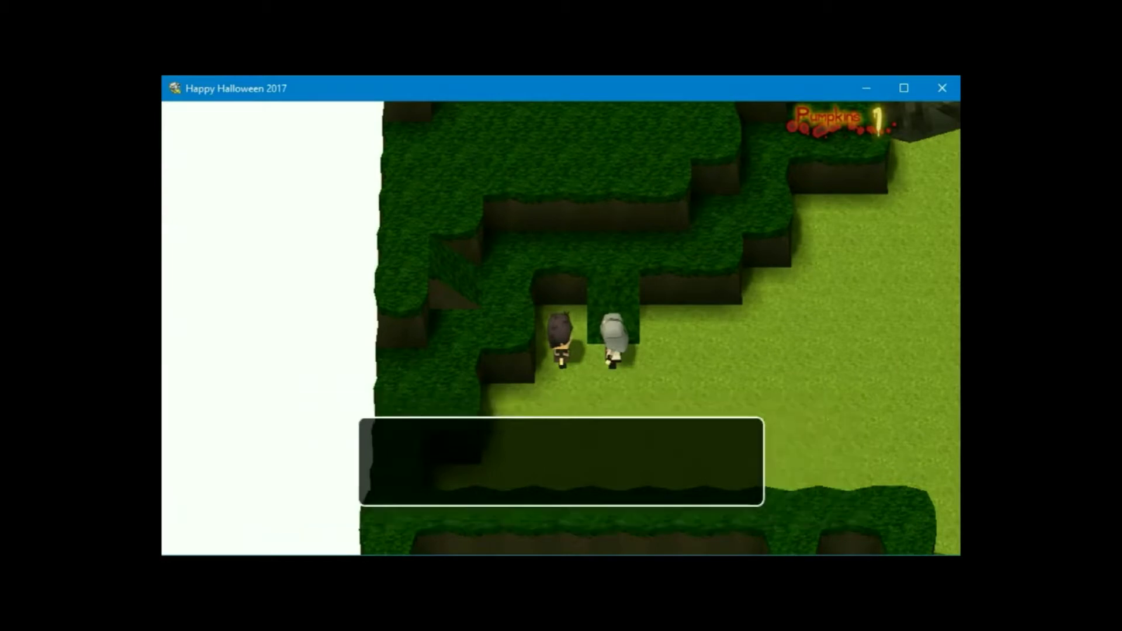
Walk southeast across the meadow and enter the tree maze from its west side, just above the pumpkin.
key("Down")
key("Right")
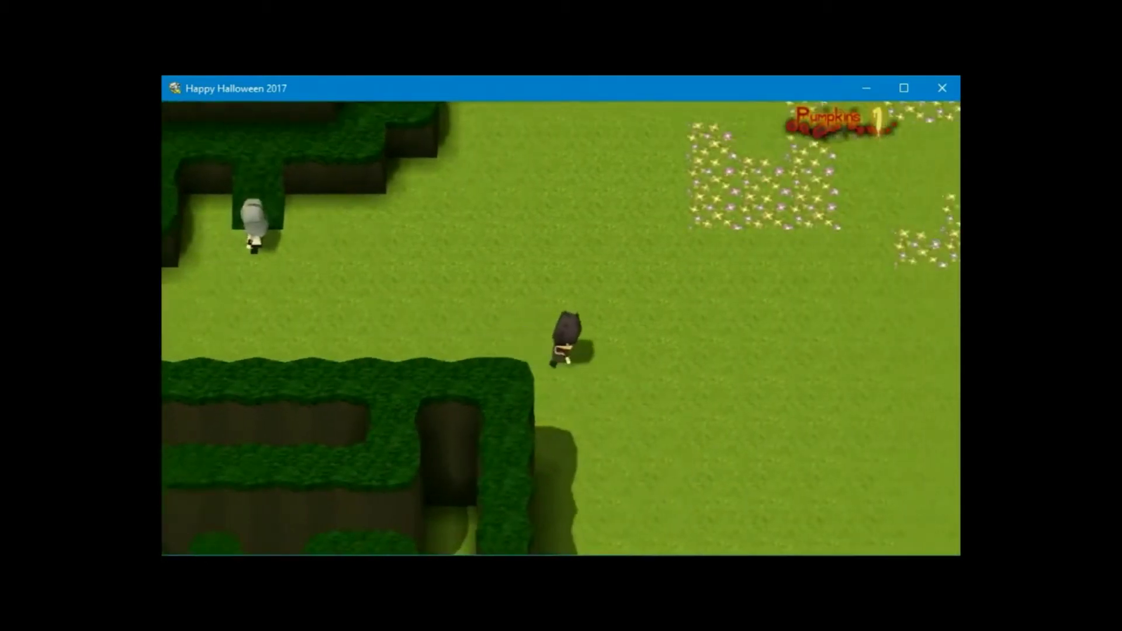
key("Down")
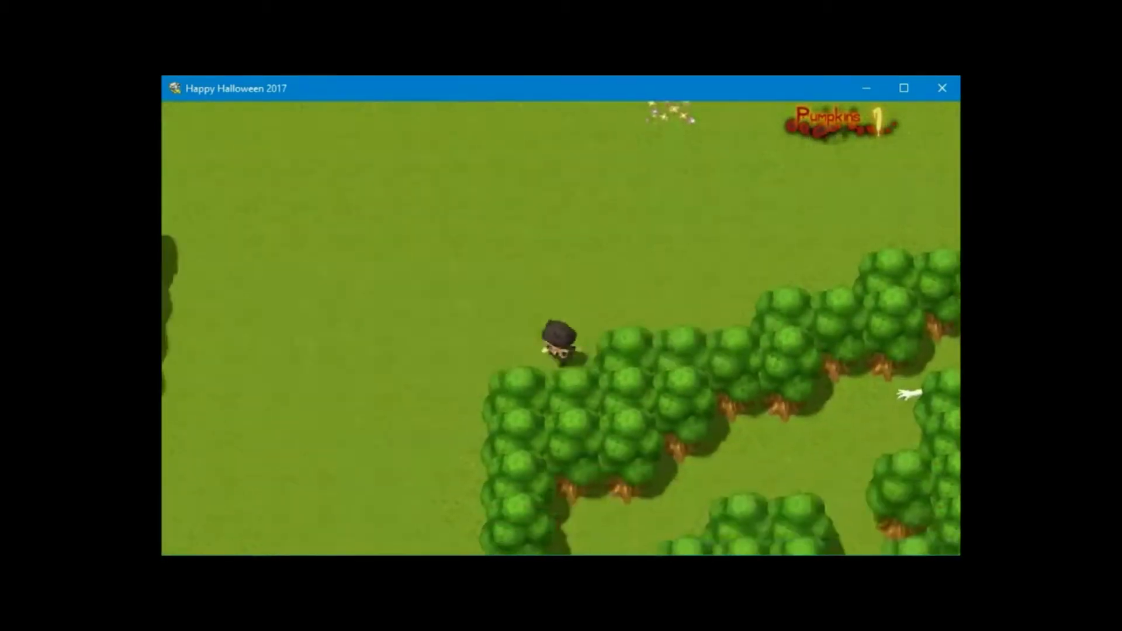
key("Left")
key("Down")
key("Right")
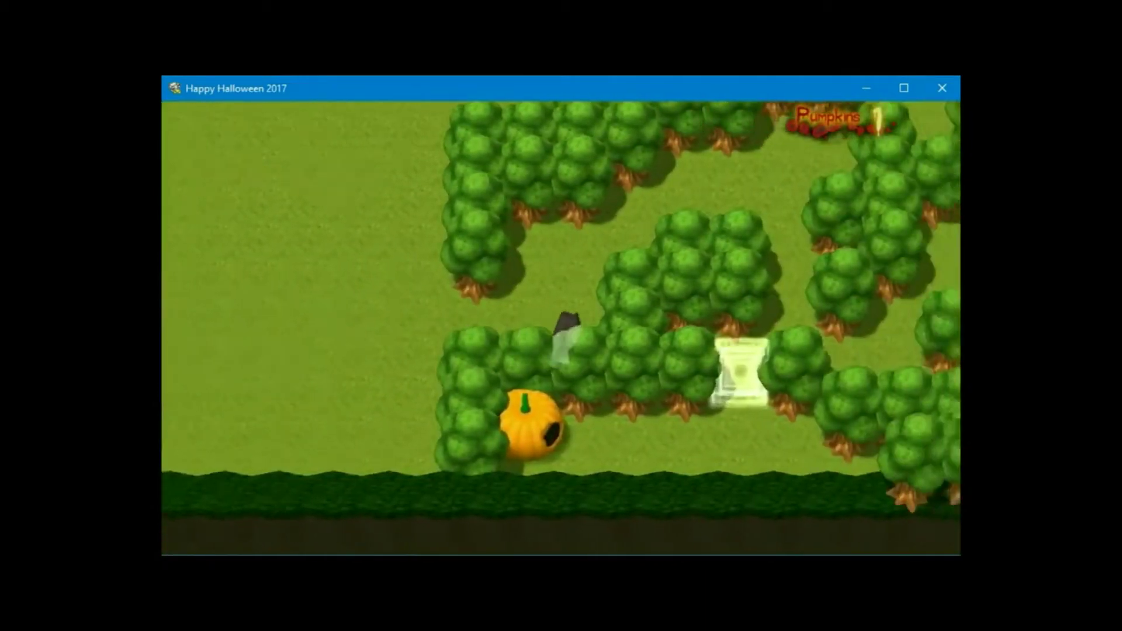
Follow the maze path to the glowing door between the trees and read its complete message.
key("Up")
key("Right")
key("Down")
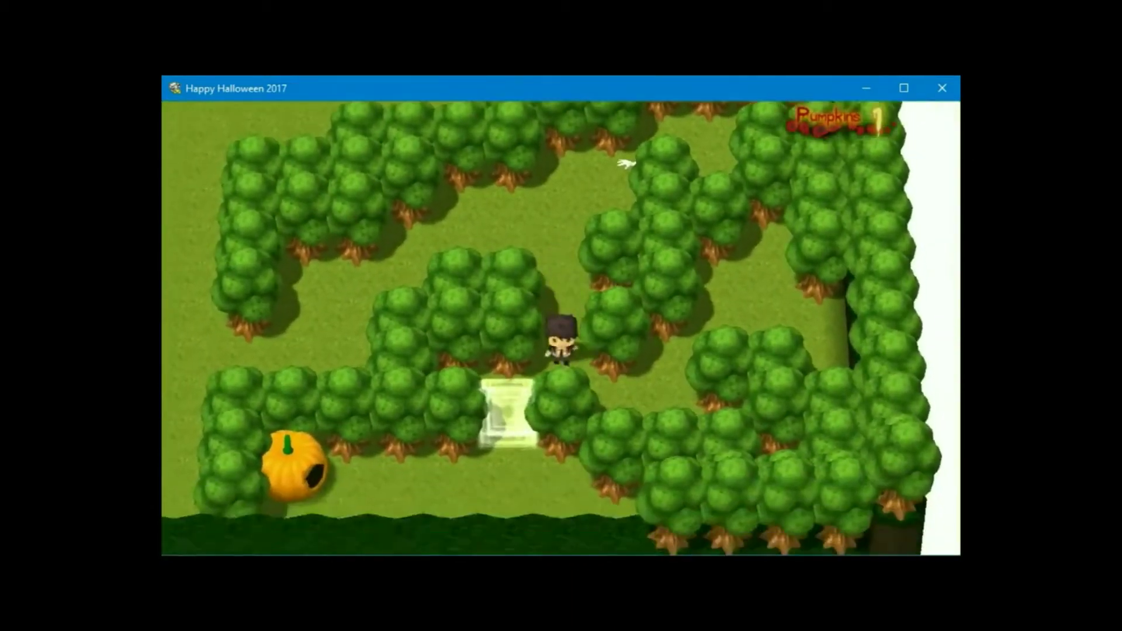
key("Left")
key("Down")
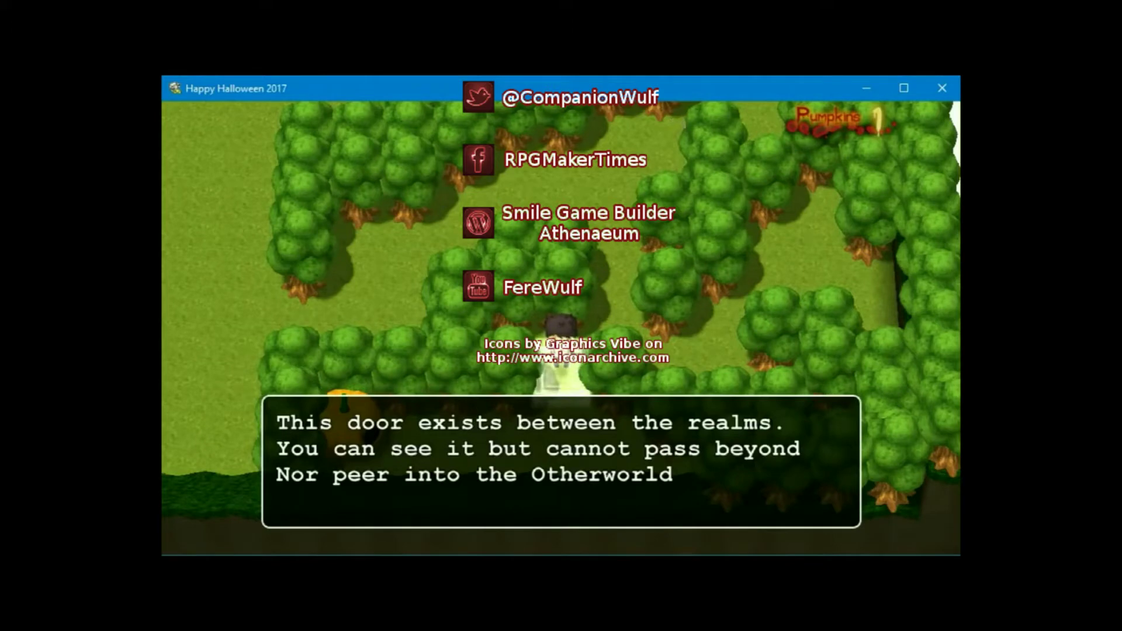
key("Return")
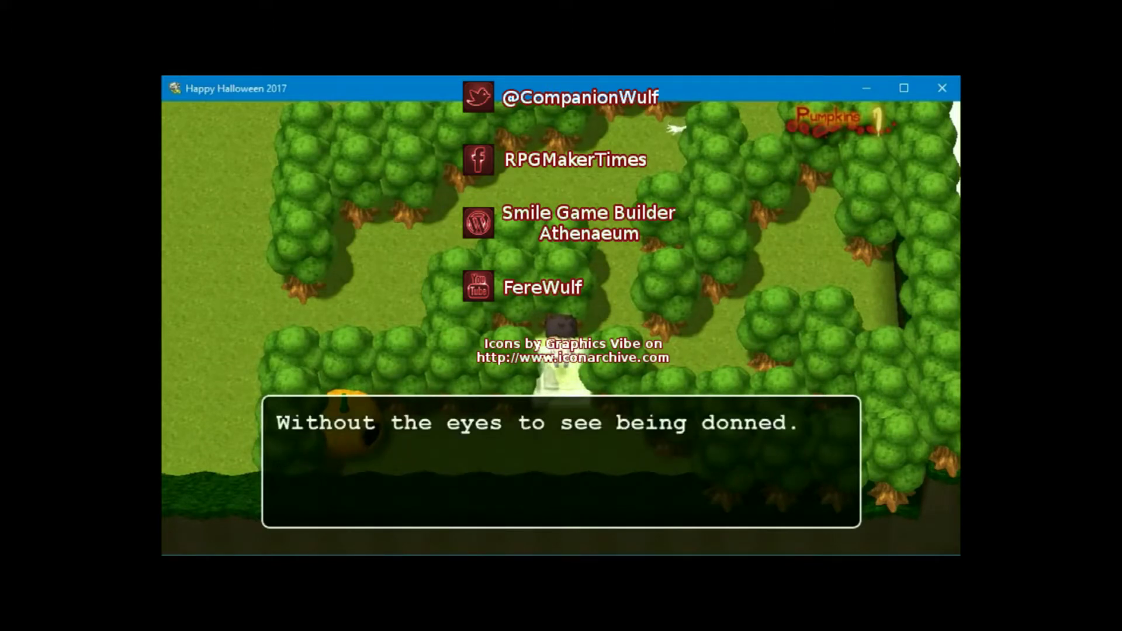
key("Return")
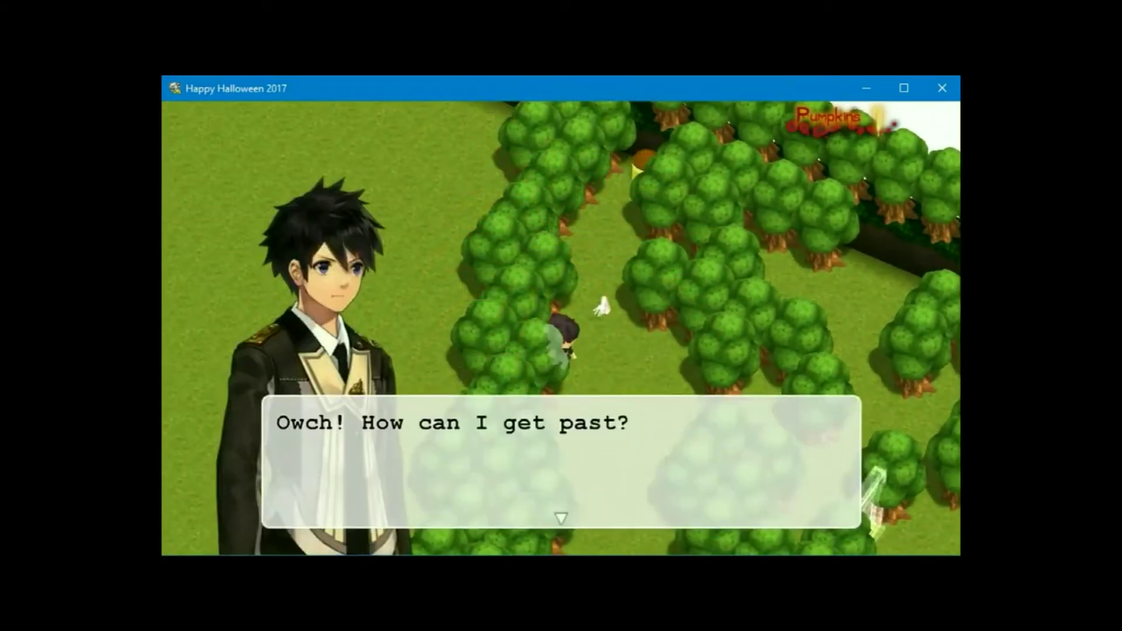
Dismiss the remark at the grasping hand and leave the tree maze through its western exit.
key("Return")
key("Right")
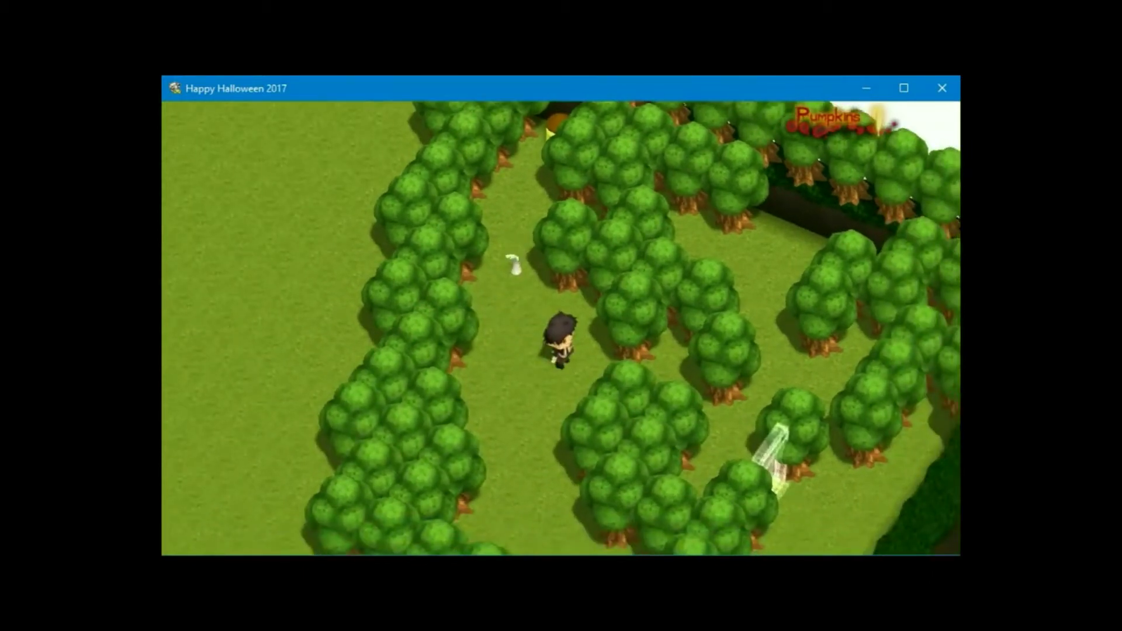
key("a")
key("Left")
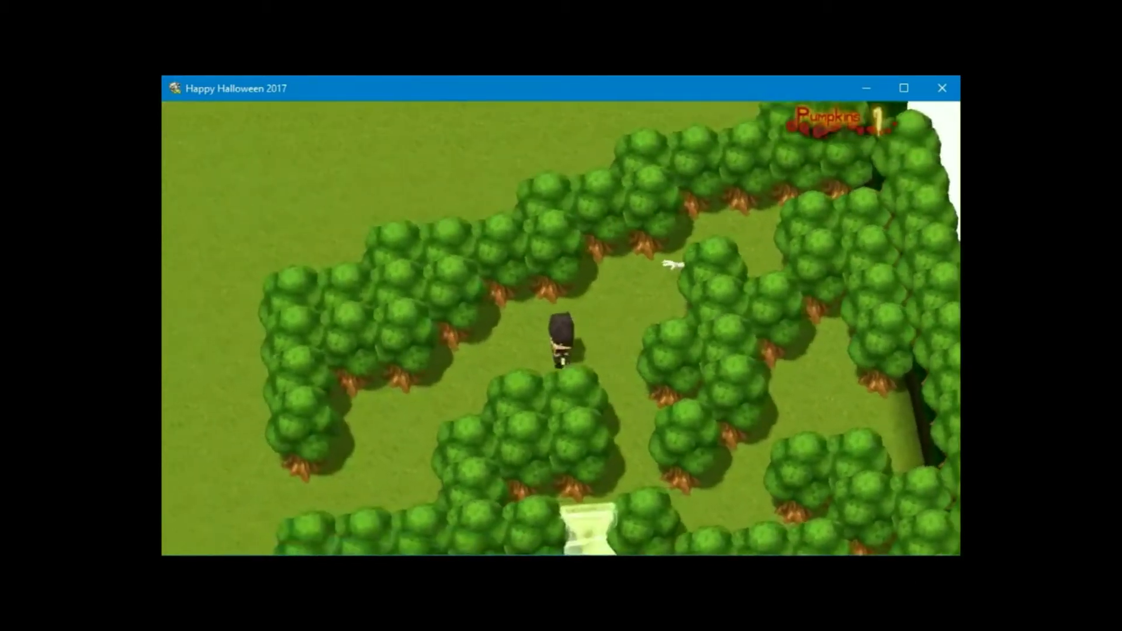
key("Down")
key("Left")
key("Down")
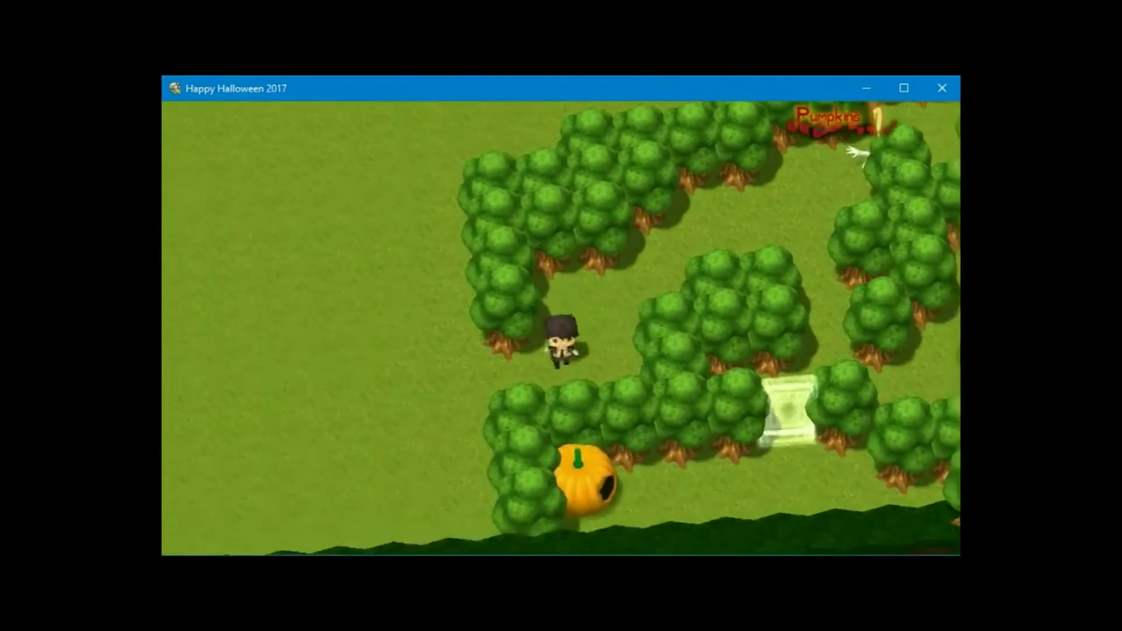
key("Left")
key("Left")
Return north through the wooden door, take the Pickaxe from the shelves inside and close the pickup message.
key("Up")
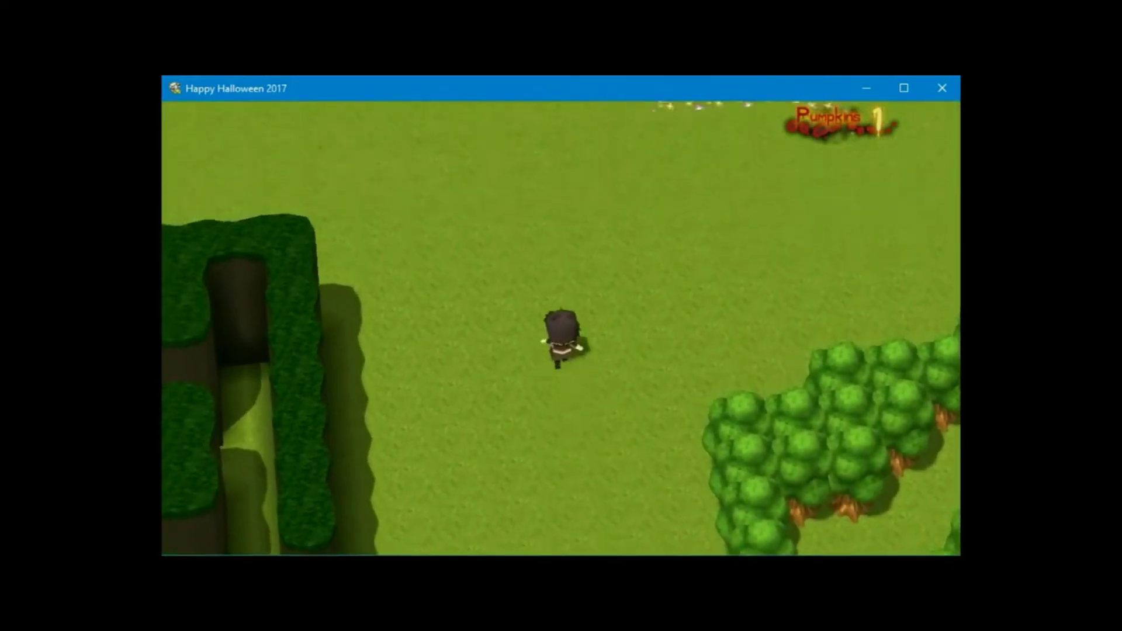
key("Up")
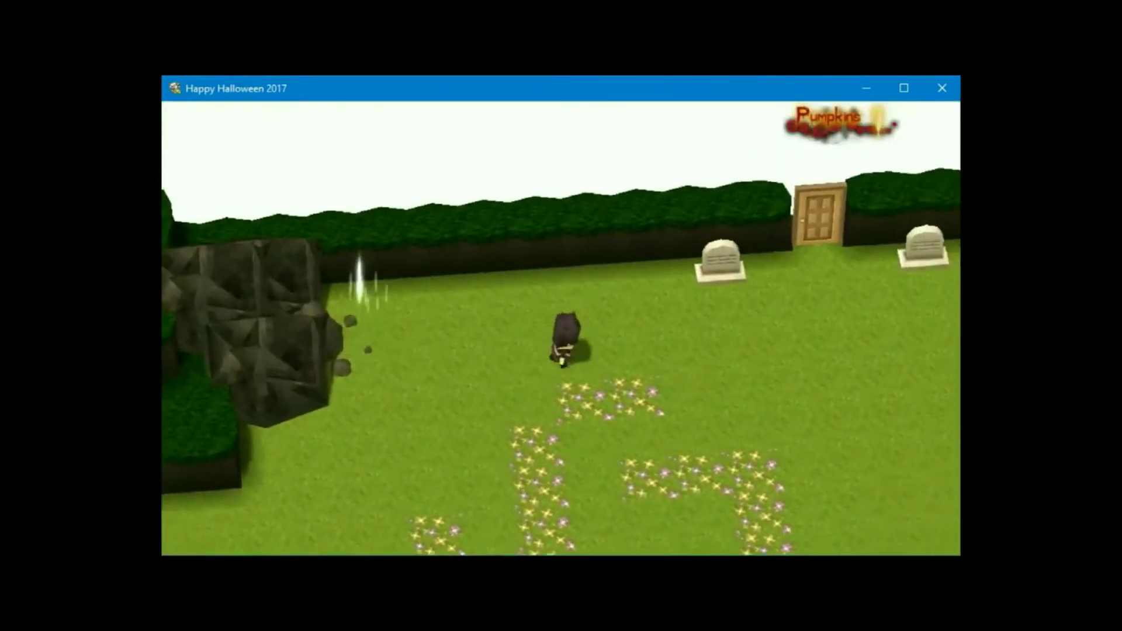
key("Up")
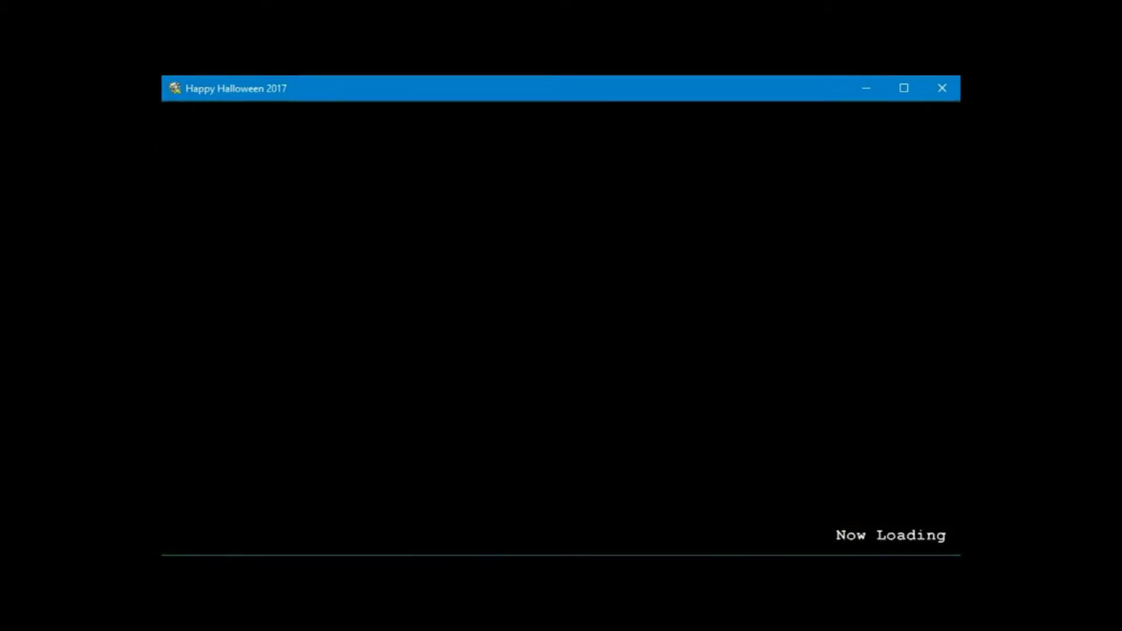
key("Up")
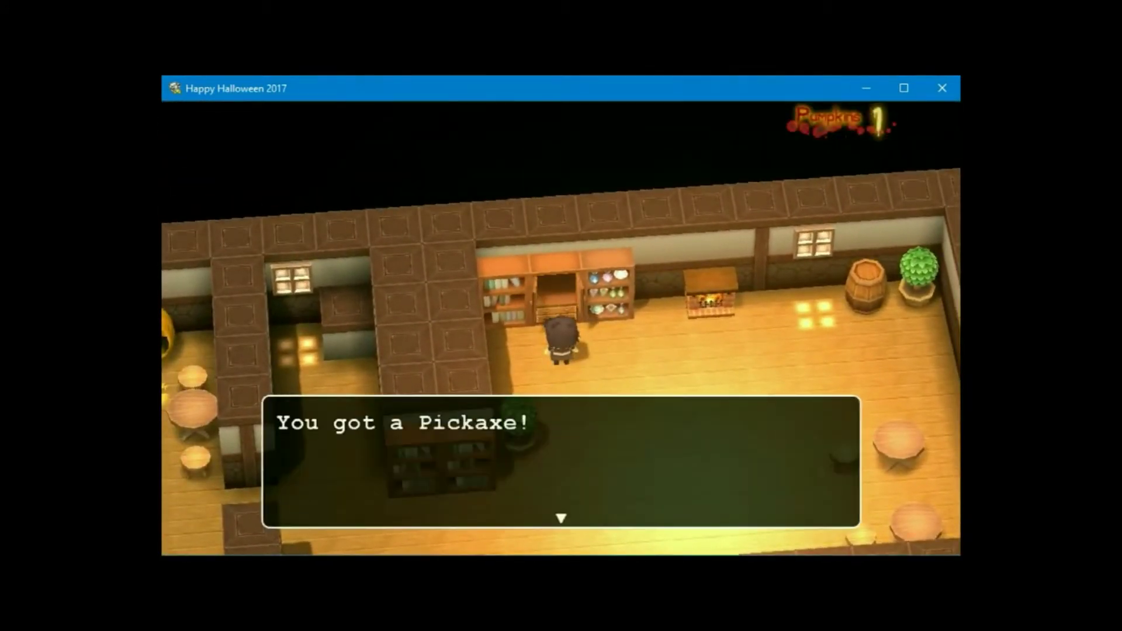
key("Return")
Leave the building and walk back southwest toward the rock pile with the sparkling spot.
key("Down")
key("Down")
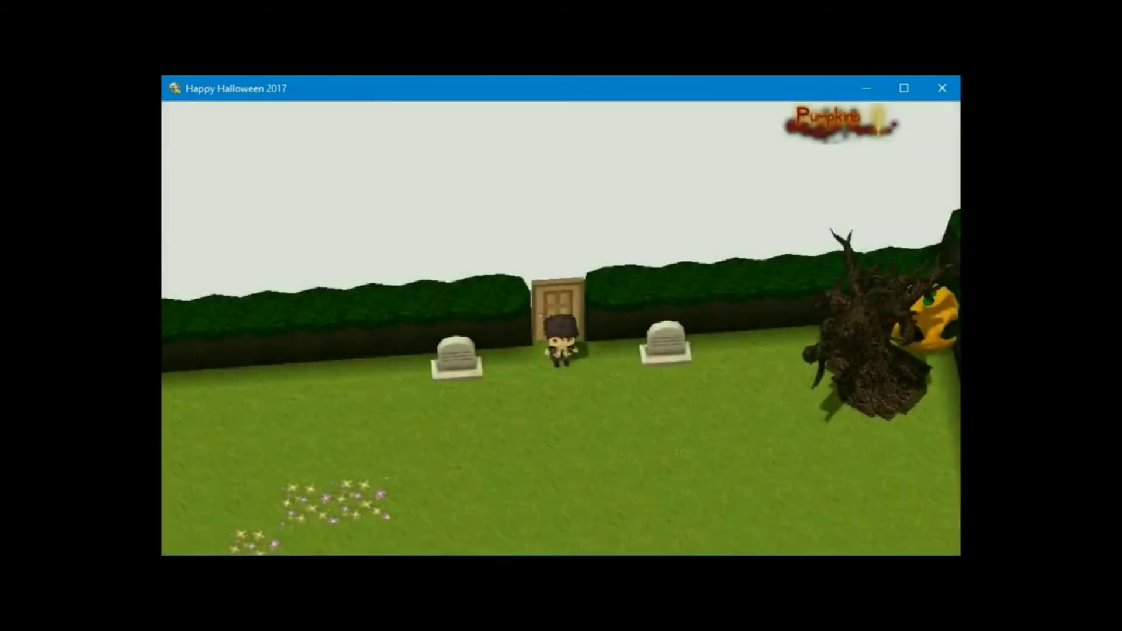
key("Down")
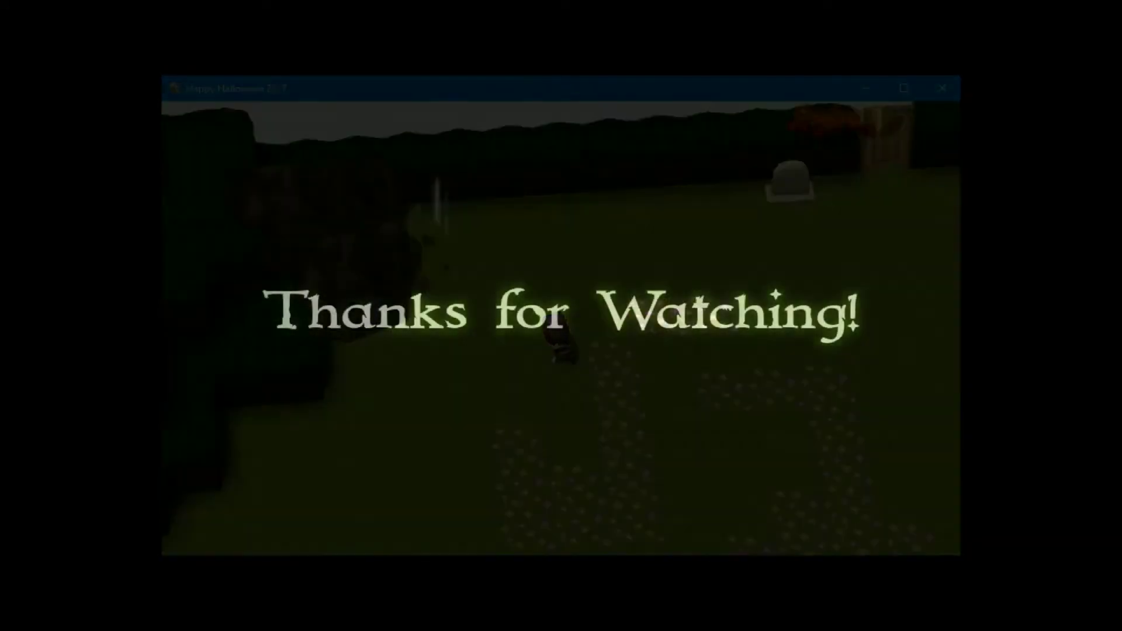